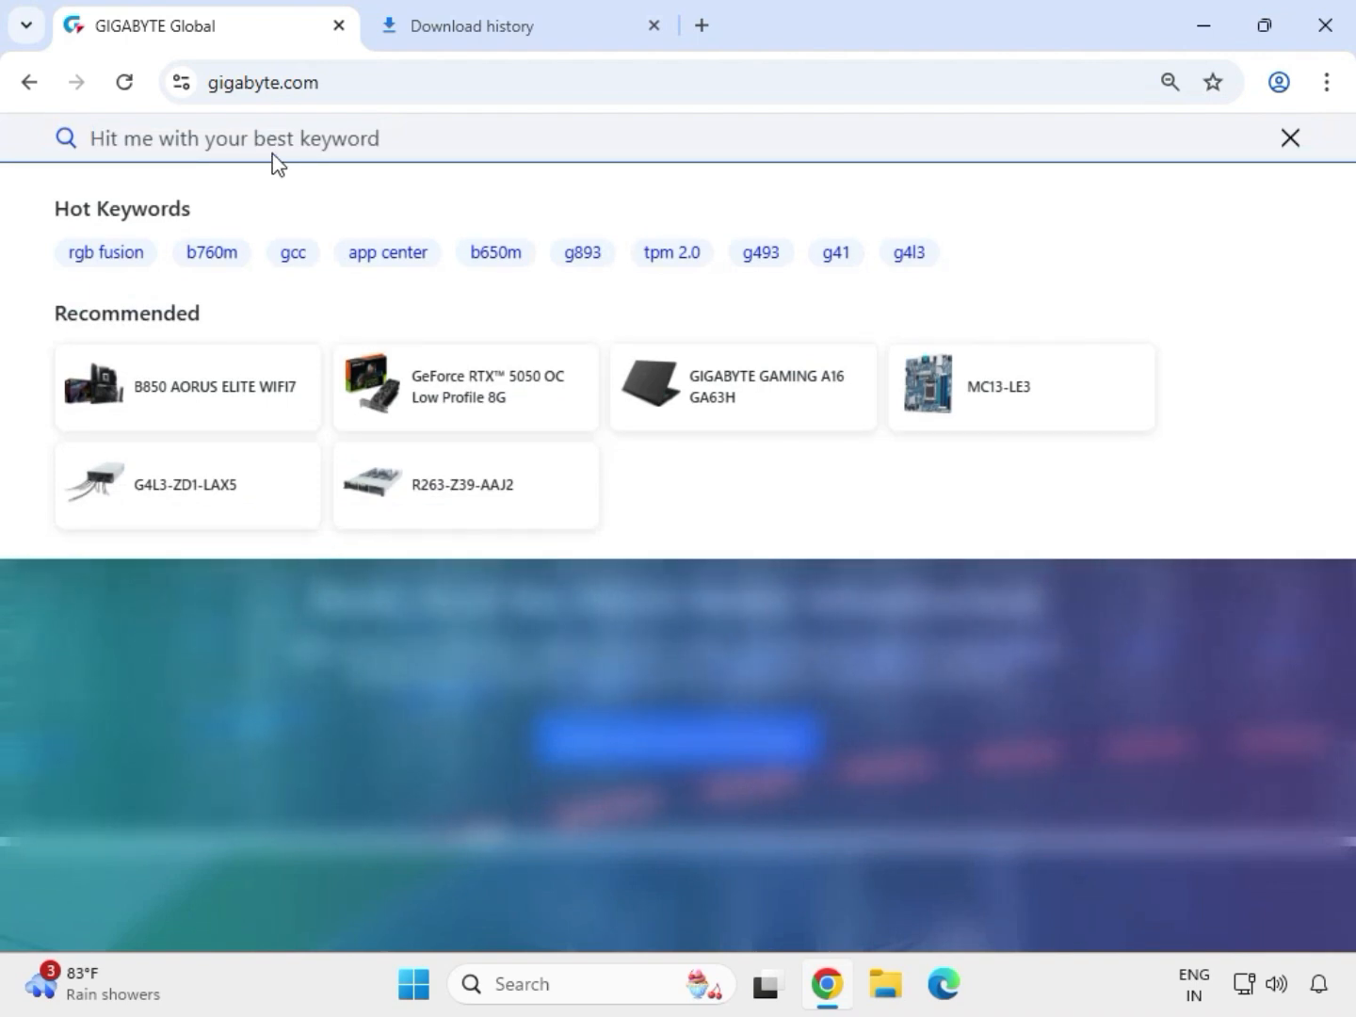
Search the site for "H610M K DDR4", limit the results to products, and open the H610M K DDR4 (rev. 2.0) page
type("H610M K DDR4")
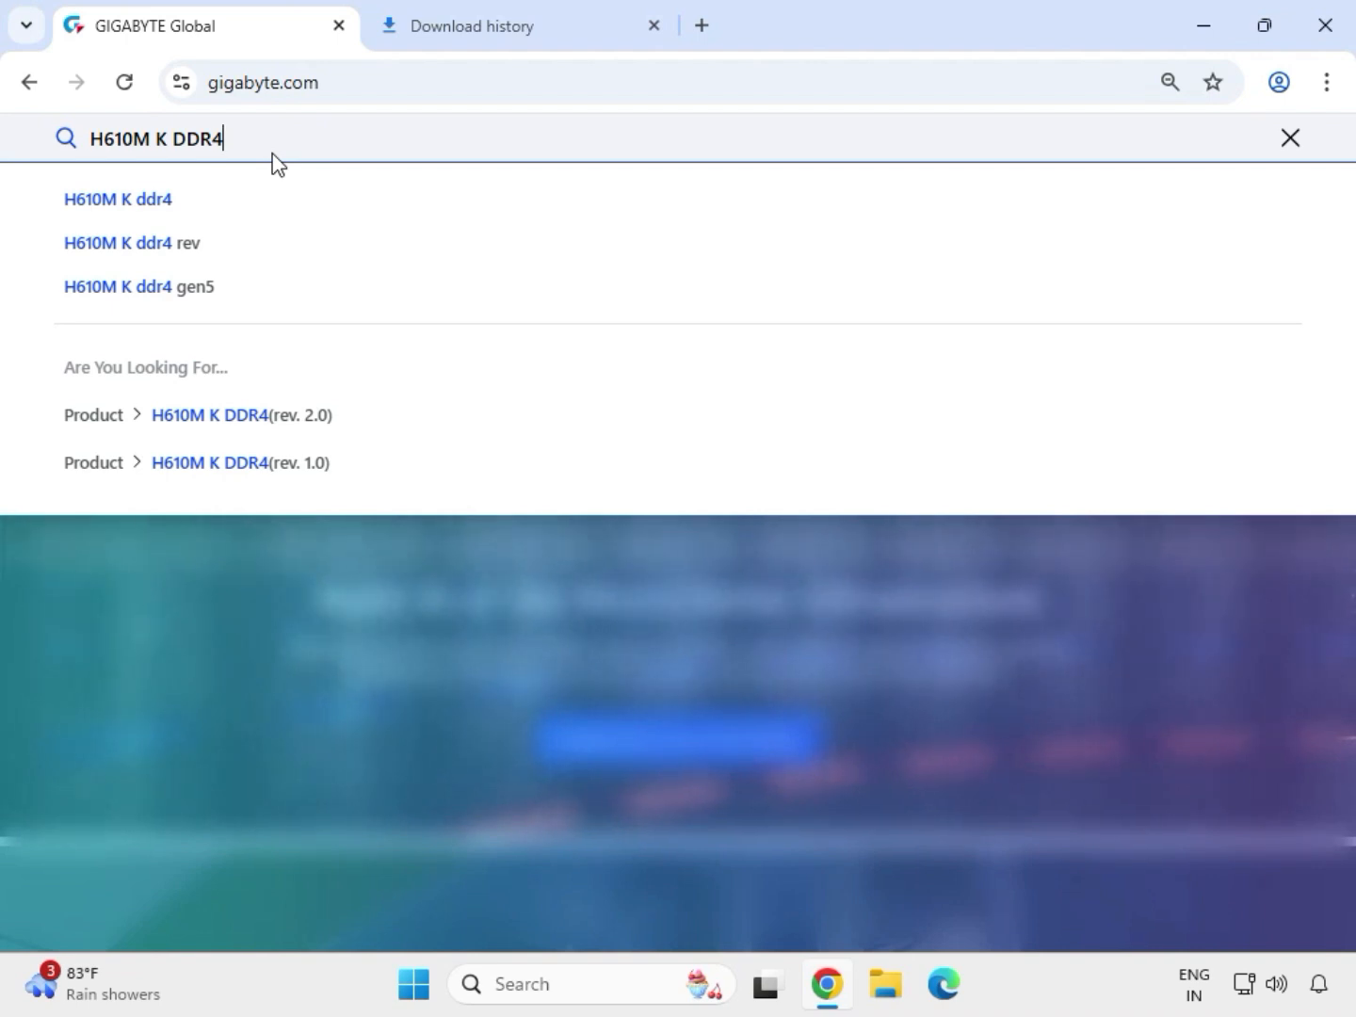
key("Return")
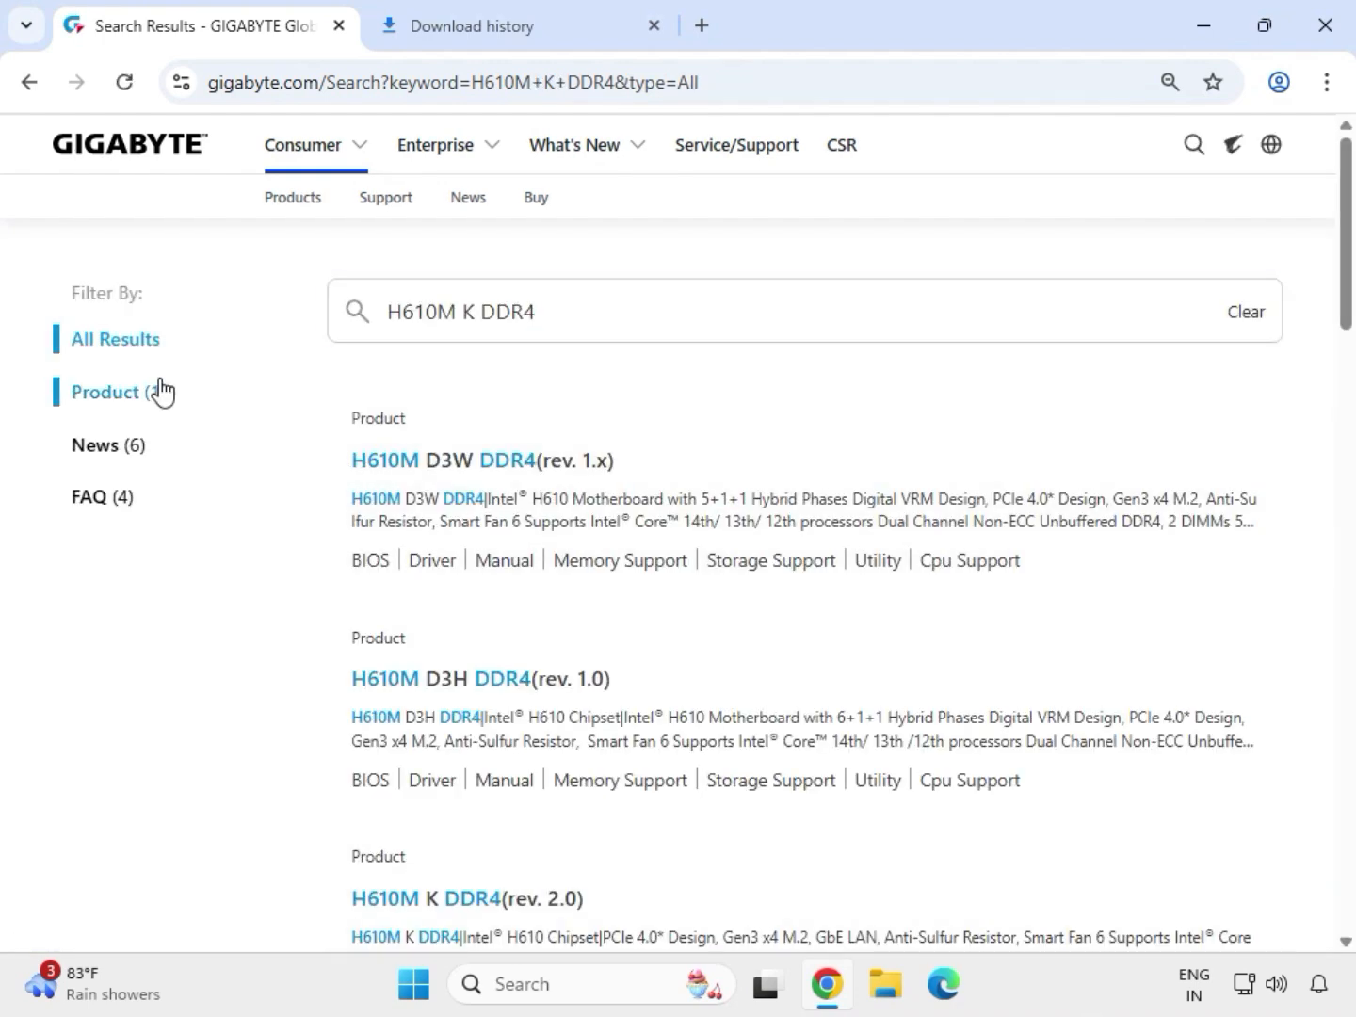
left_click(162, 388)
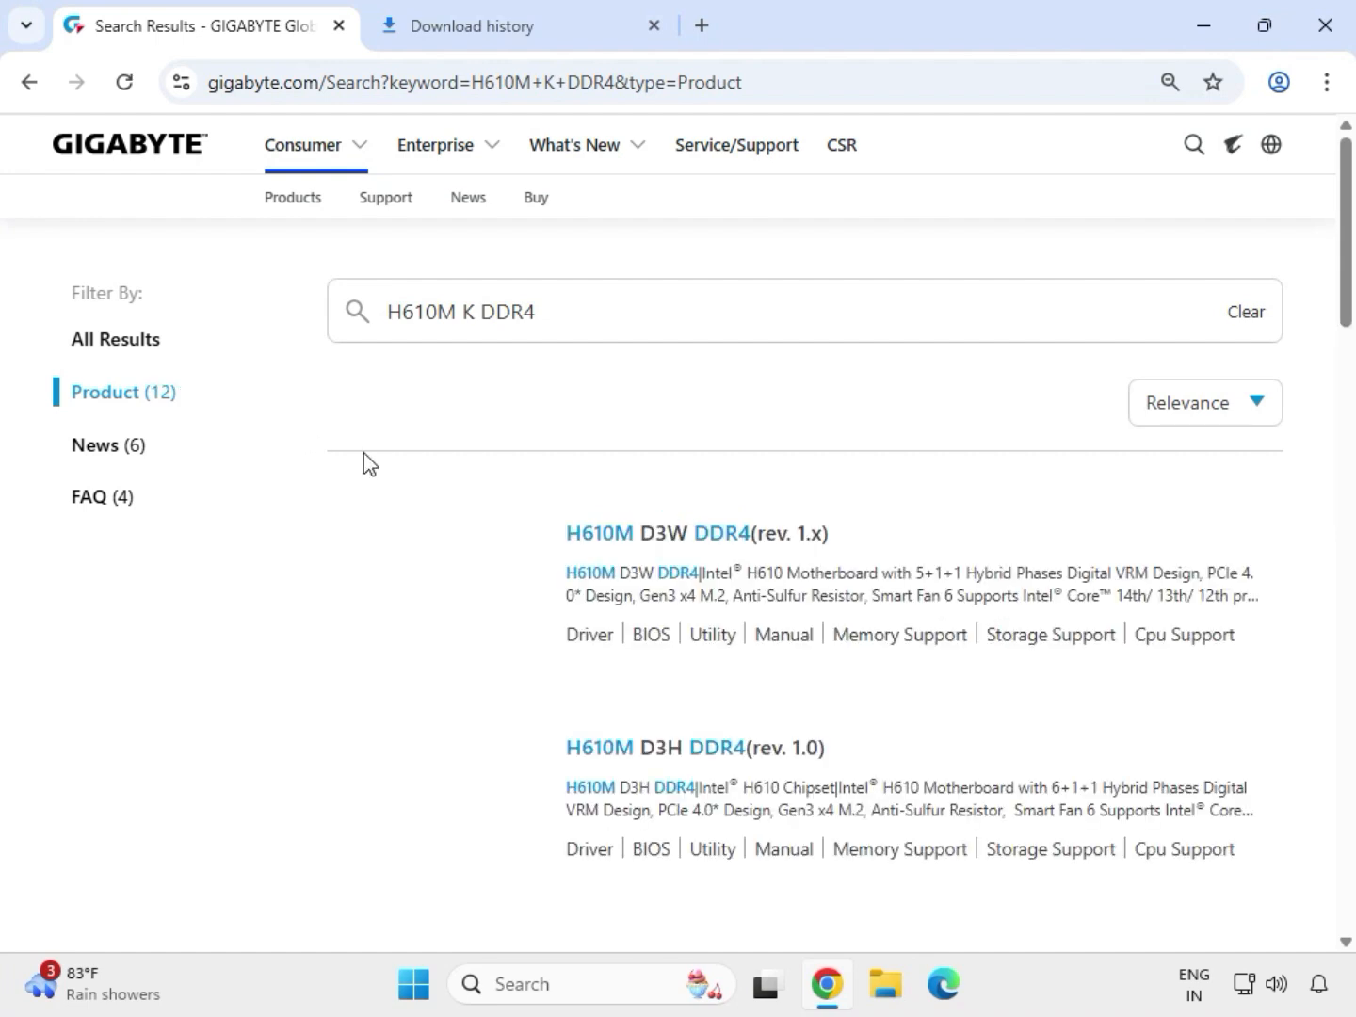
scroll(848, 699, "down", 4)
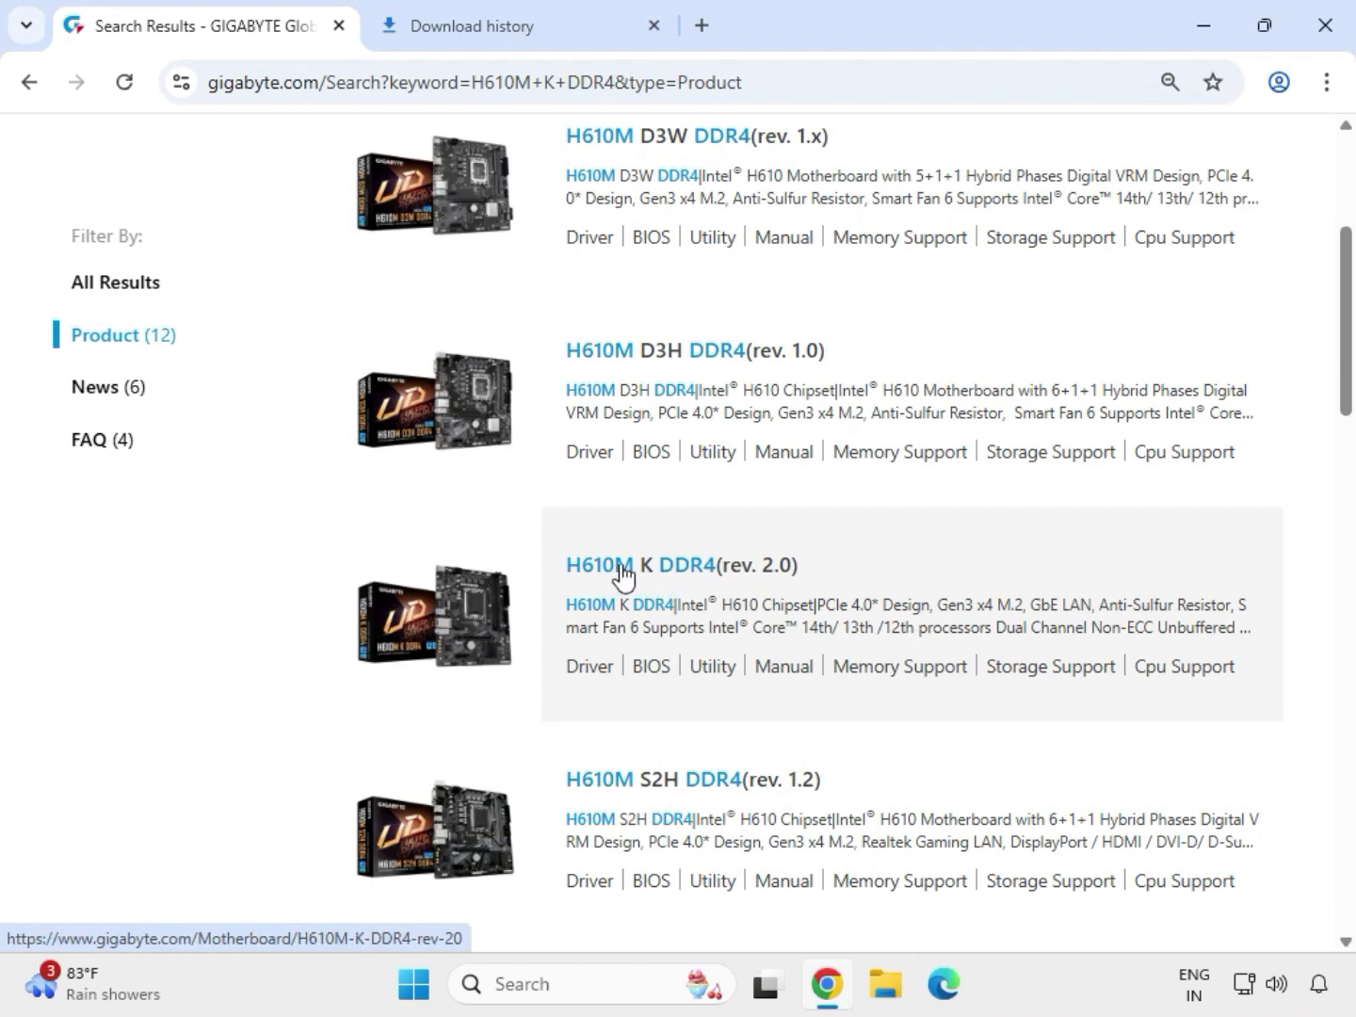
left_click(635, 568)
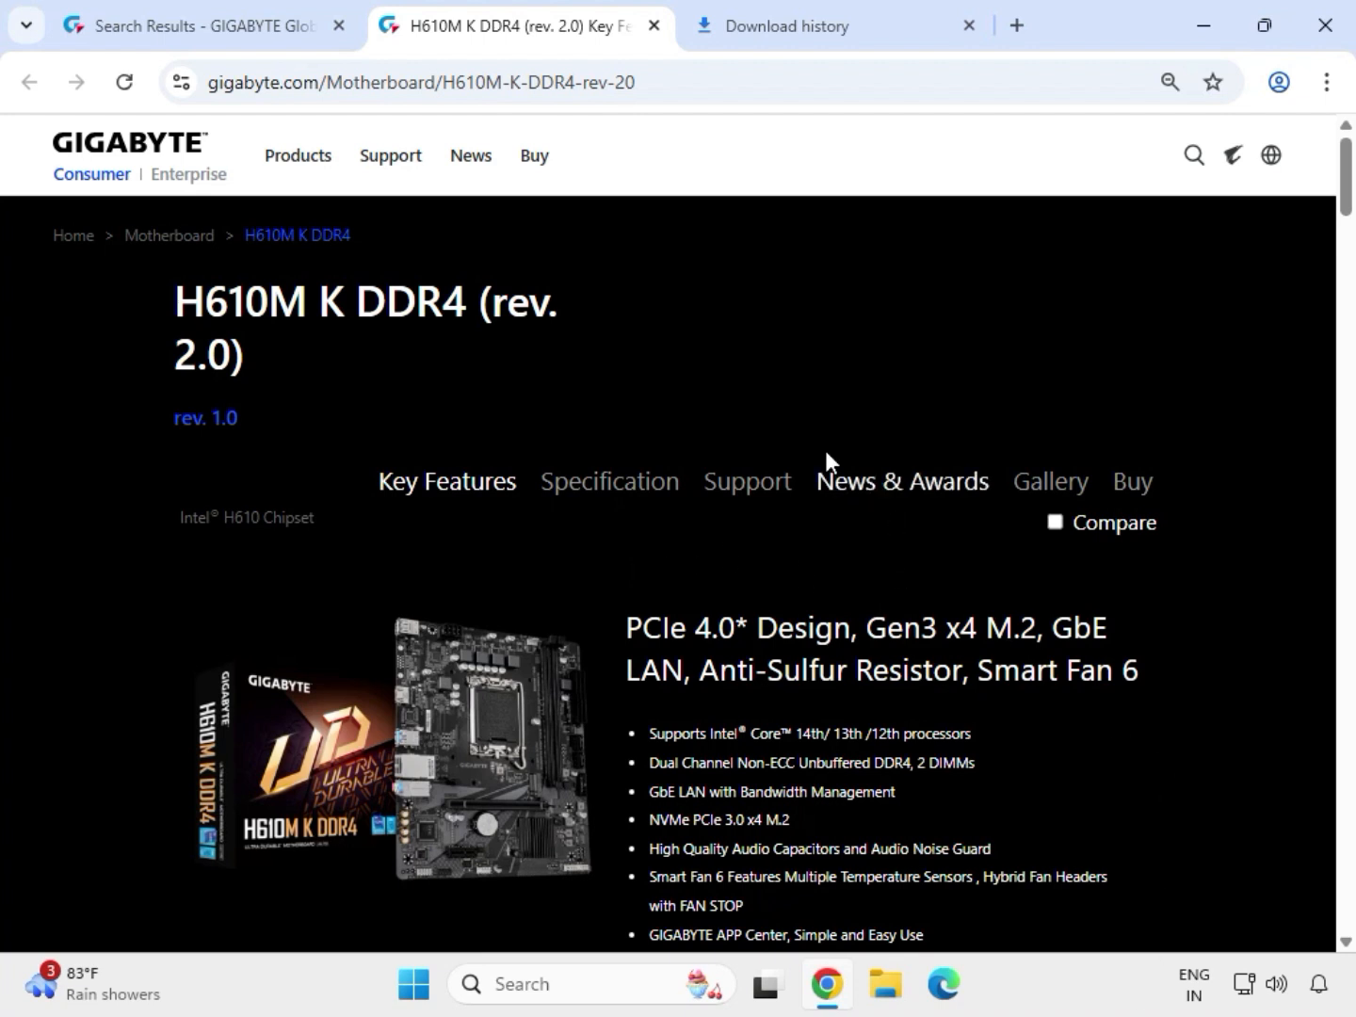
Open the motherboard's support downloads and set the driver OS to Windows 11 64bit
left_click(765, 480)
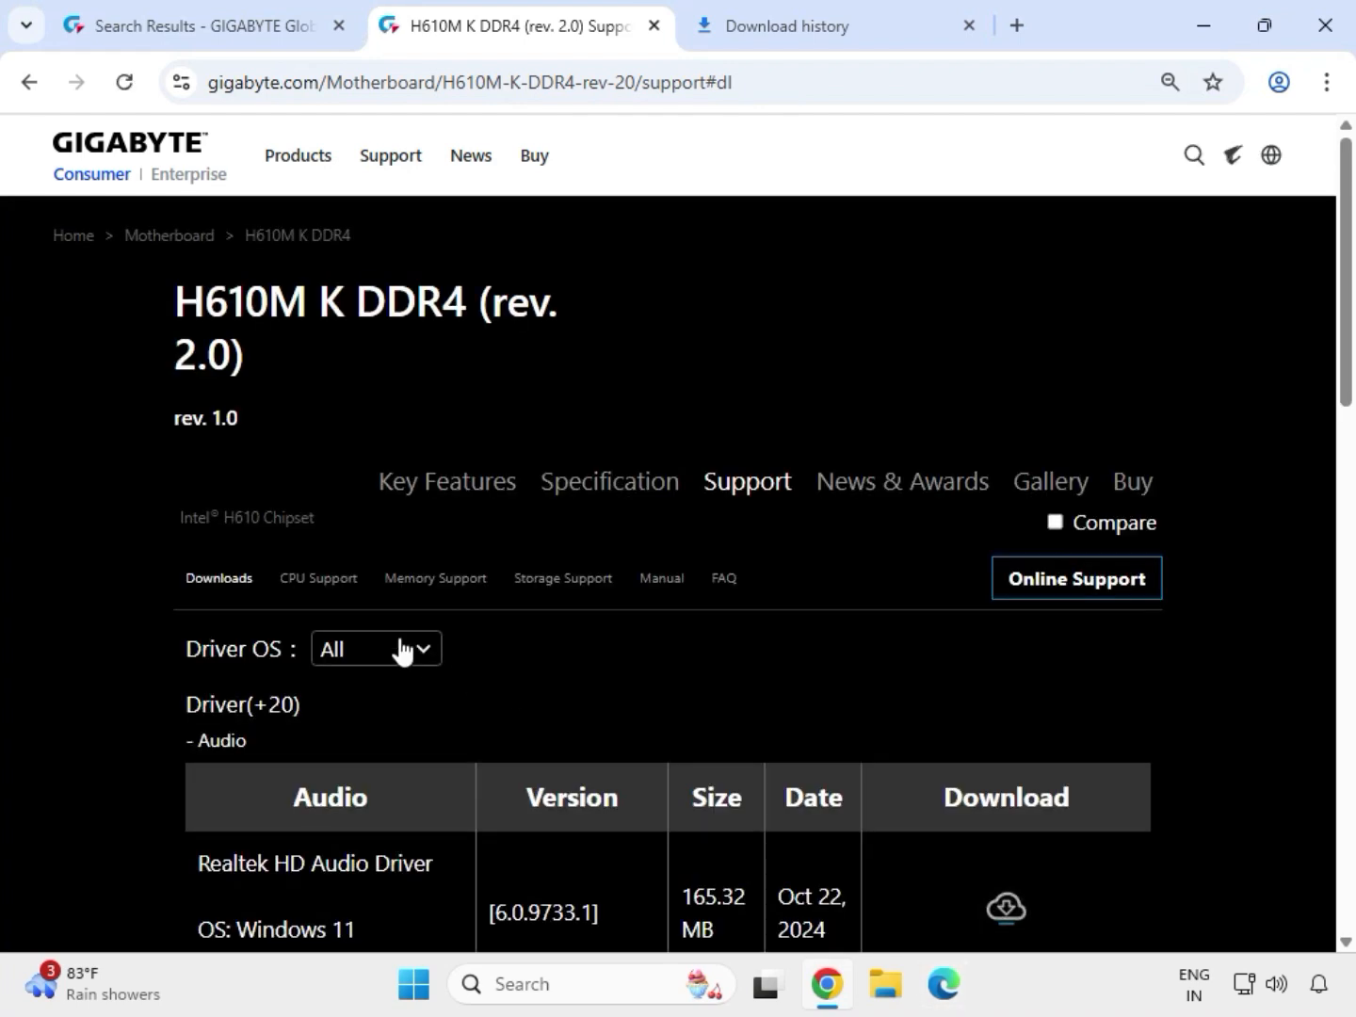
left_click(403, 647)
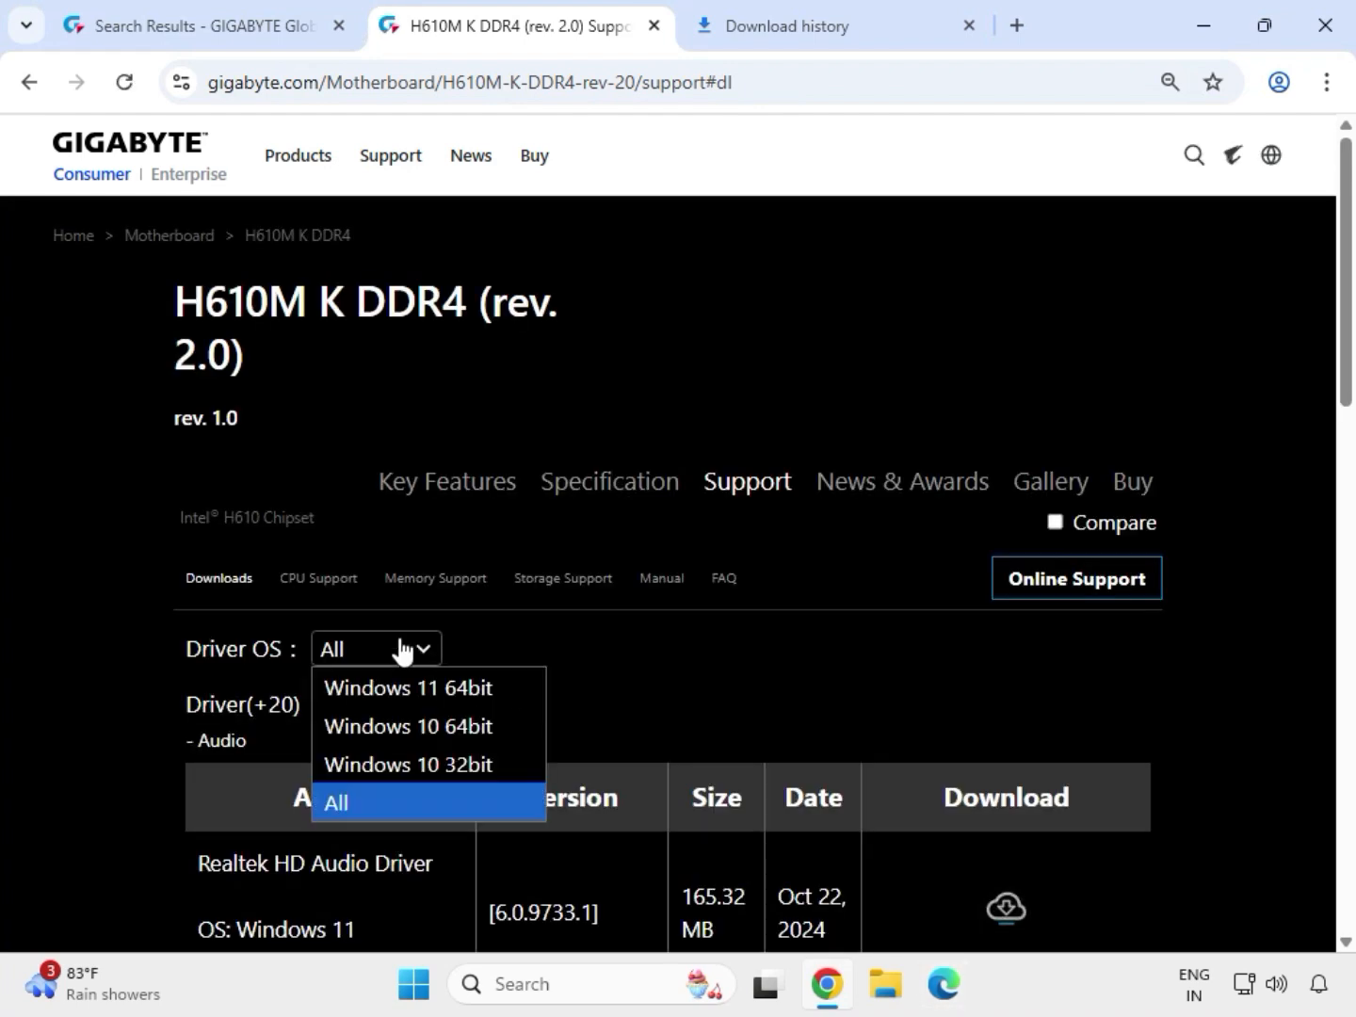
left_click(445, 697)
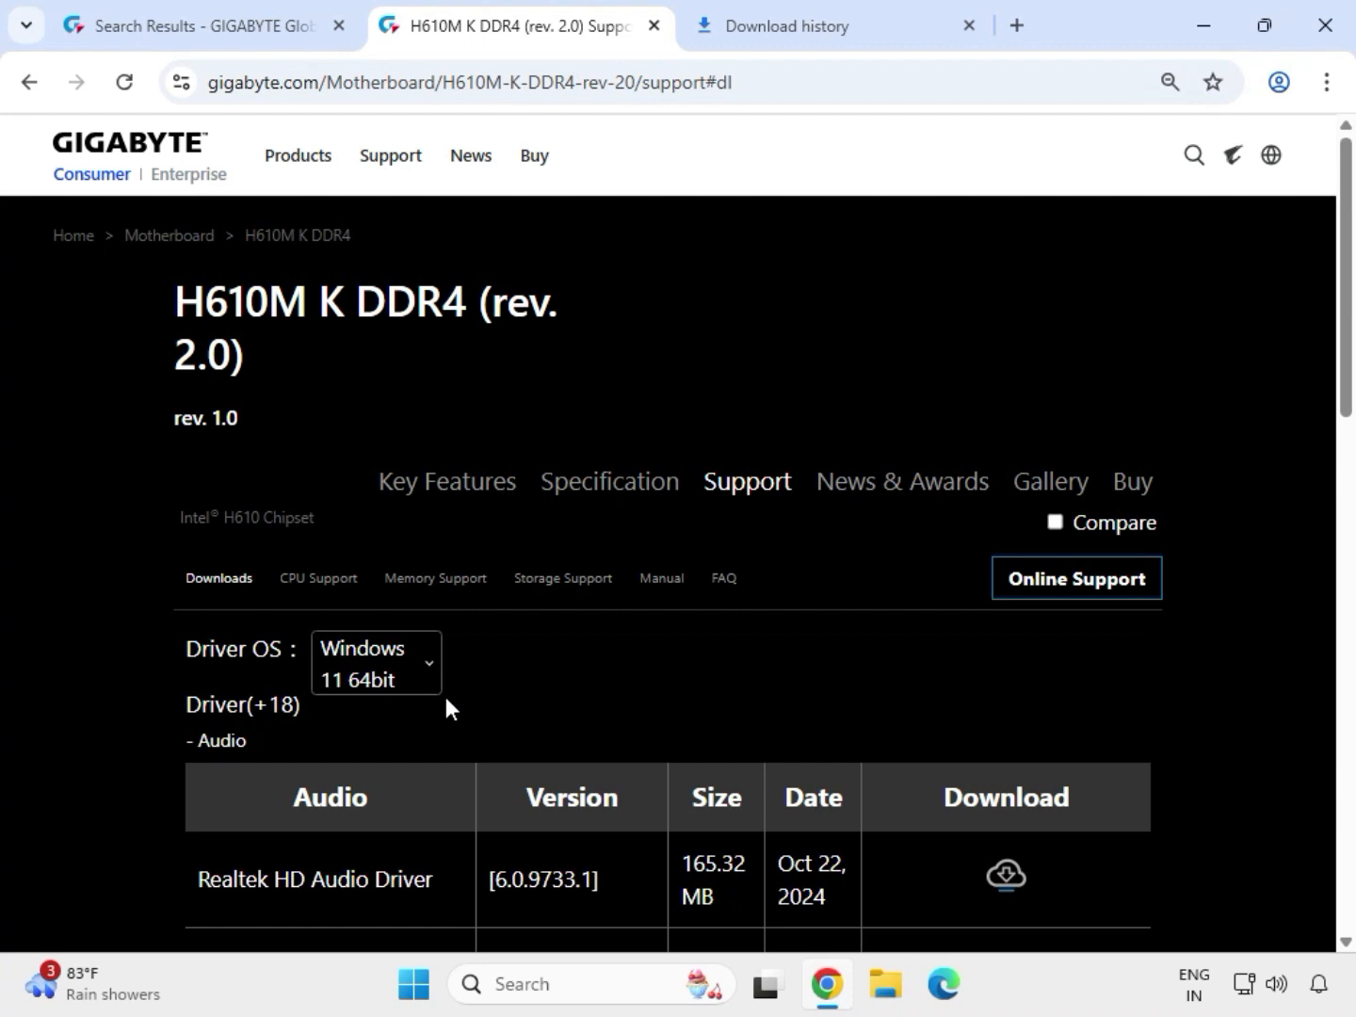
Download the Realtek HD Audio Driver, version 6.0.9733.1, from the Audio drivers
scroll(860, 741, "down", 2)
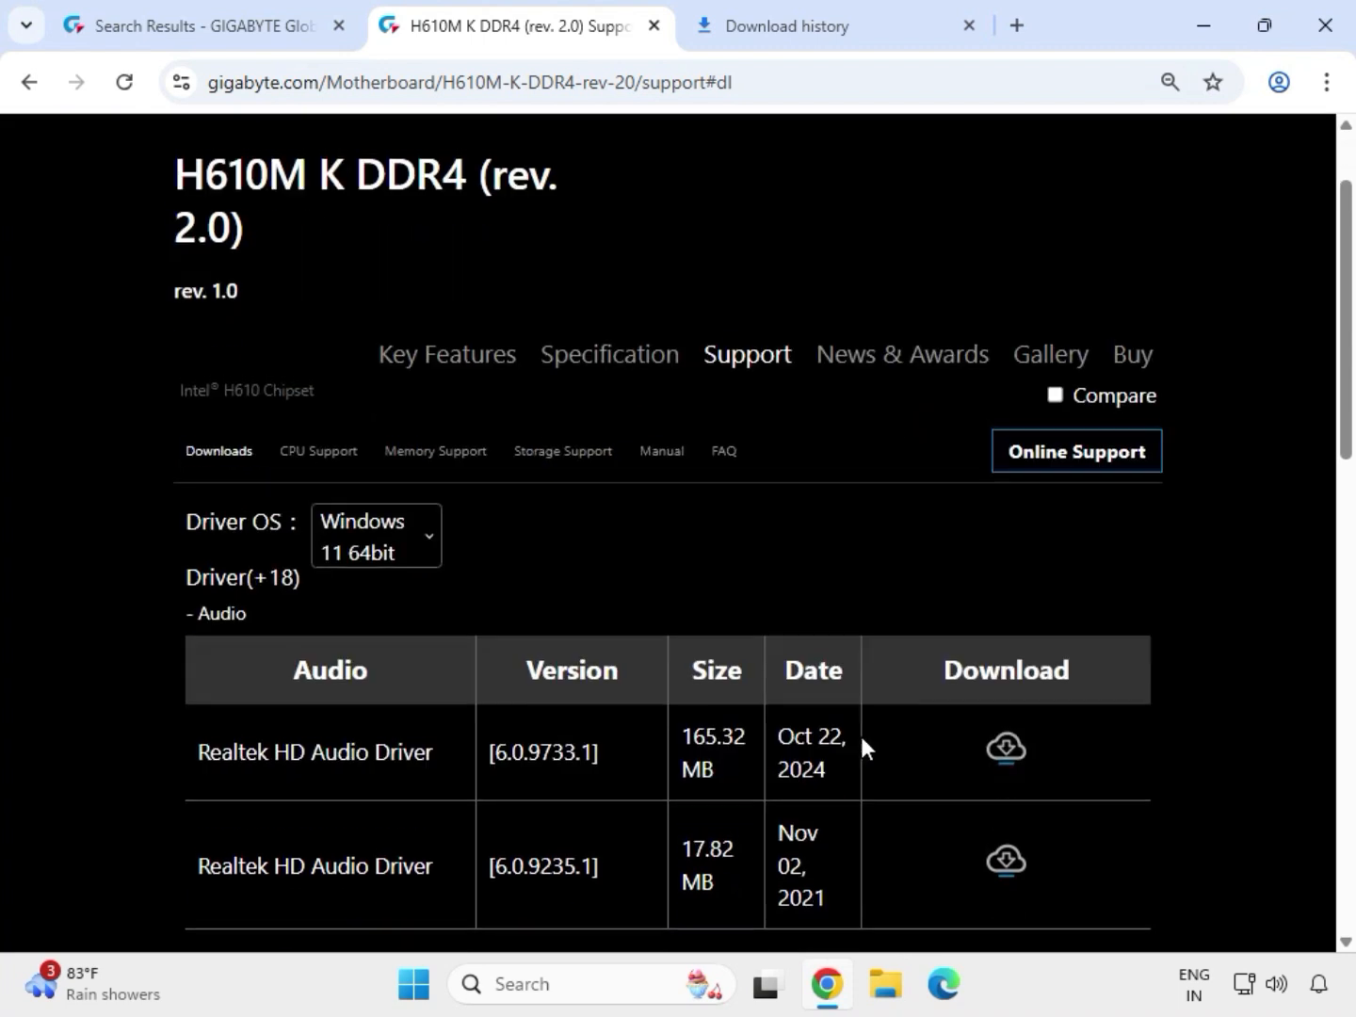
double_click(225, 613)
left_click_drag(196, 738, 866, 764)
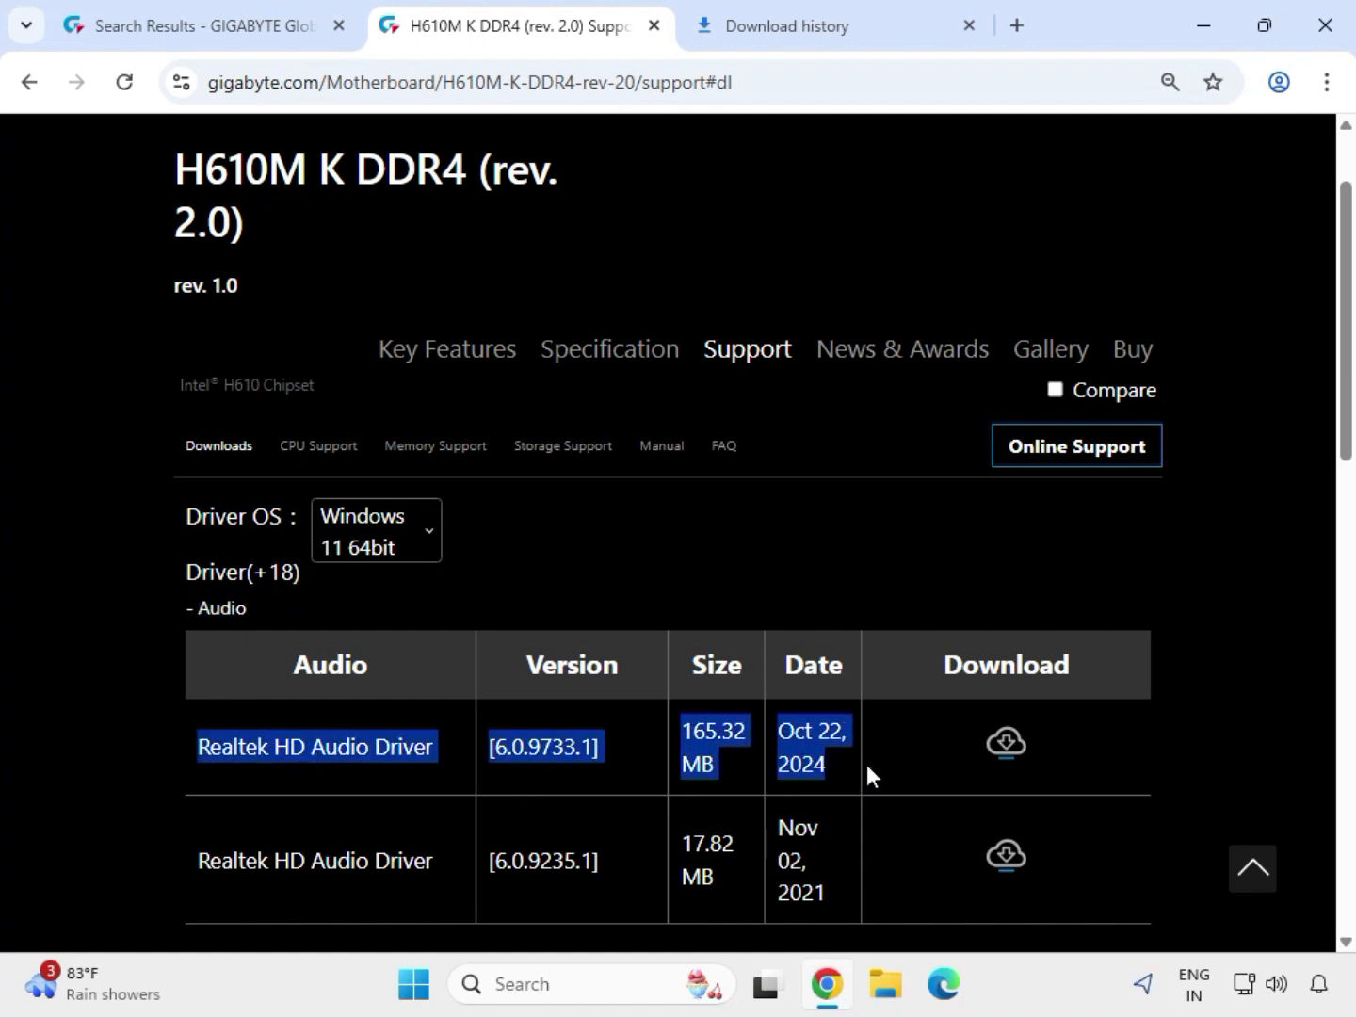
left_click(1004, 749)
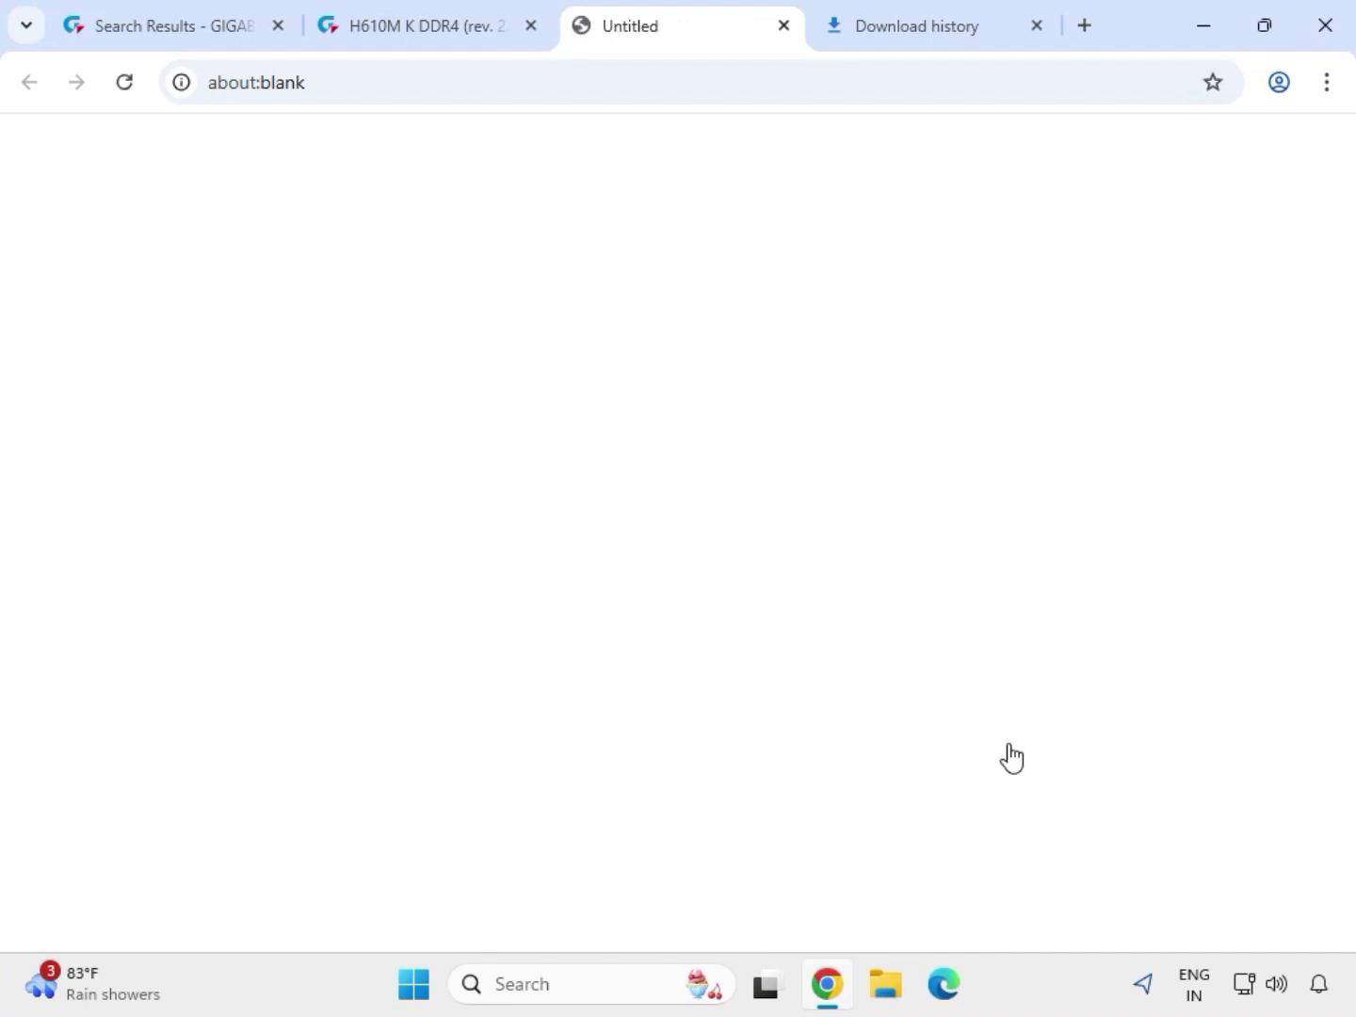
Expand the Chipset drivers and download the Intel Serial I/O driver dated Mar 03, 2025
scroll(984, 759, "down", 5)
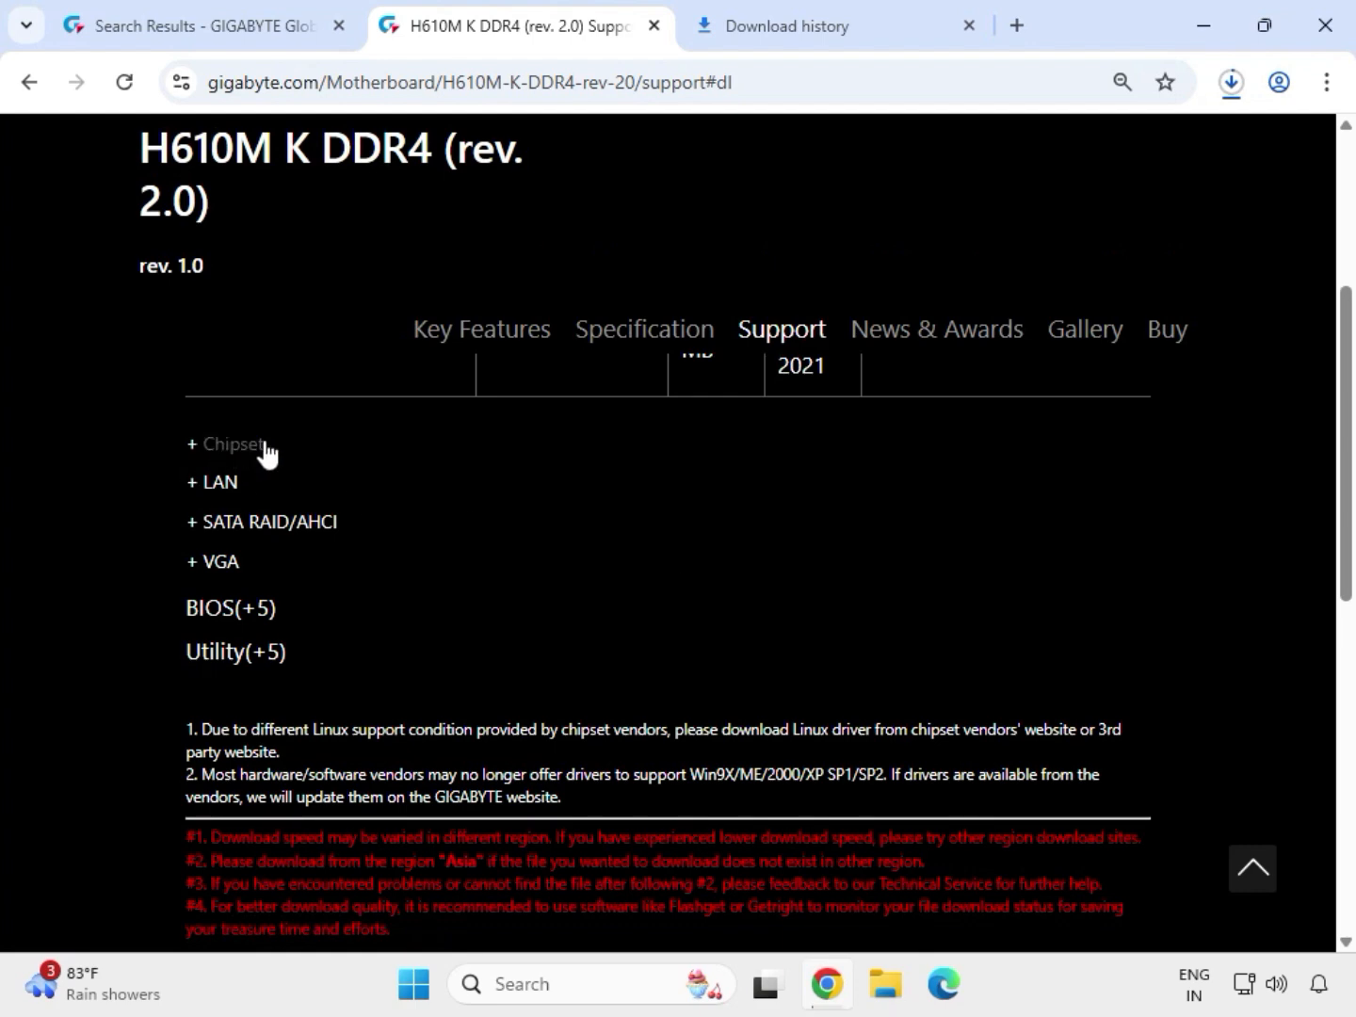
double_click(236, 445)
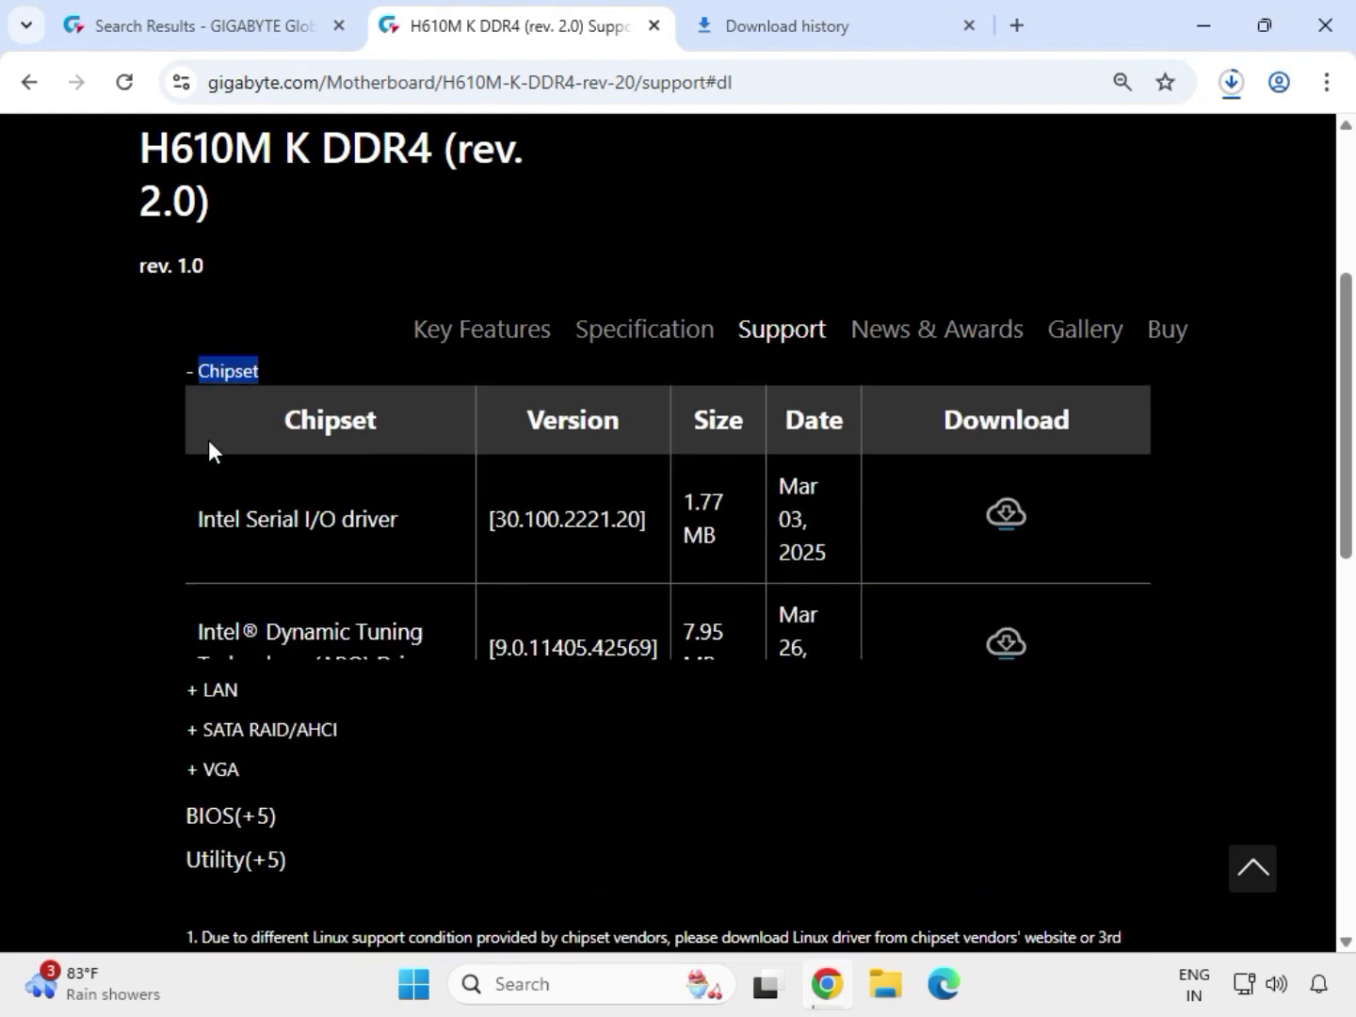
scroll(226, 495, "up", 3)
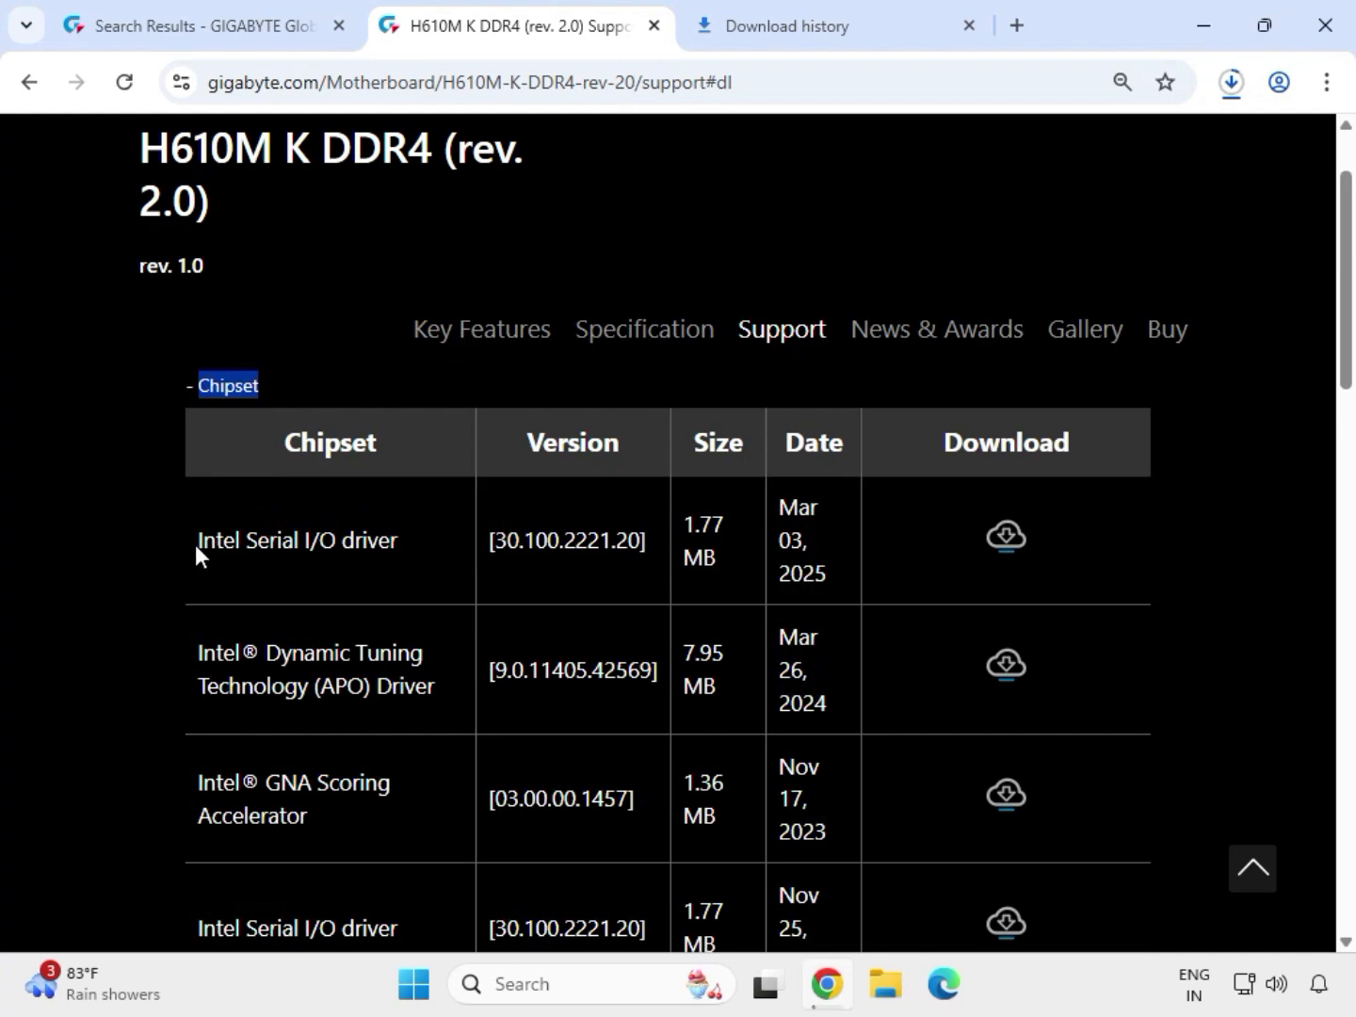
left_click_drag(235, 541, 389, 543)
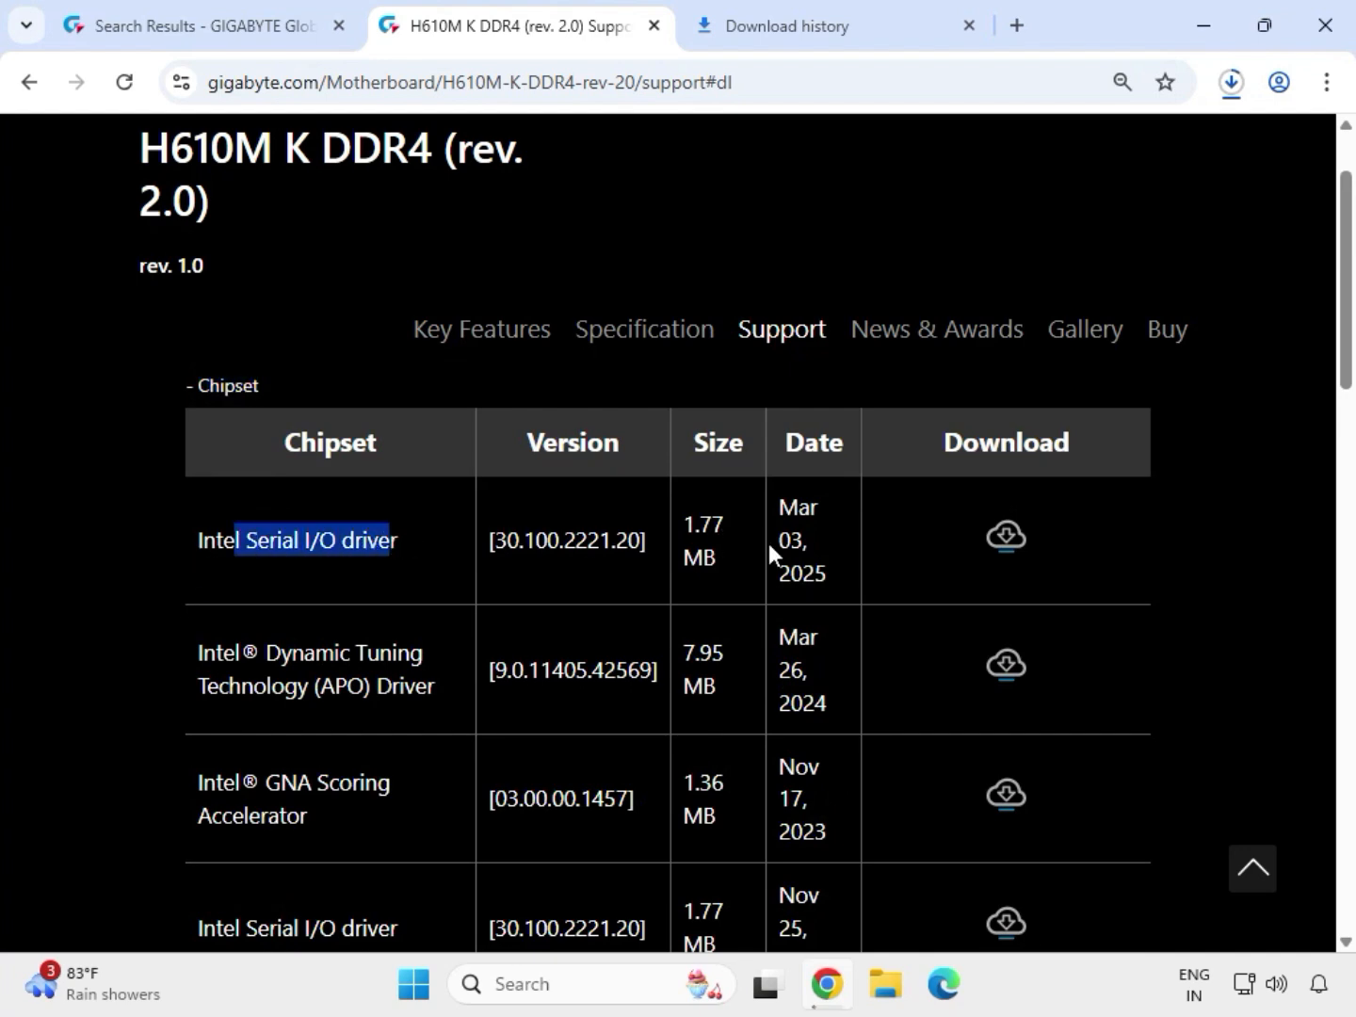
left_click(1006, 542)
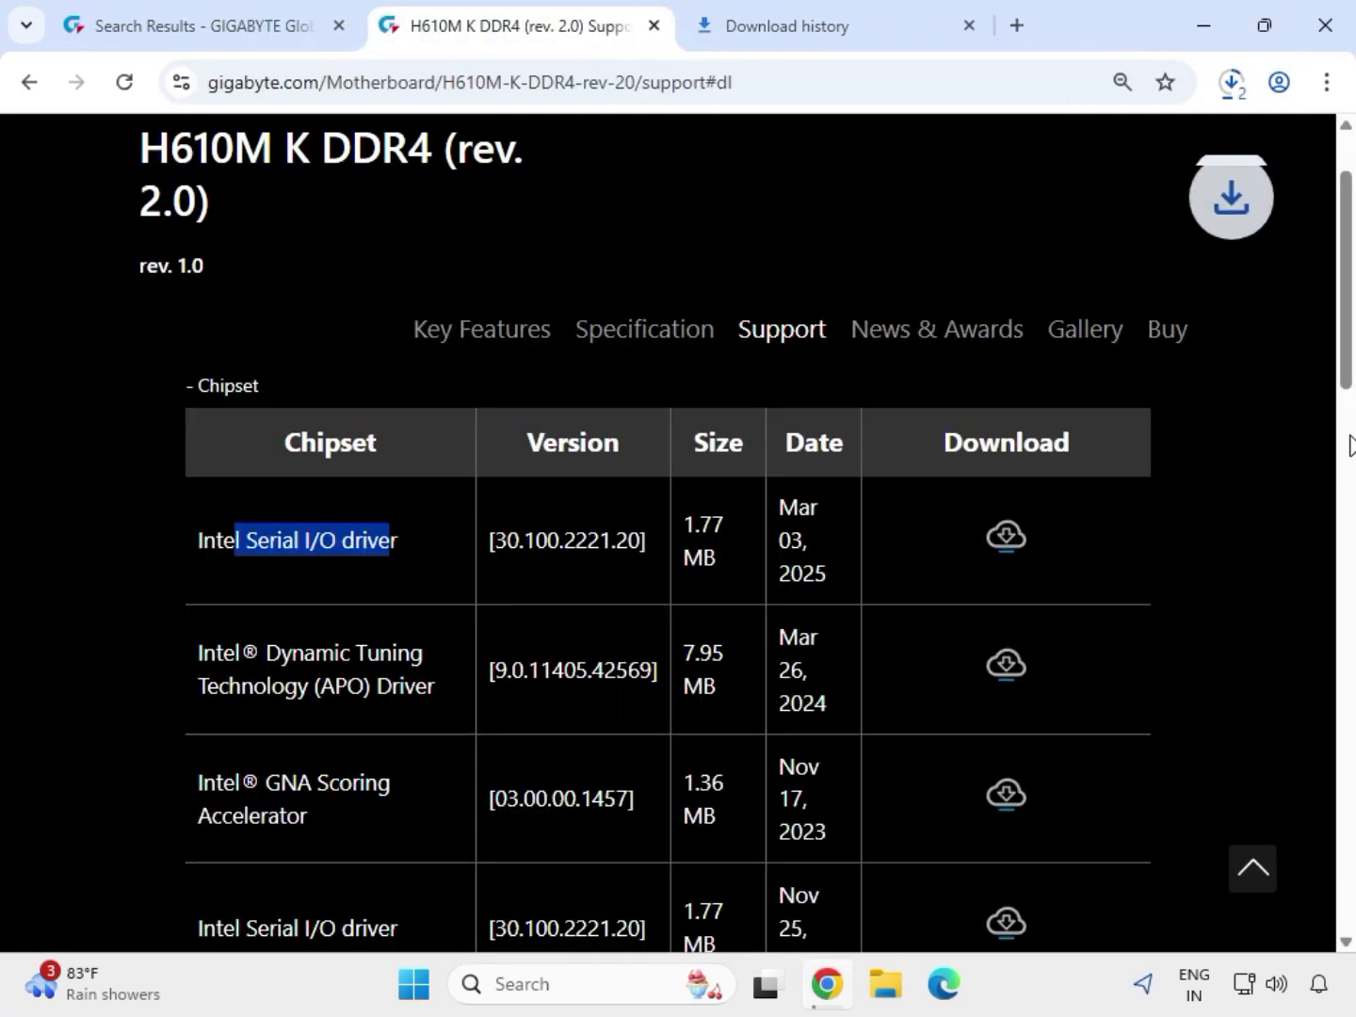
Download the Intel INF installation driver, version 10.1.19198.8339, from the Chipset drivers
scroll(1339, 442, "down", 3)
left_click_drag(1336, 436, 1309, 529)
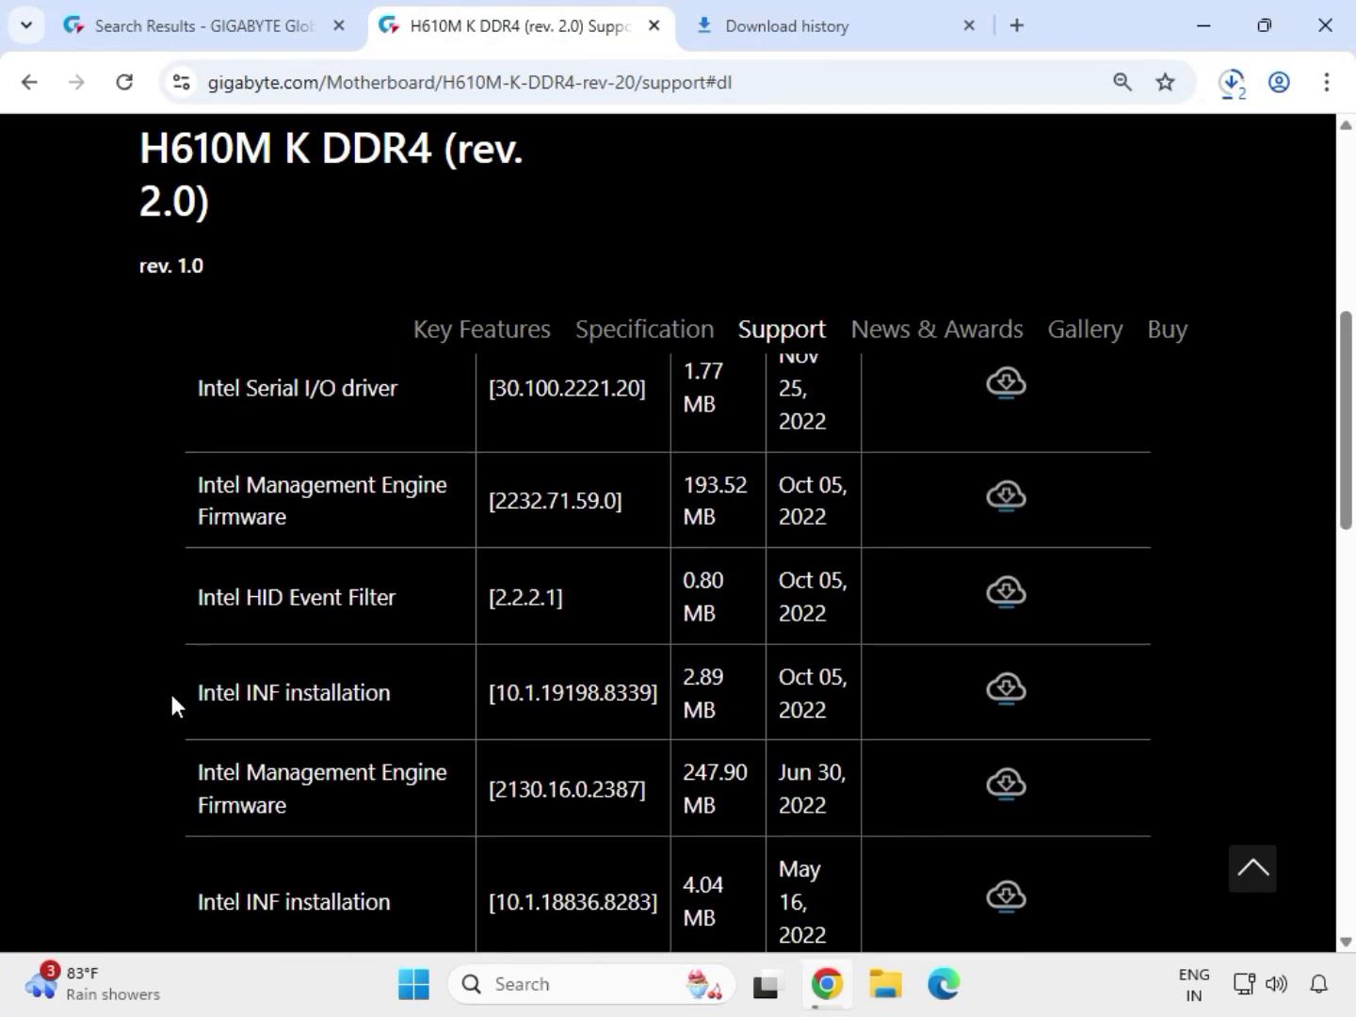
left_click_drag(191, 700, 393, 691)
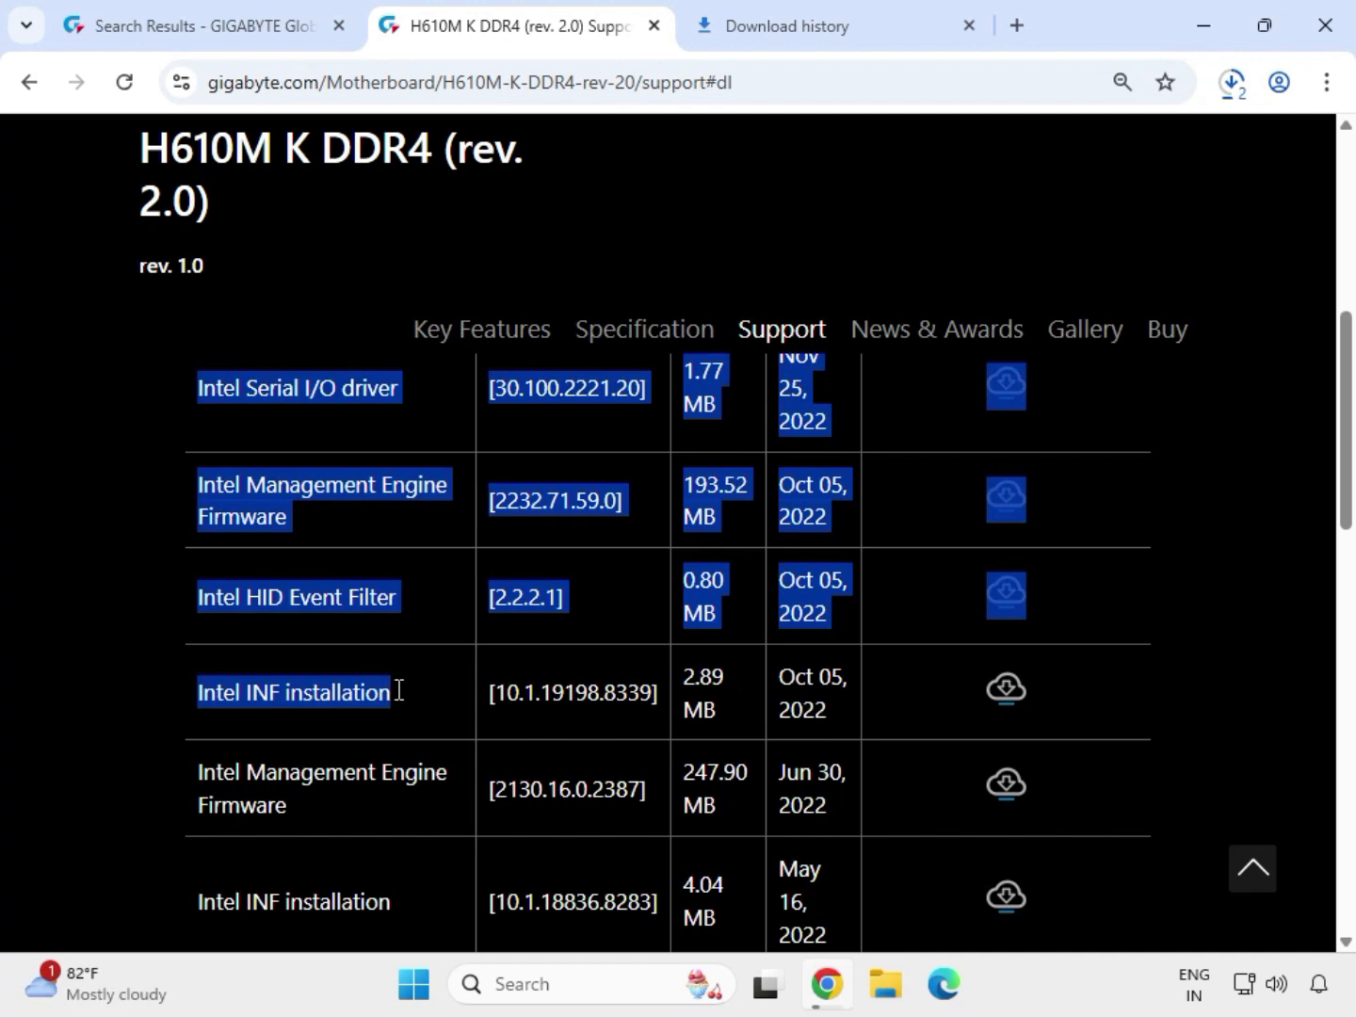
left_click(203, 697)
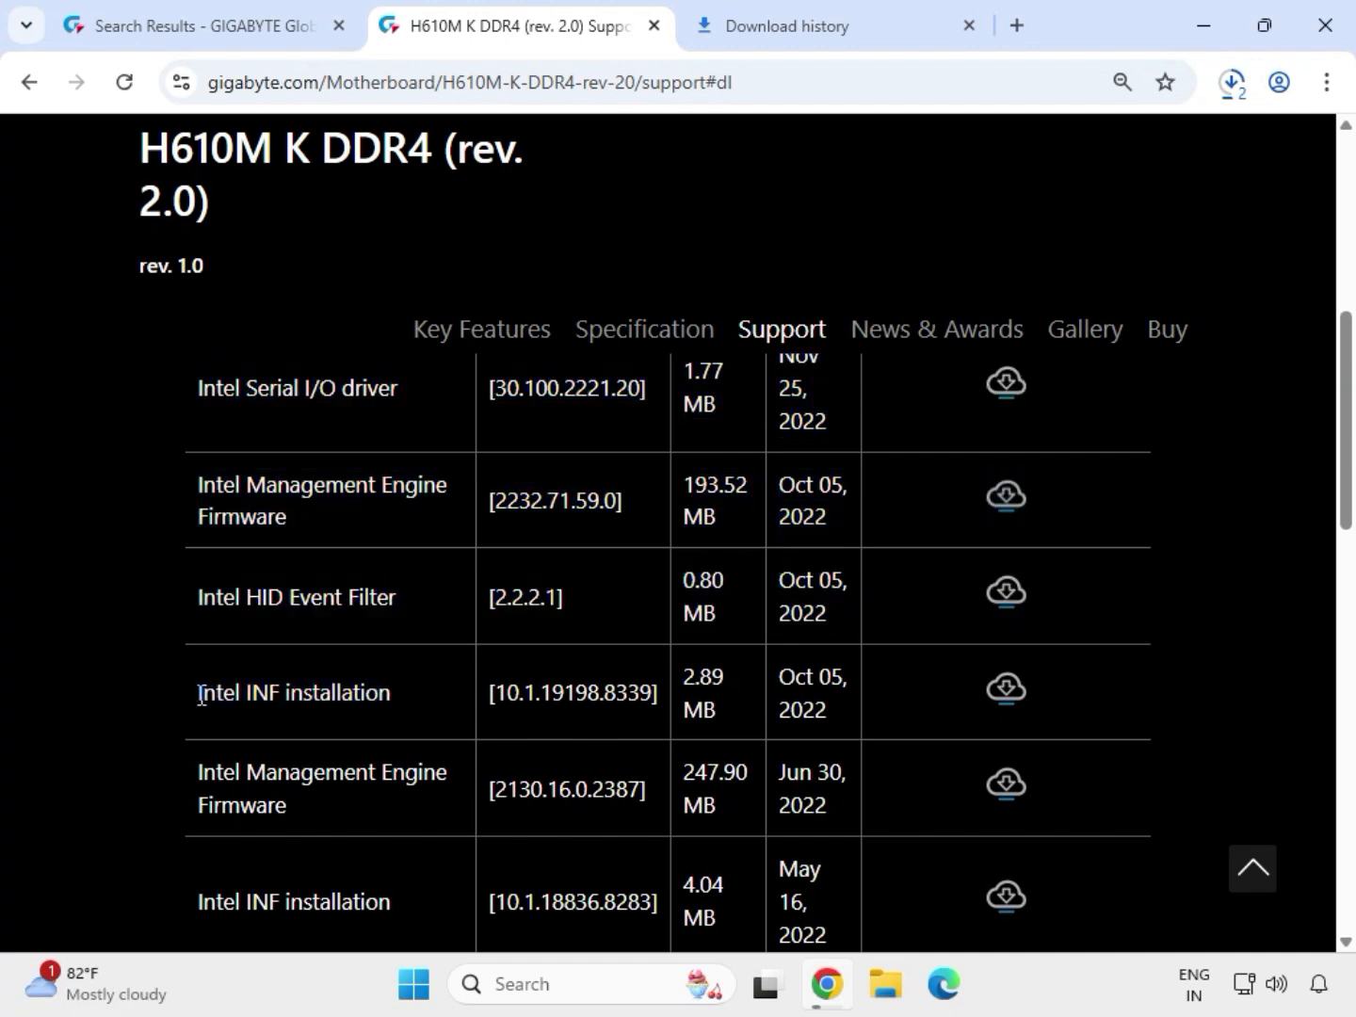
left_click_drag(201, 695, 887, 705)
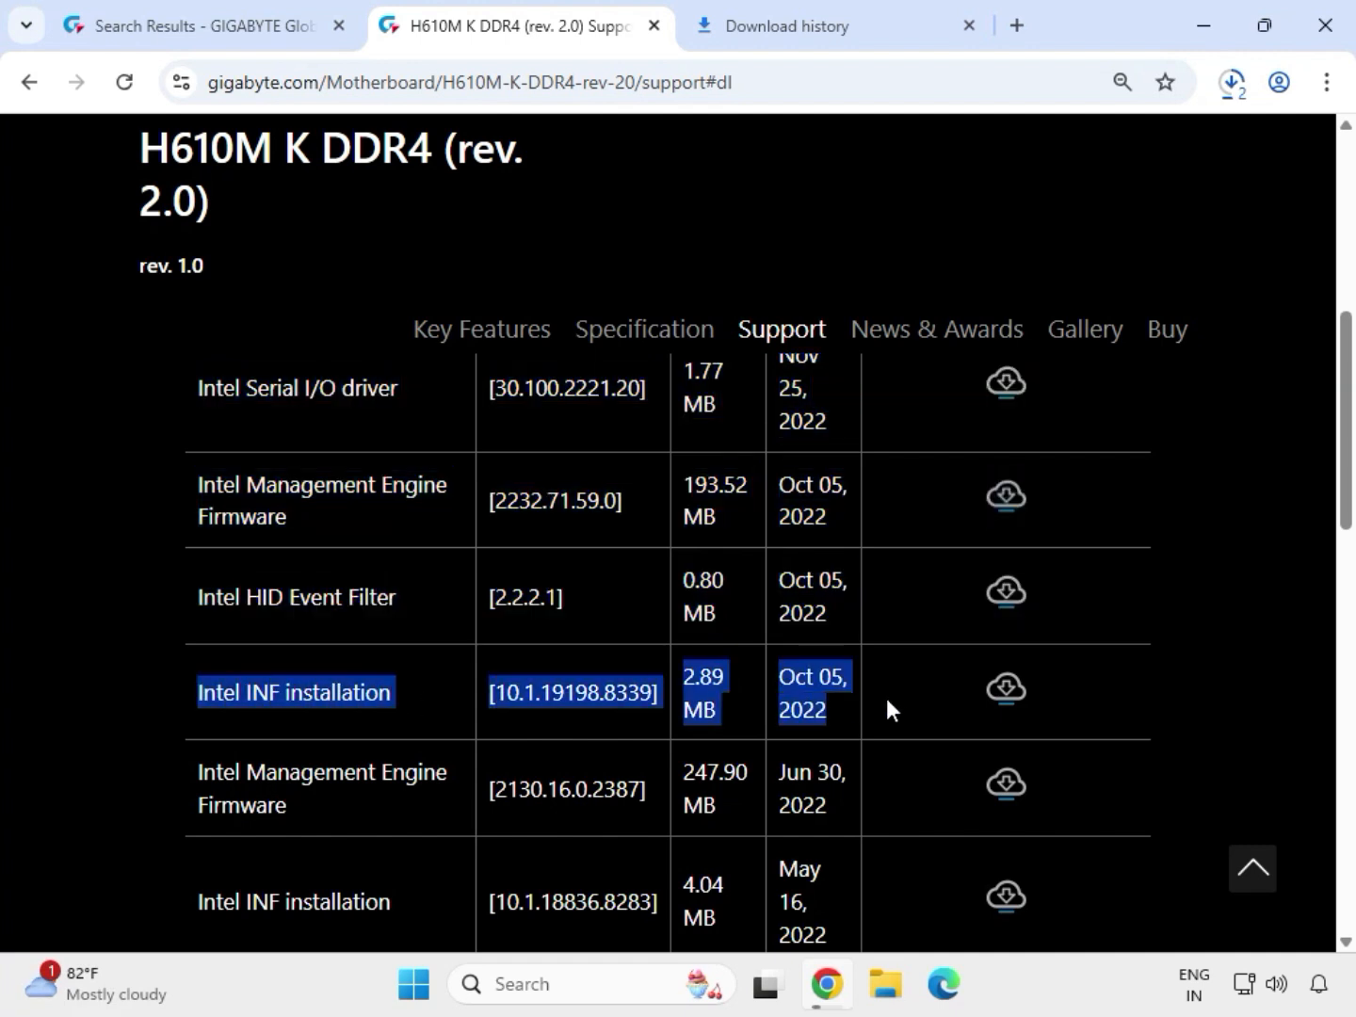
left_click(1006, 692)
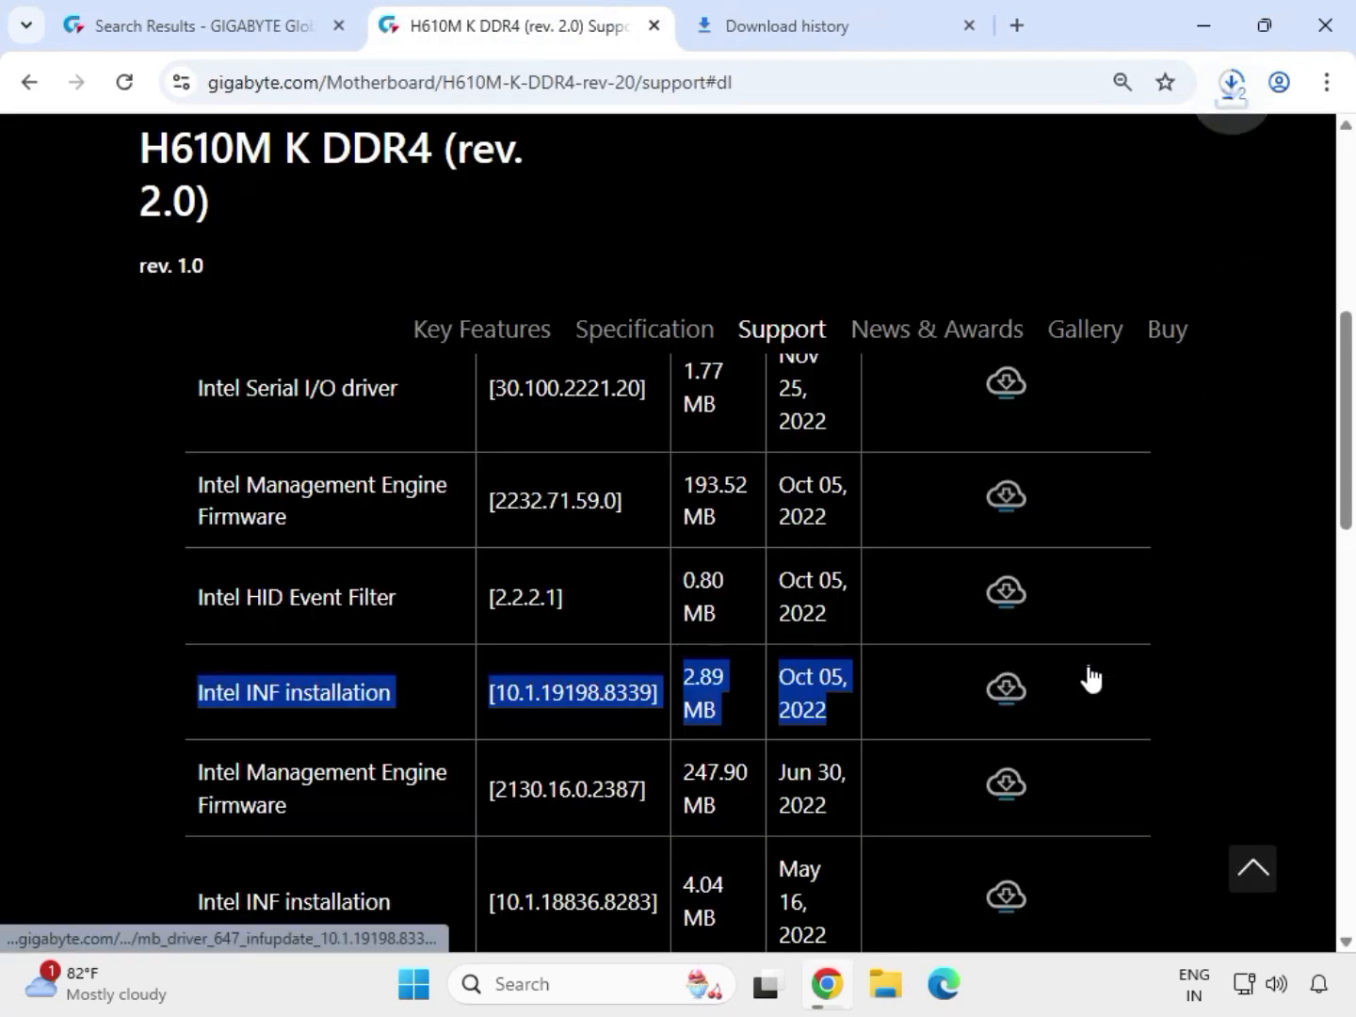
Expand the LAN drivers and download the Realtek LAN Driver, version 11.24.0318.2025
left_click_drag(1352, 503, 1348, 640)
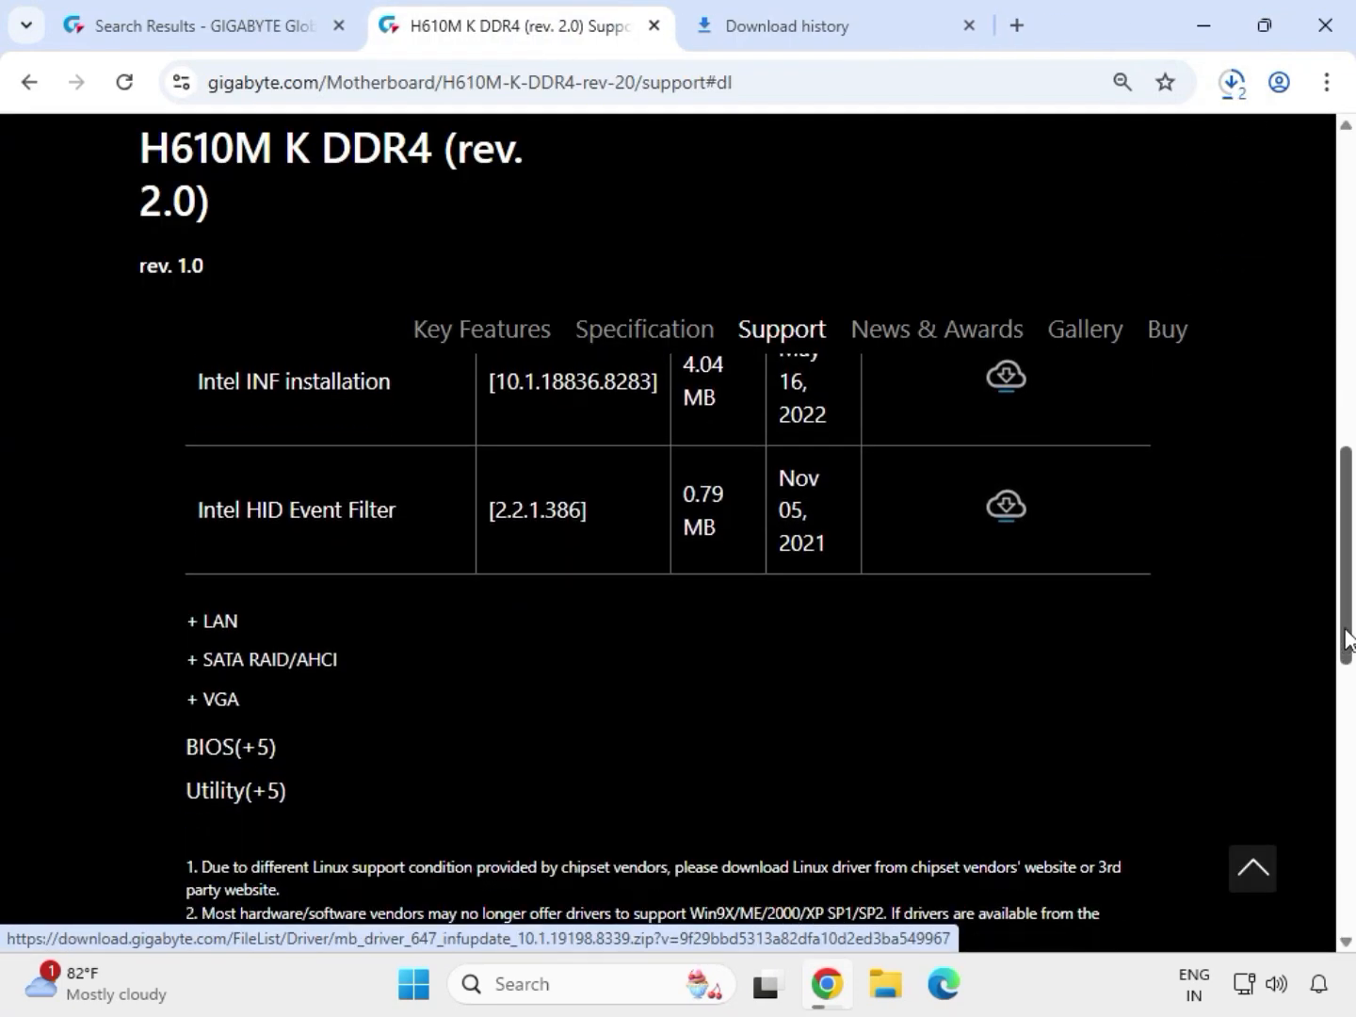
left_click(215, 625)
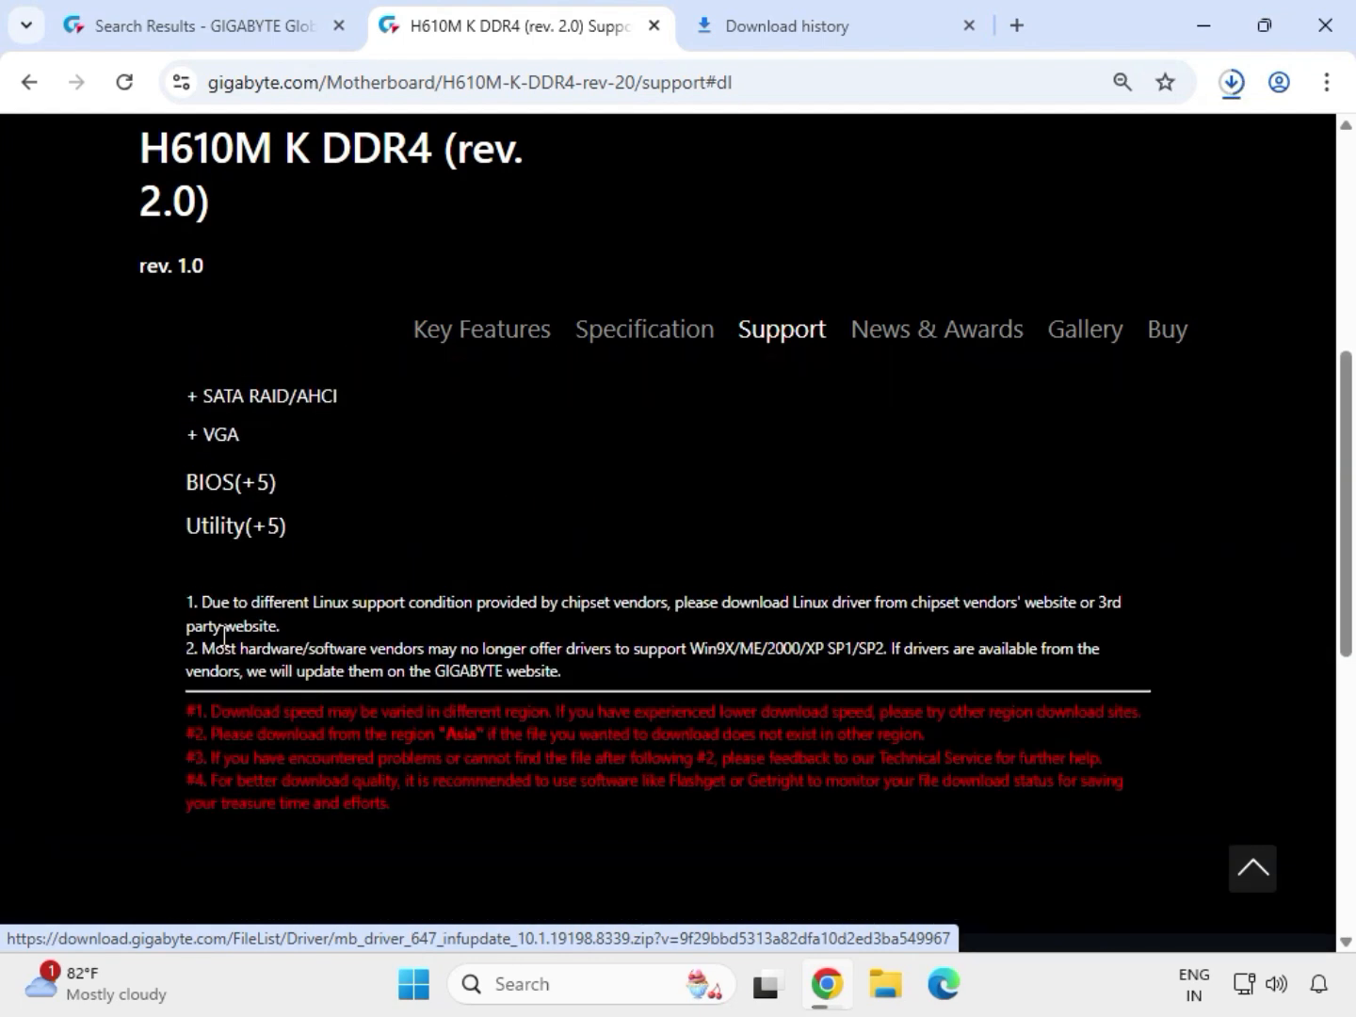
left_click_drag(192, 513, 1013, 525)
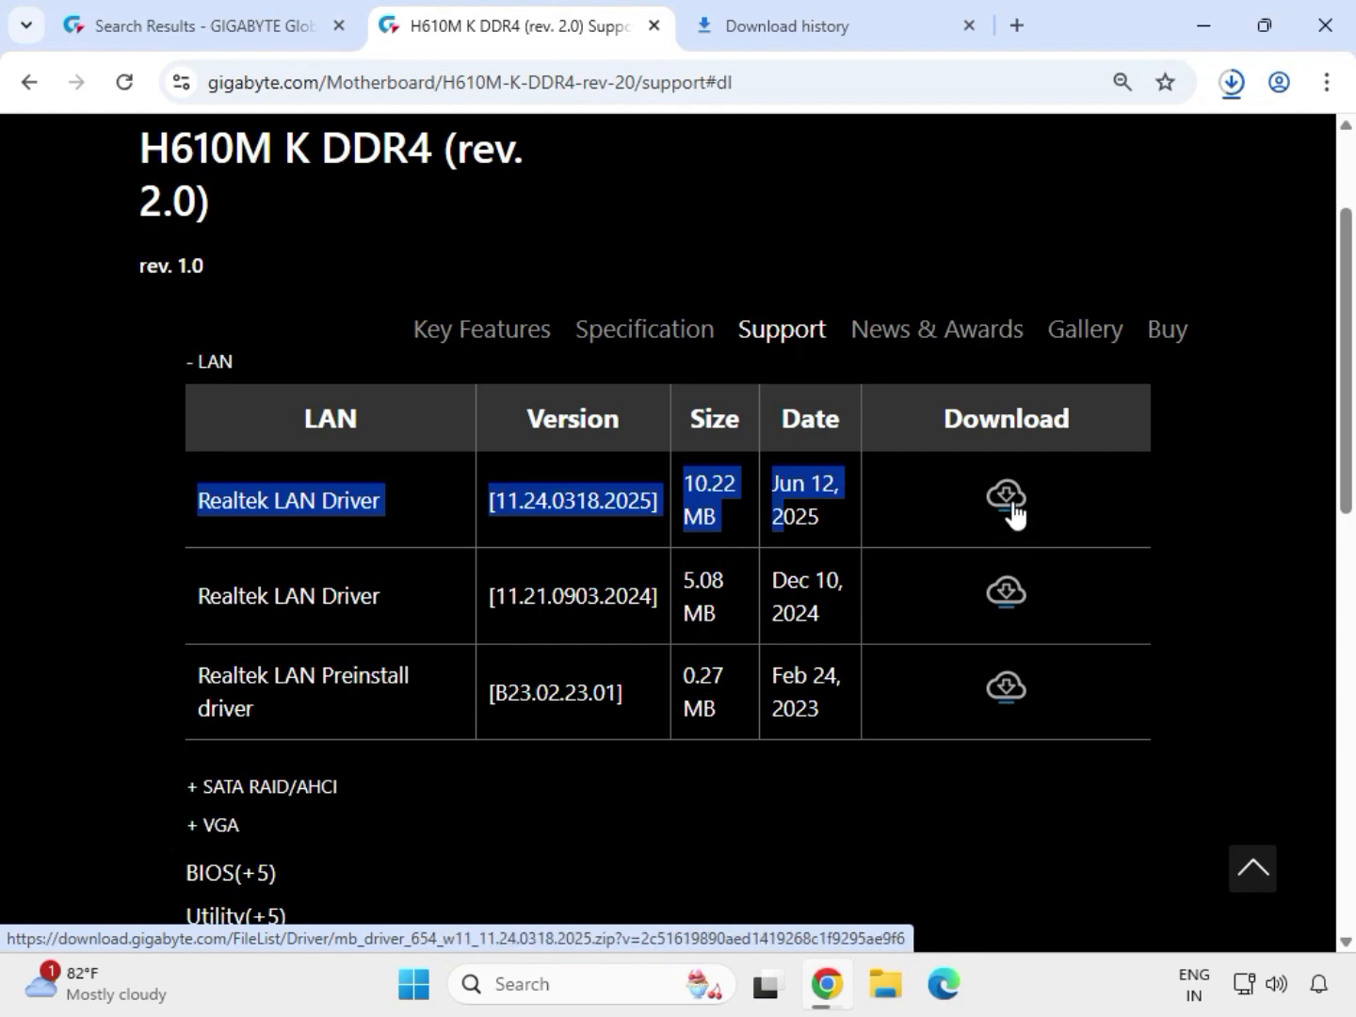
left_click(1013, 513)
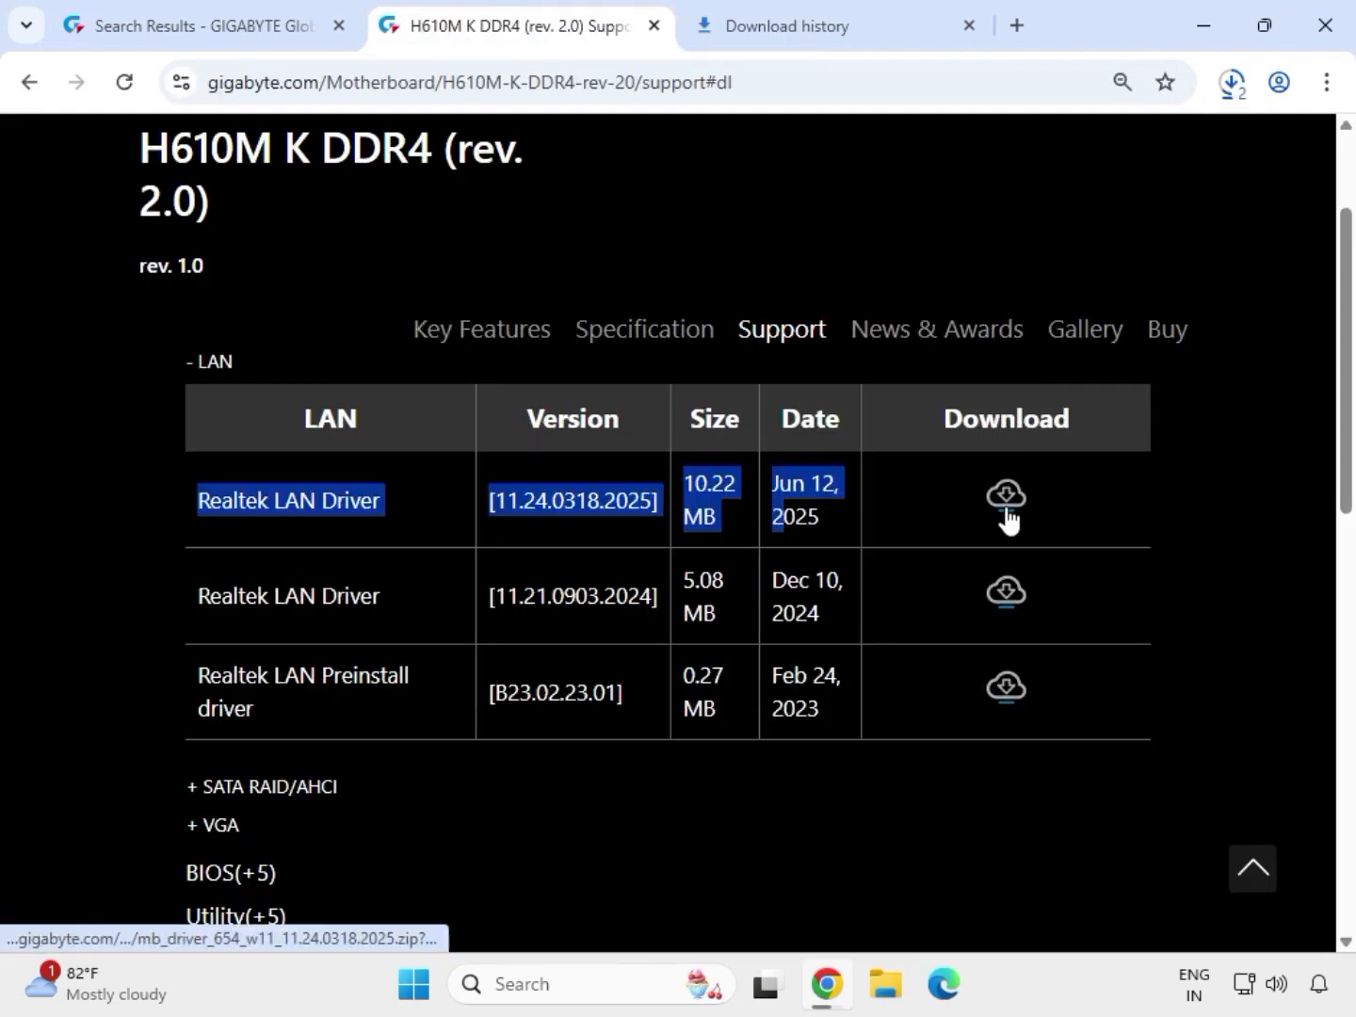
Expand the VGA drivers and download the Intel Graphic Driver, version 32.0.101.5542
left_click(226, 812)
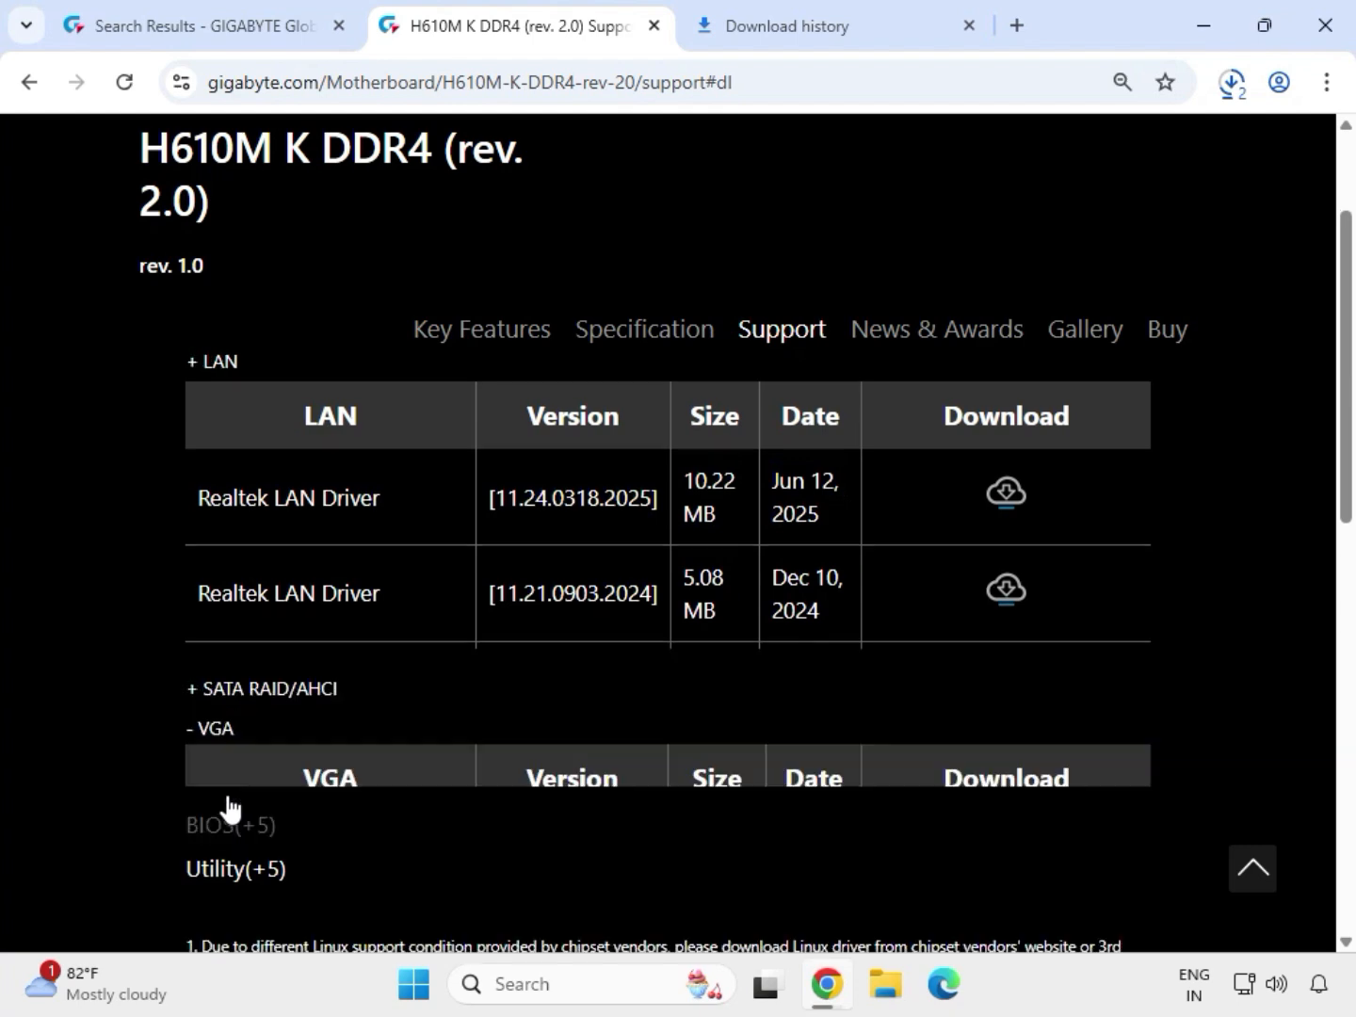
left_click_drag(184, 569, 1021, 577)
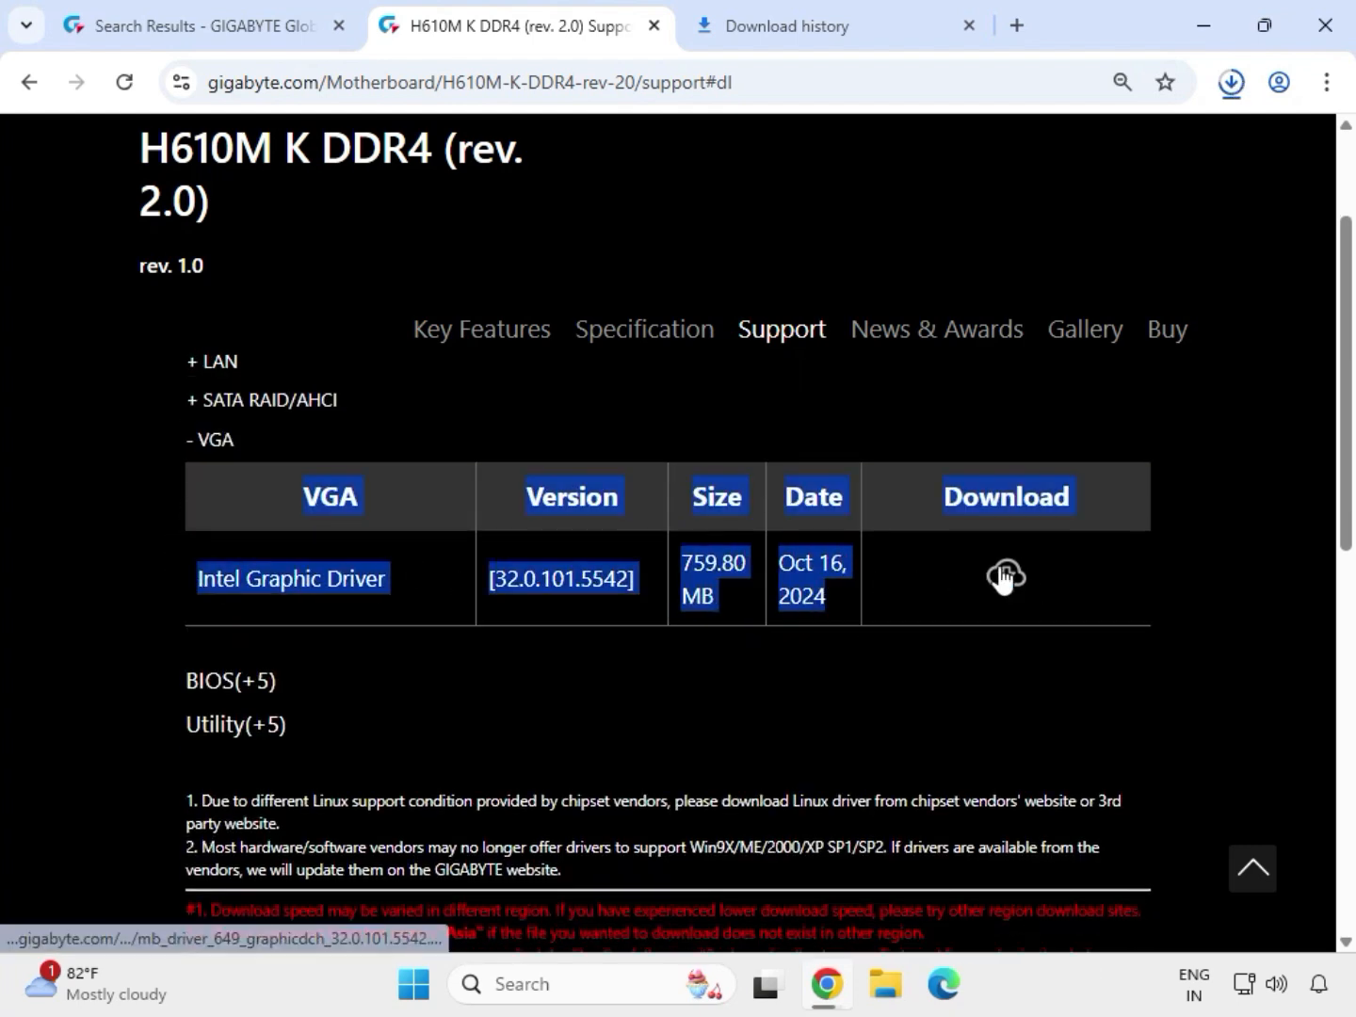
left_click(1004, 576)
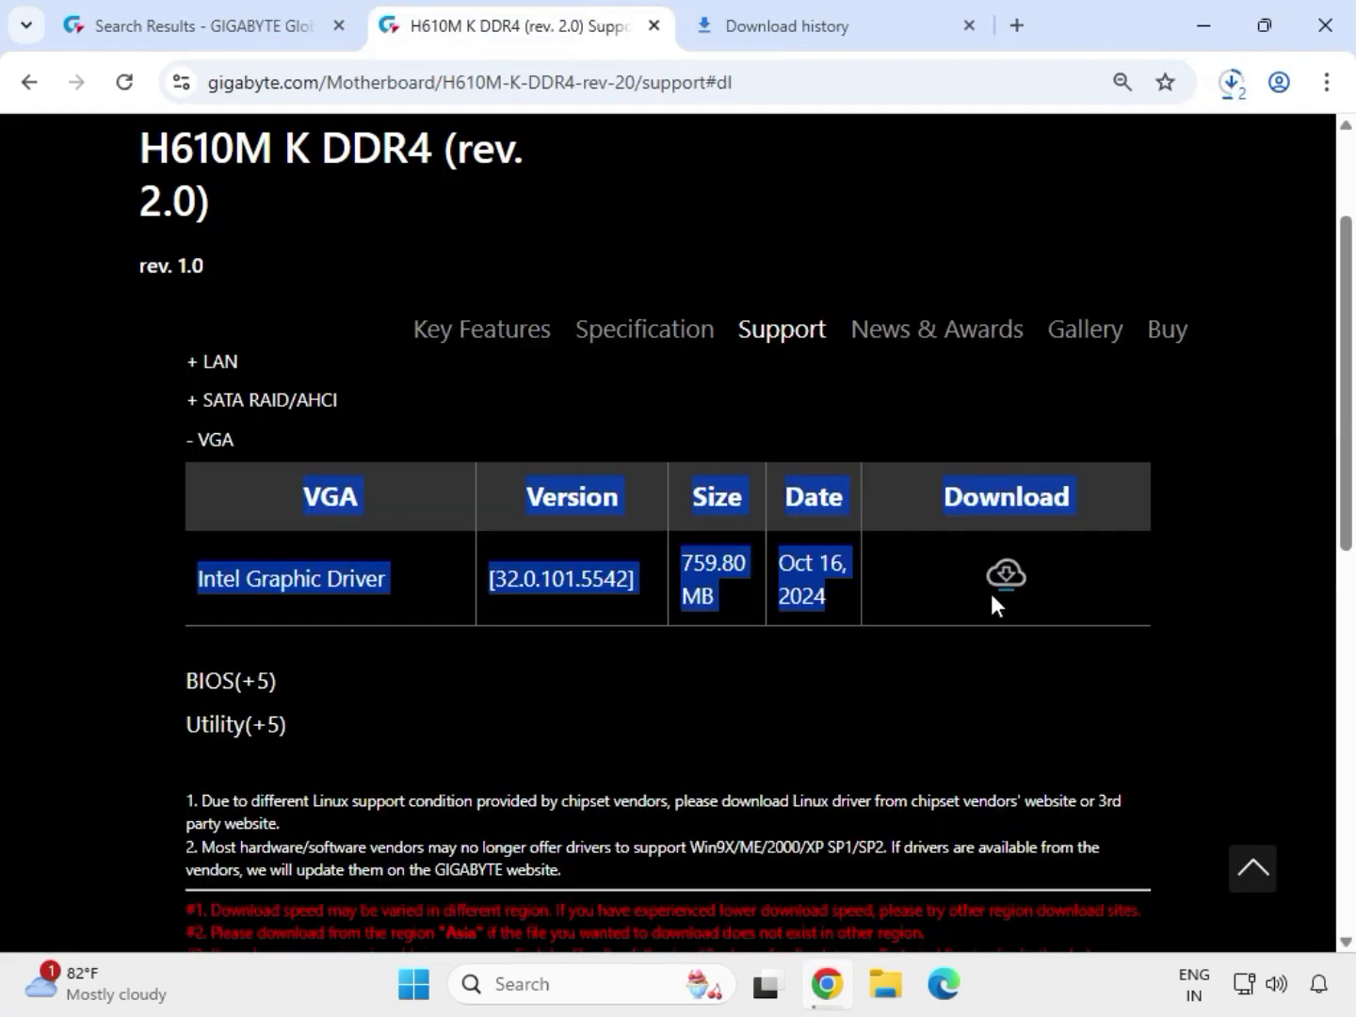
left_click(1223, 541)
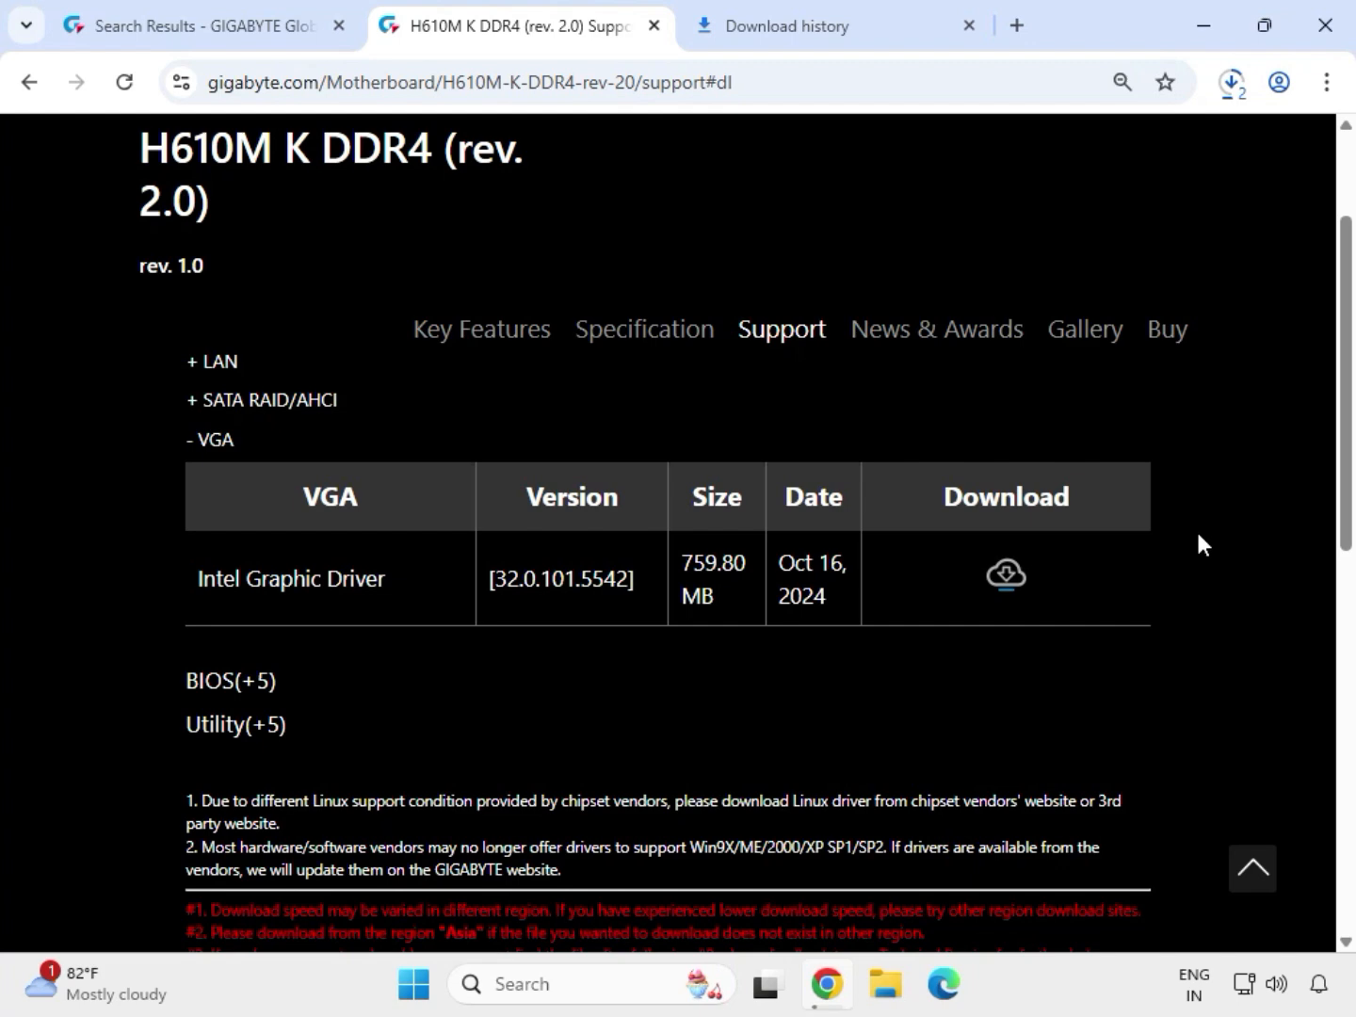
Show the downloaded LAN driver archive in its File Explorer folder and select all five driver archives there
left_click(1233, 88)
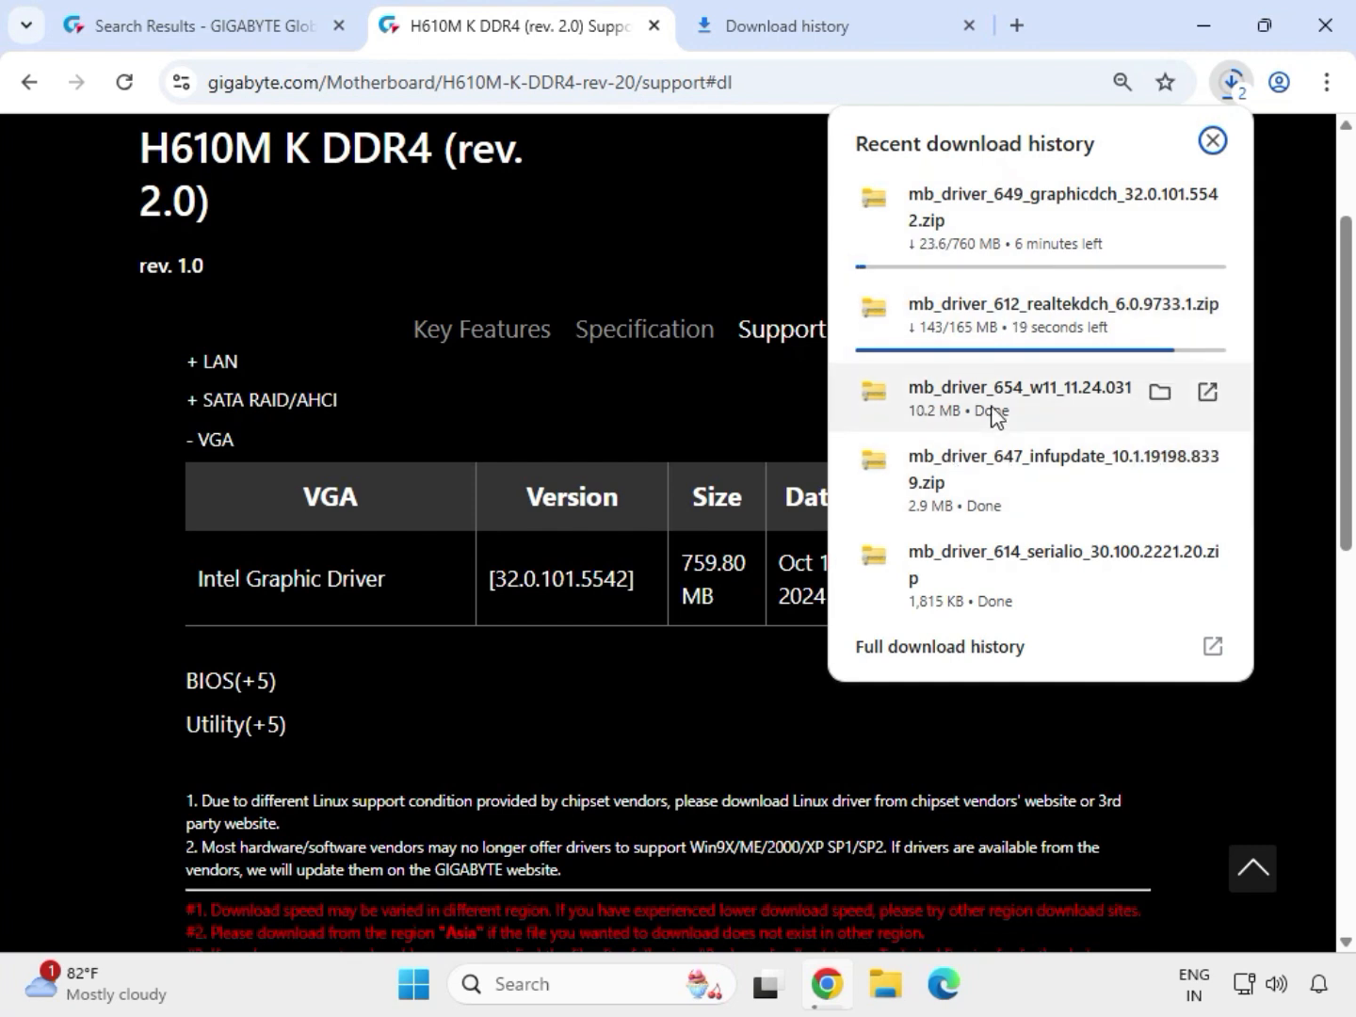
left_click(1160, 392)
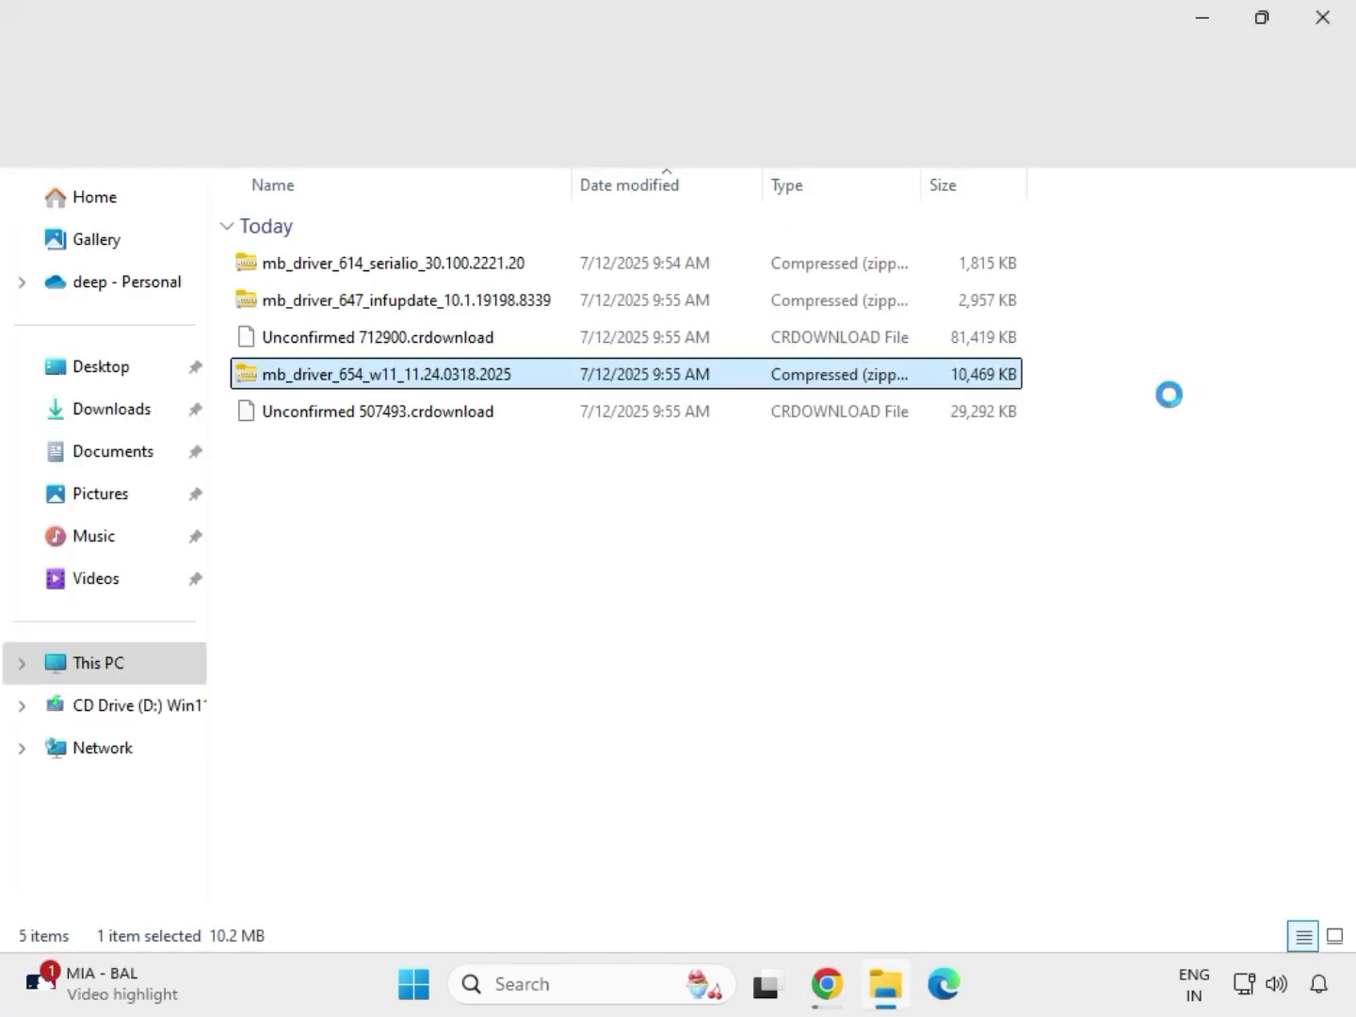
left_click_drag(480, 472, 461, 245)
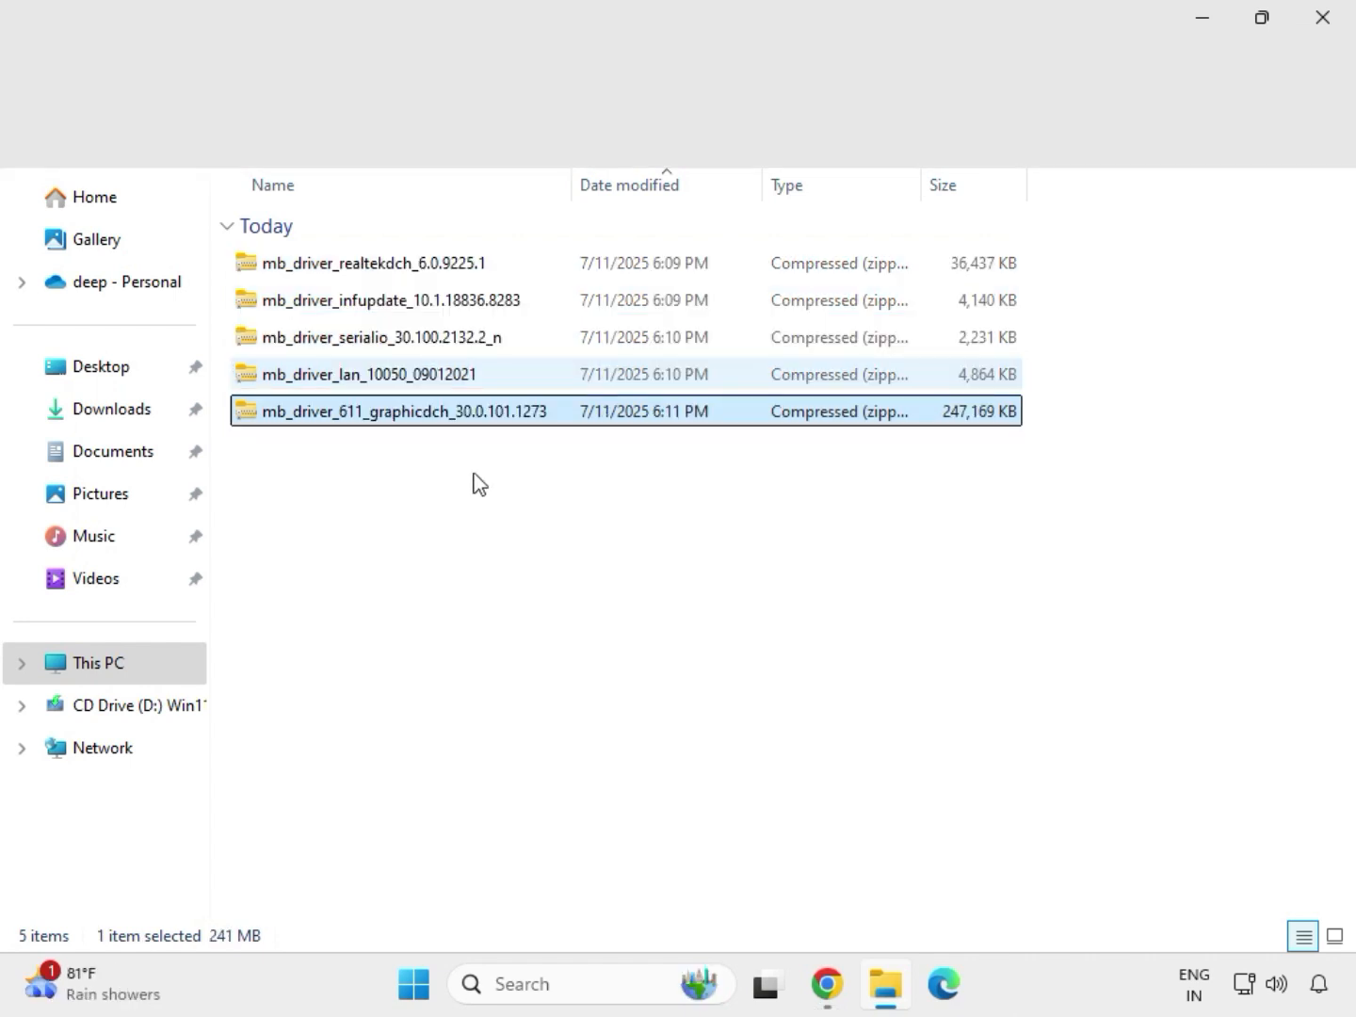
left_click_drag(484, 460, 419, 248)
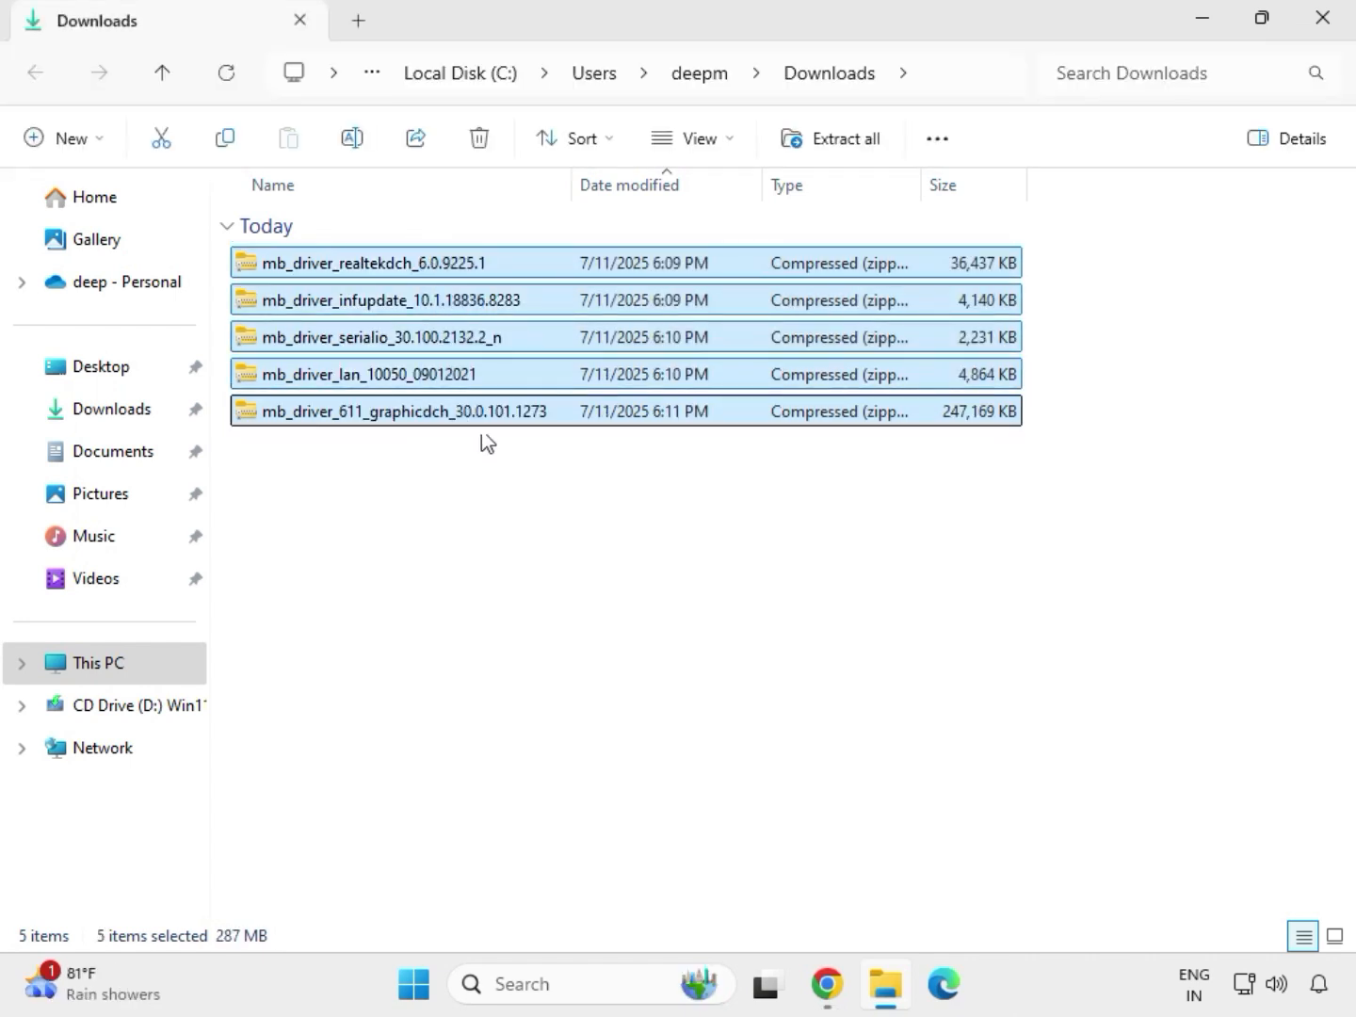
Extract the mb_driver_611_graphicdch_30.0.101.1273 archive to a same-named folder in Downloads and close the extracted folder's window
left_click(477, 418)
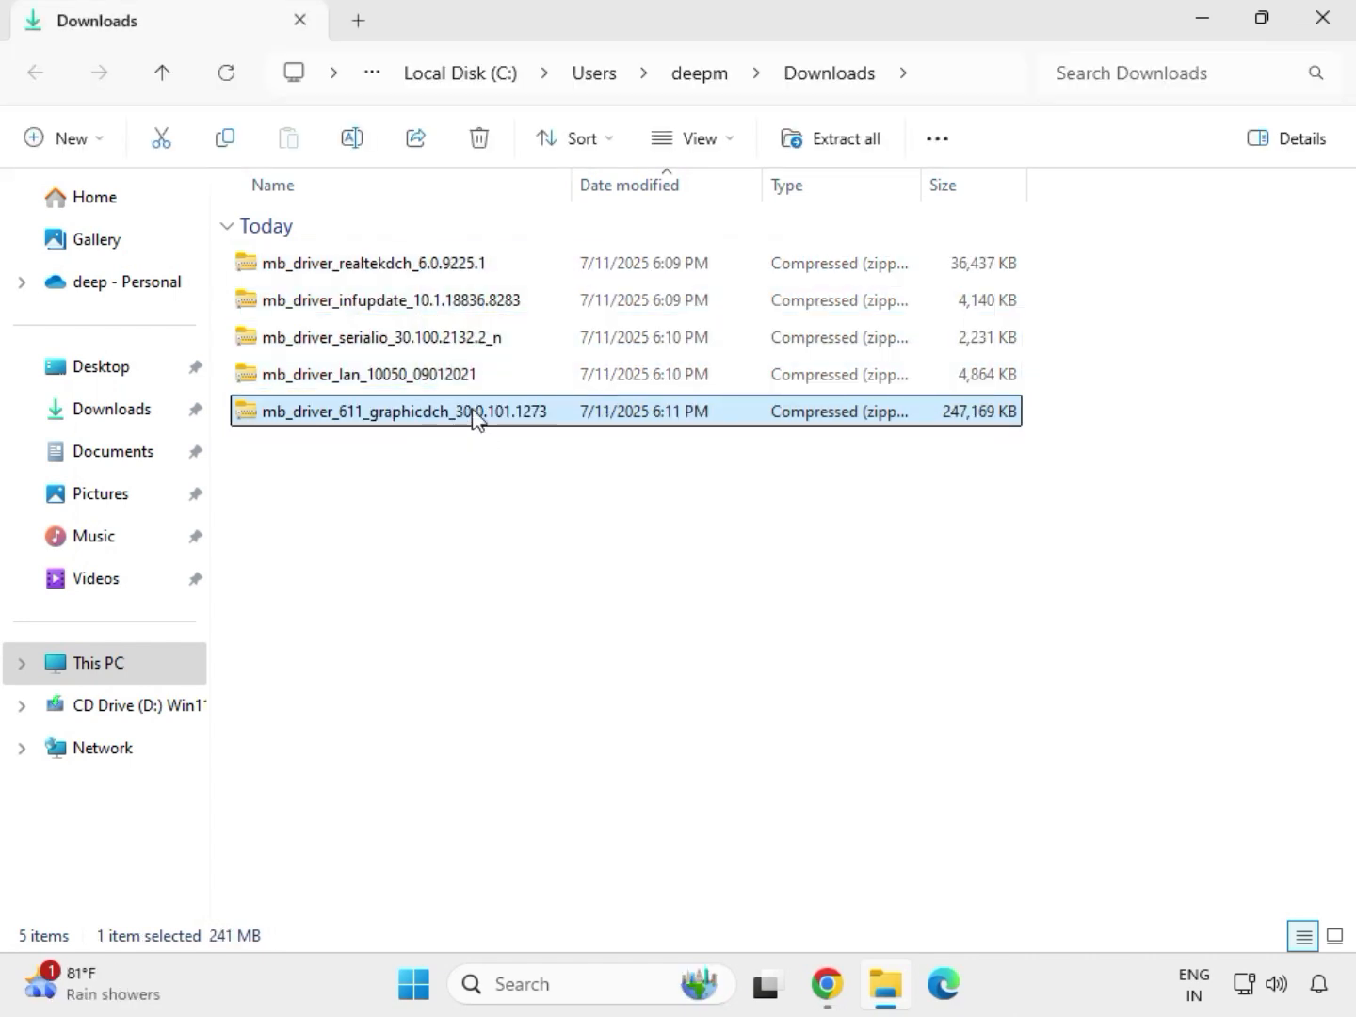
right_click(476, 416)
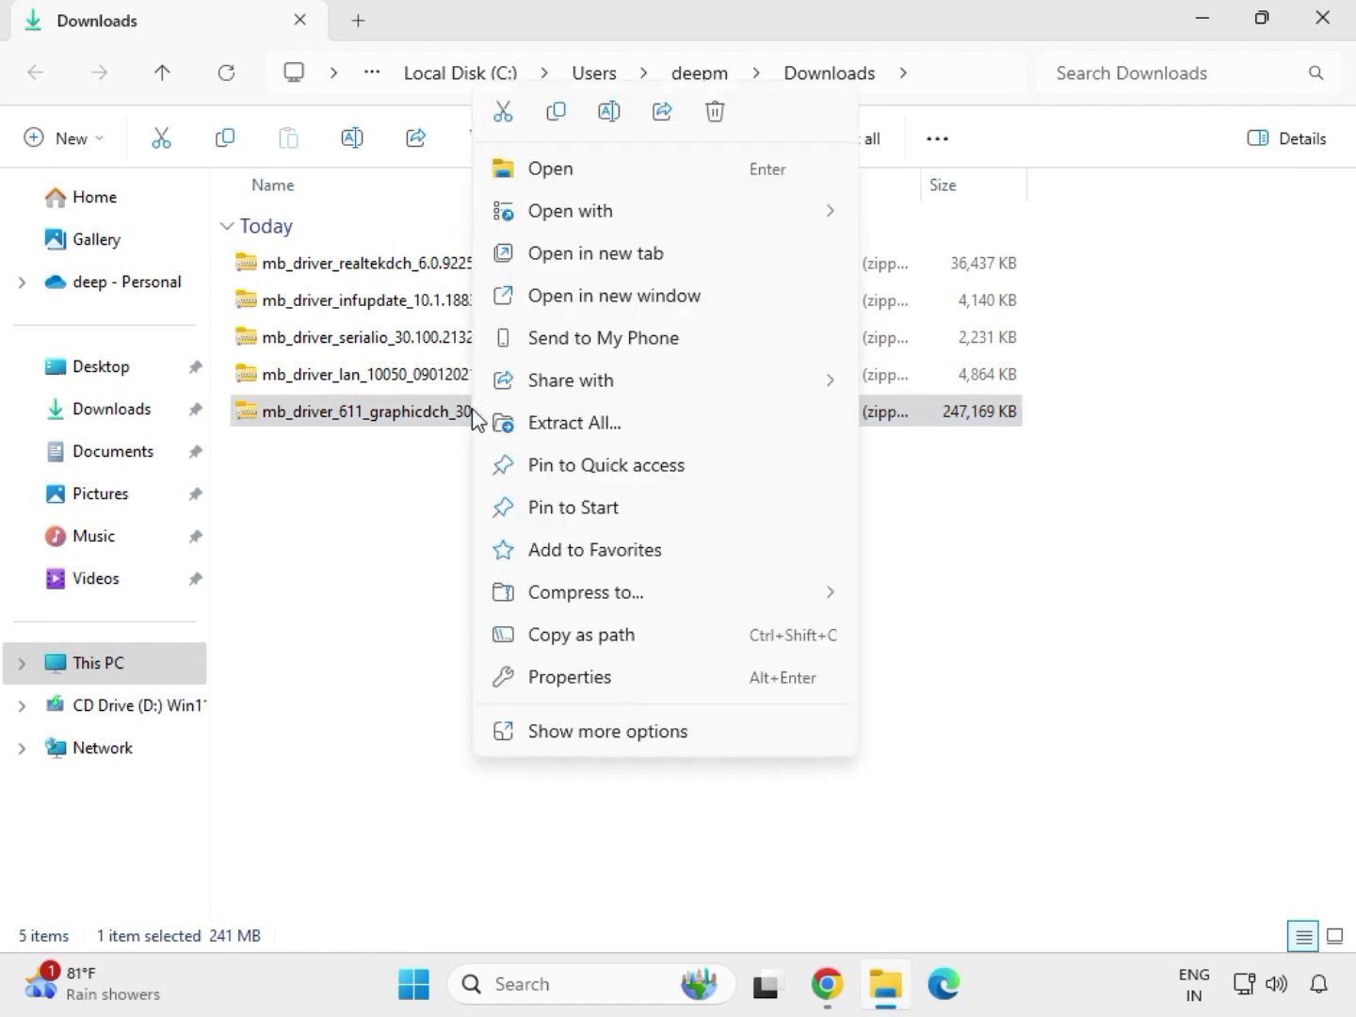
left_click(610, 733)
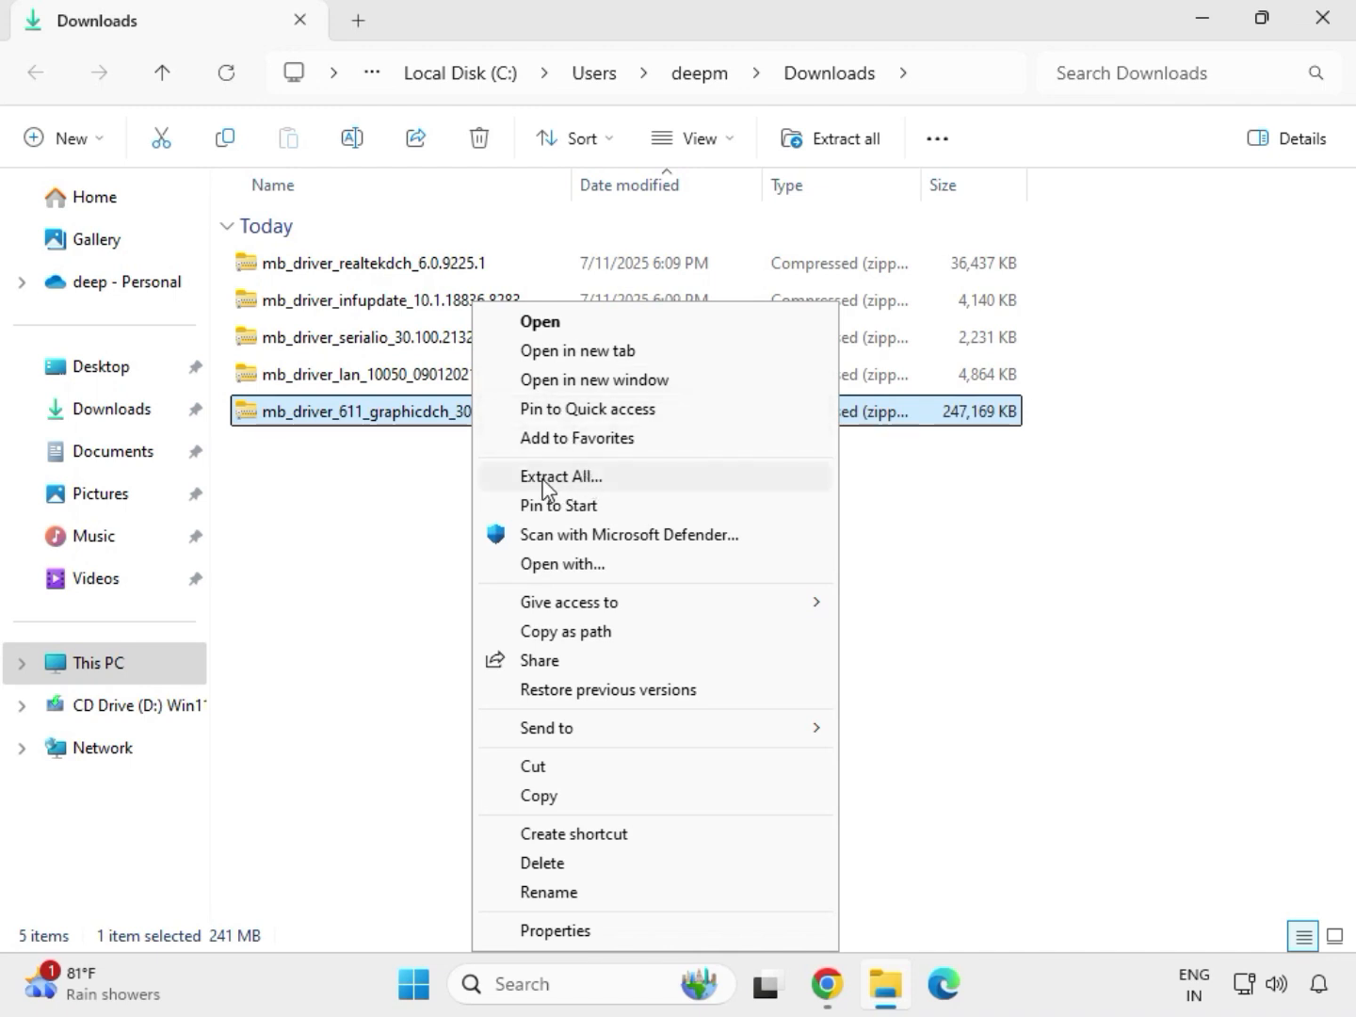
left_click(571, 479)
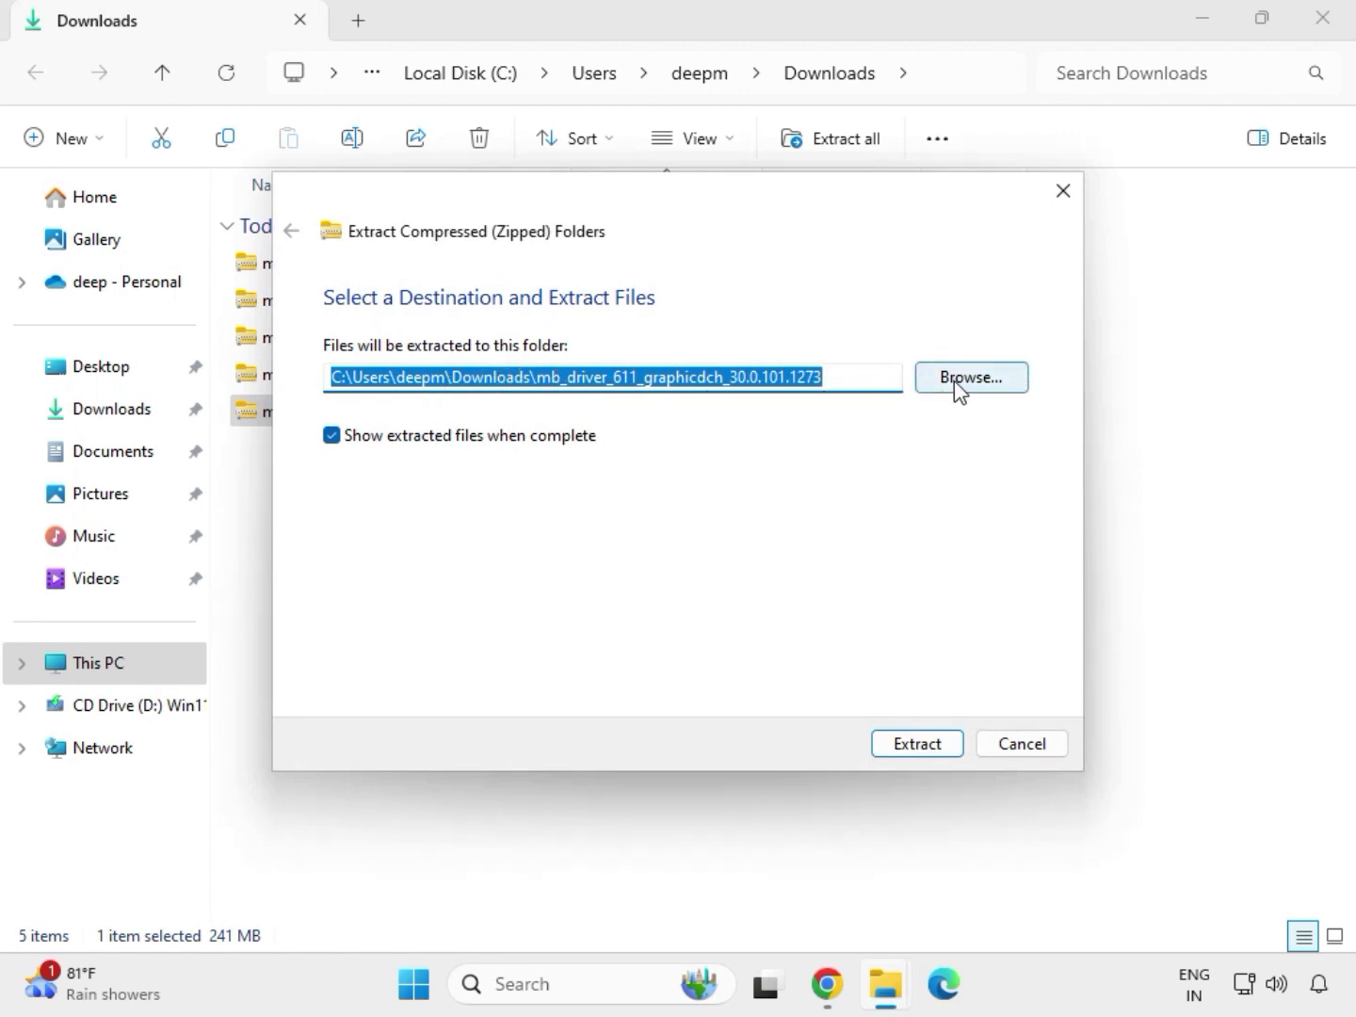
left_click(925, 744)
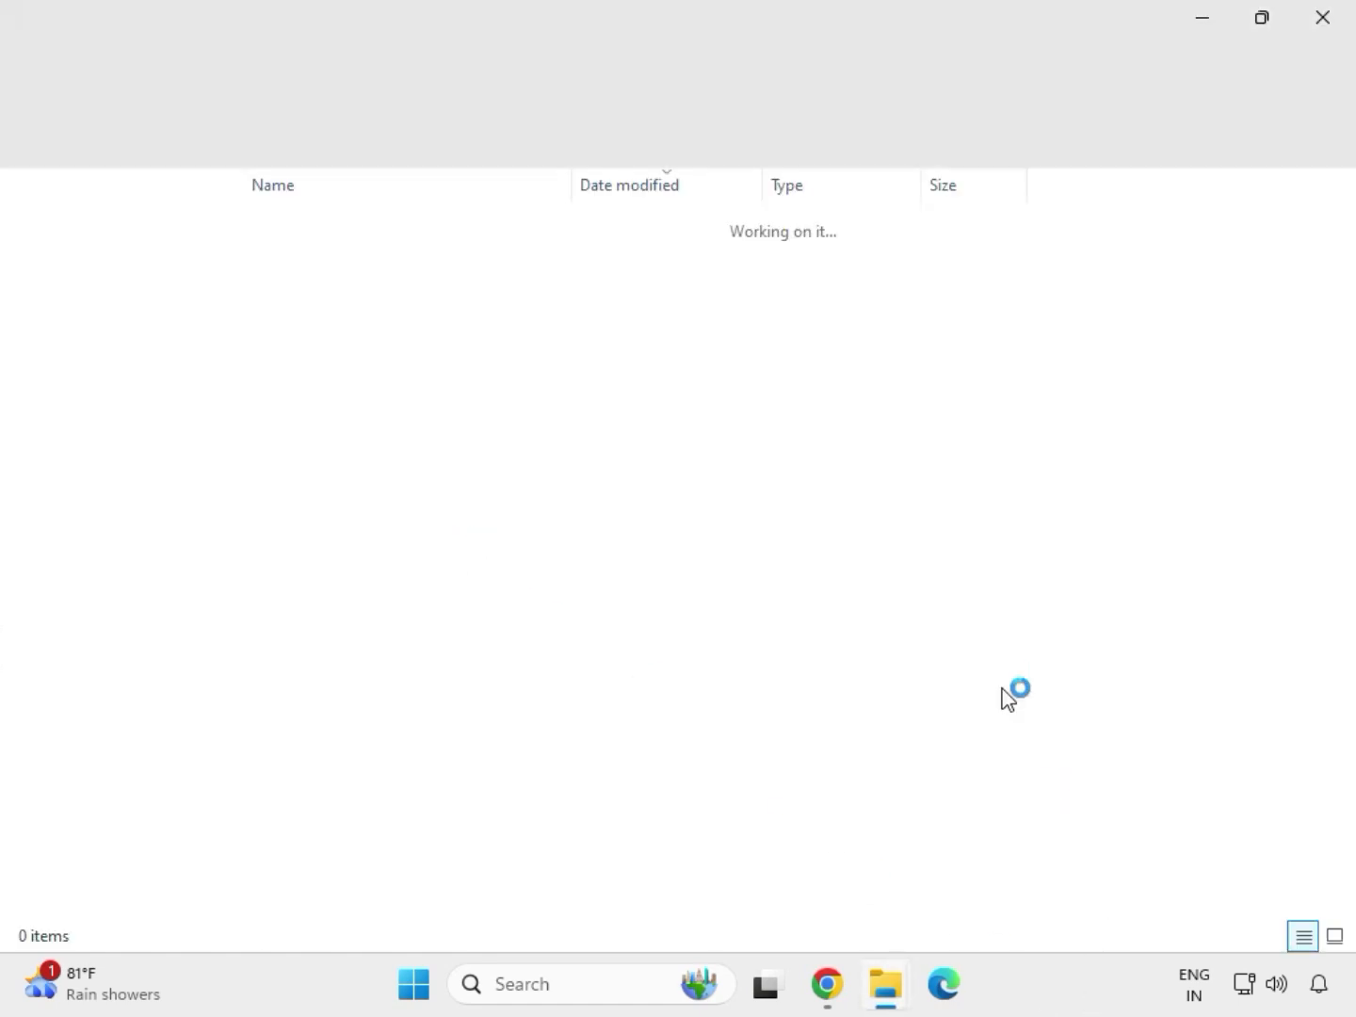
left_click(1322, 29)
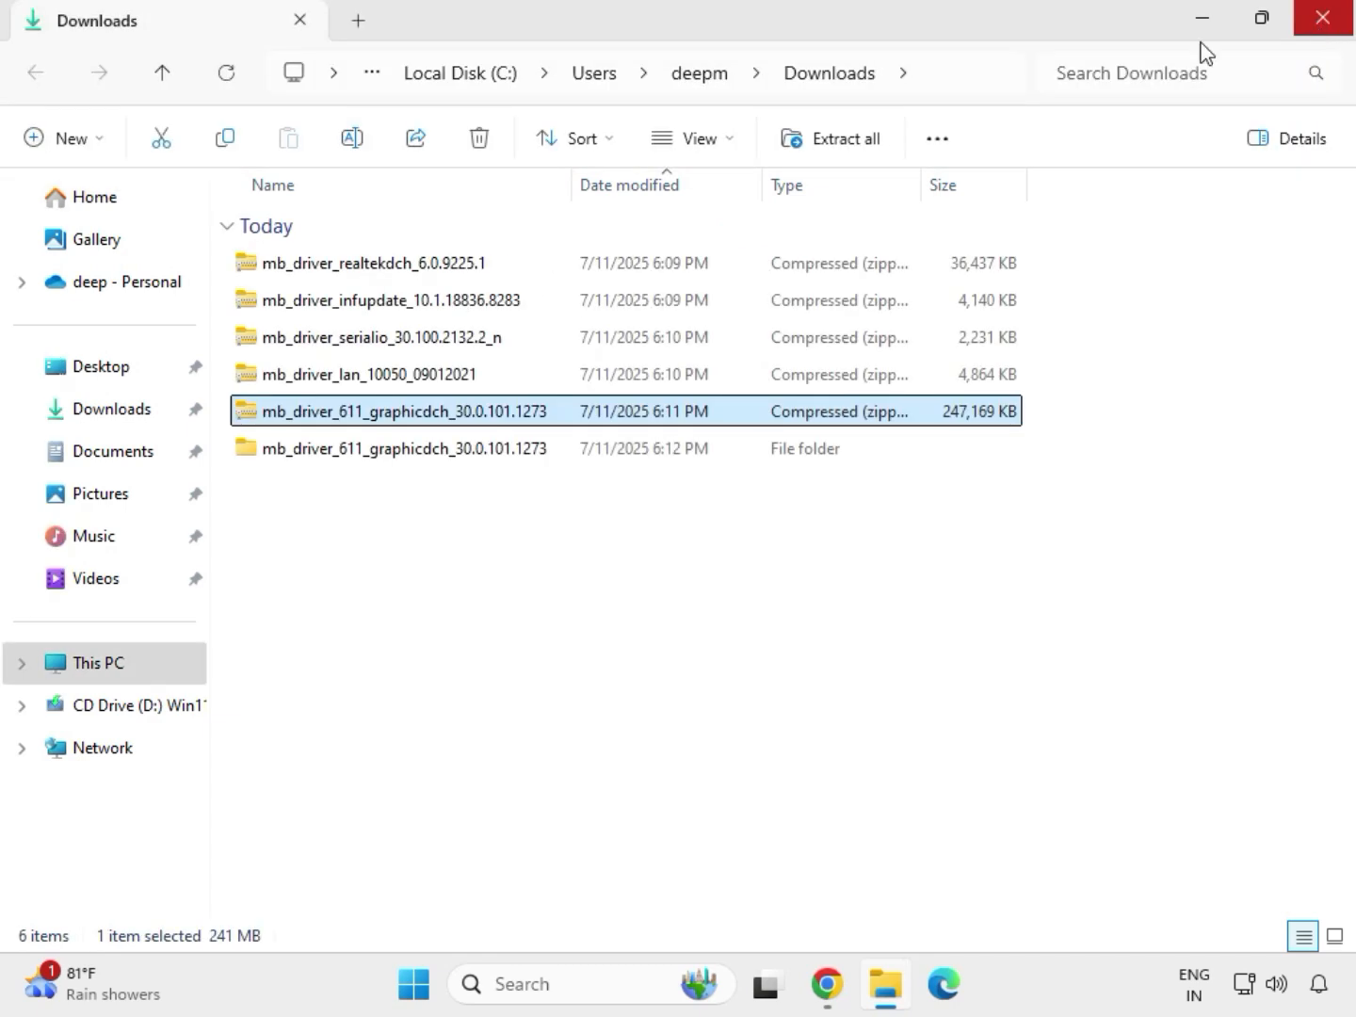
Extract the mb_driver_lan_10050_09012021 archive to a same-named folder in Downloads and close the extracted folder's window
left_click(342, 380)
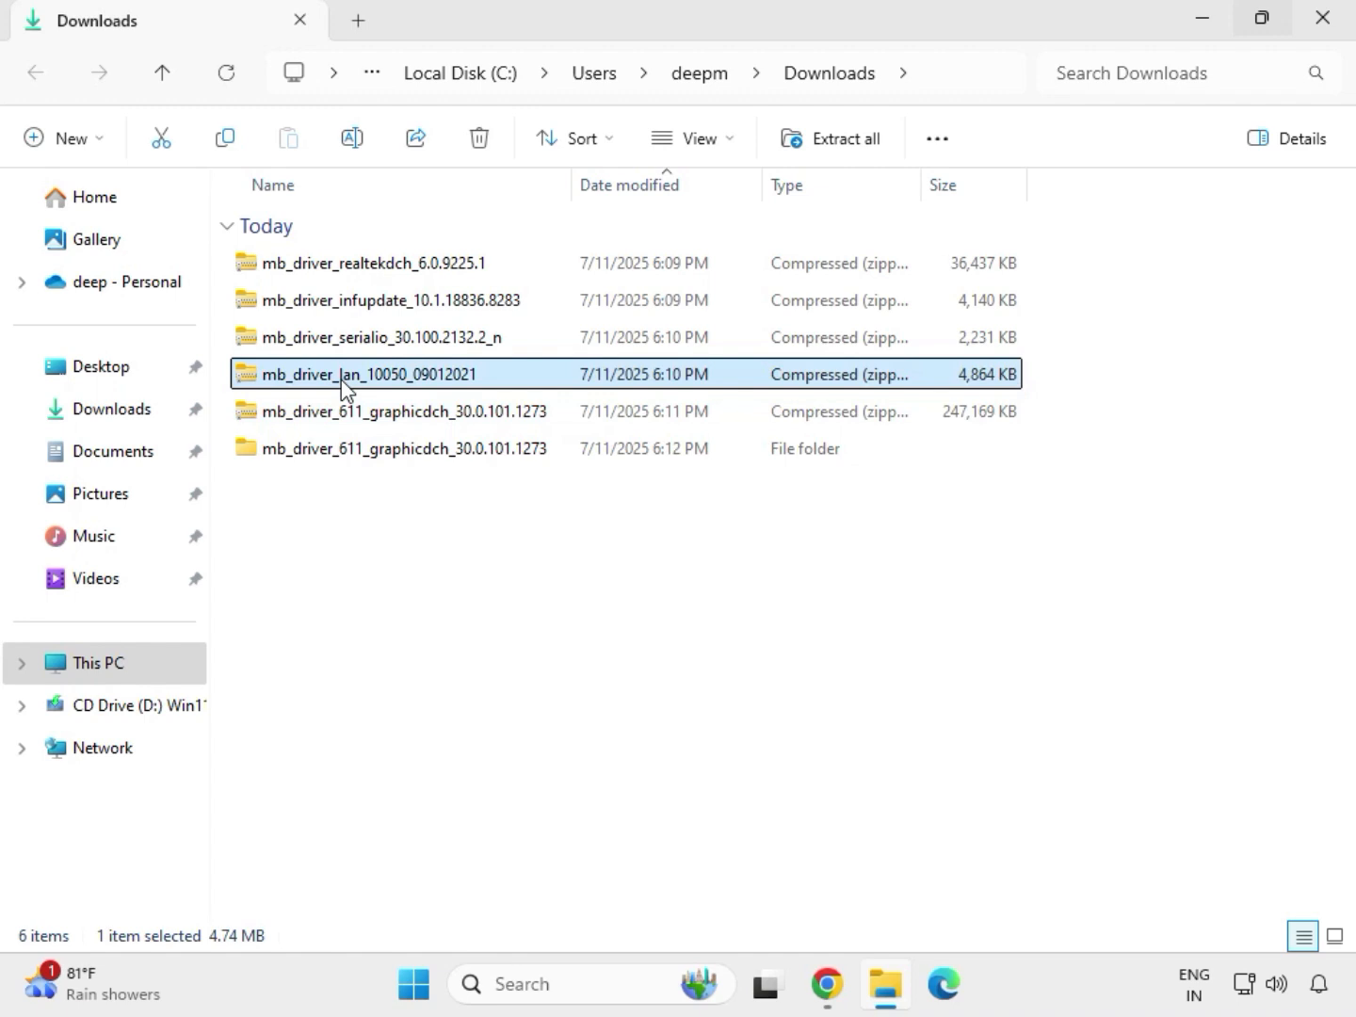
right_click(342, 379)
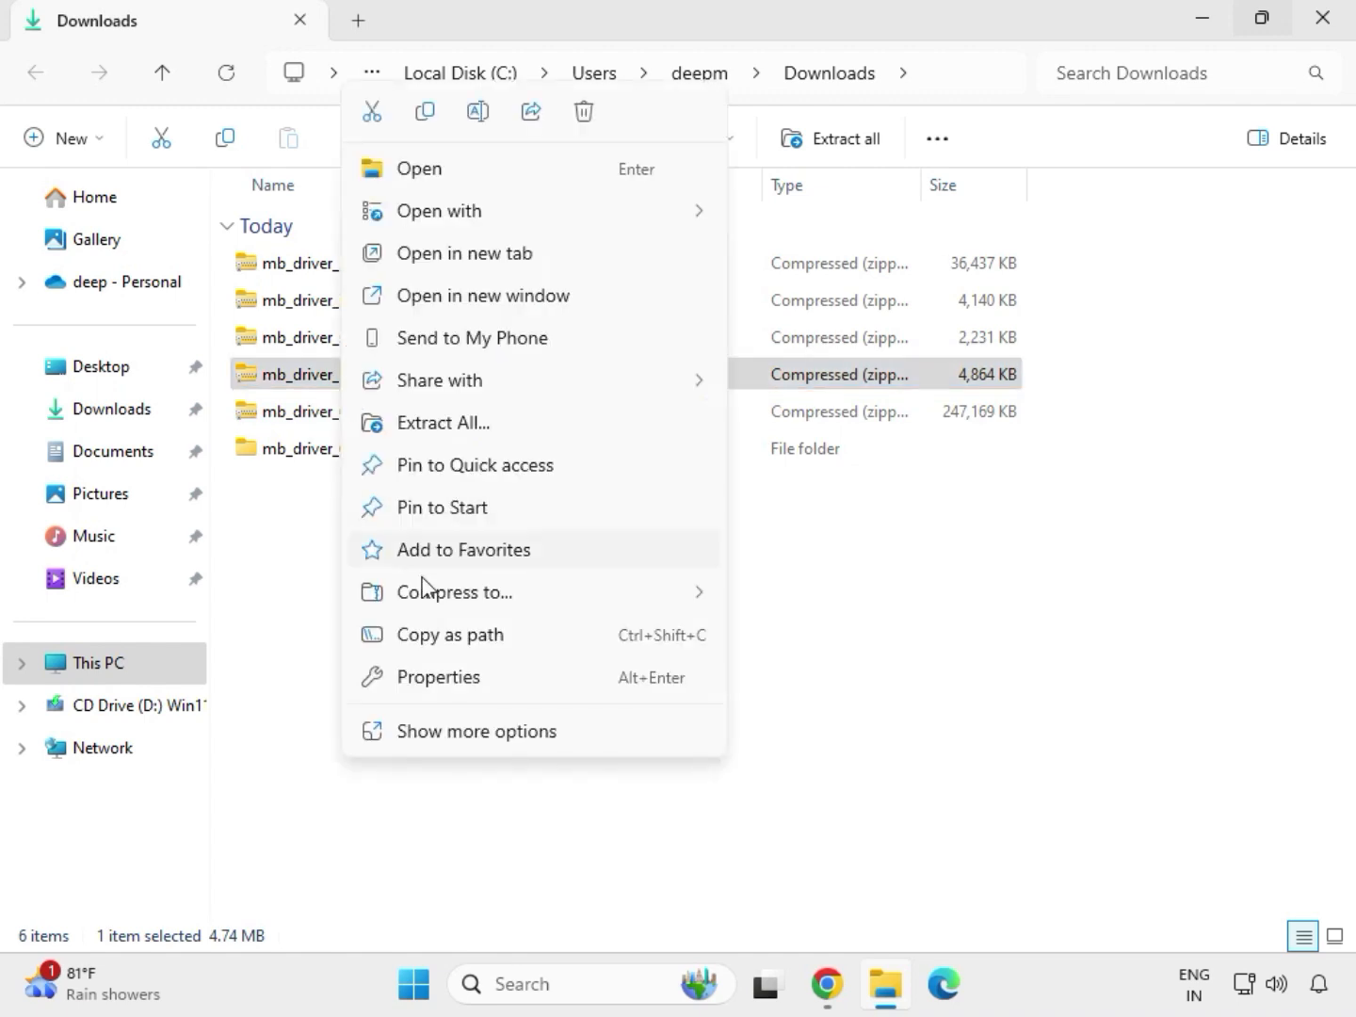
left_click(450, 742)
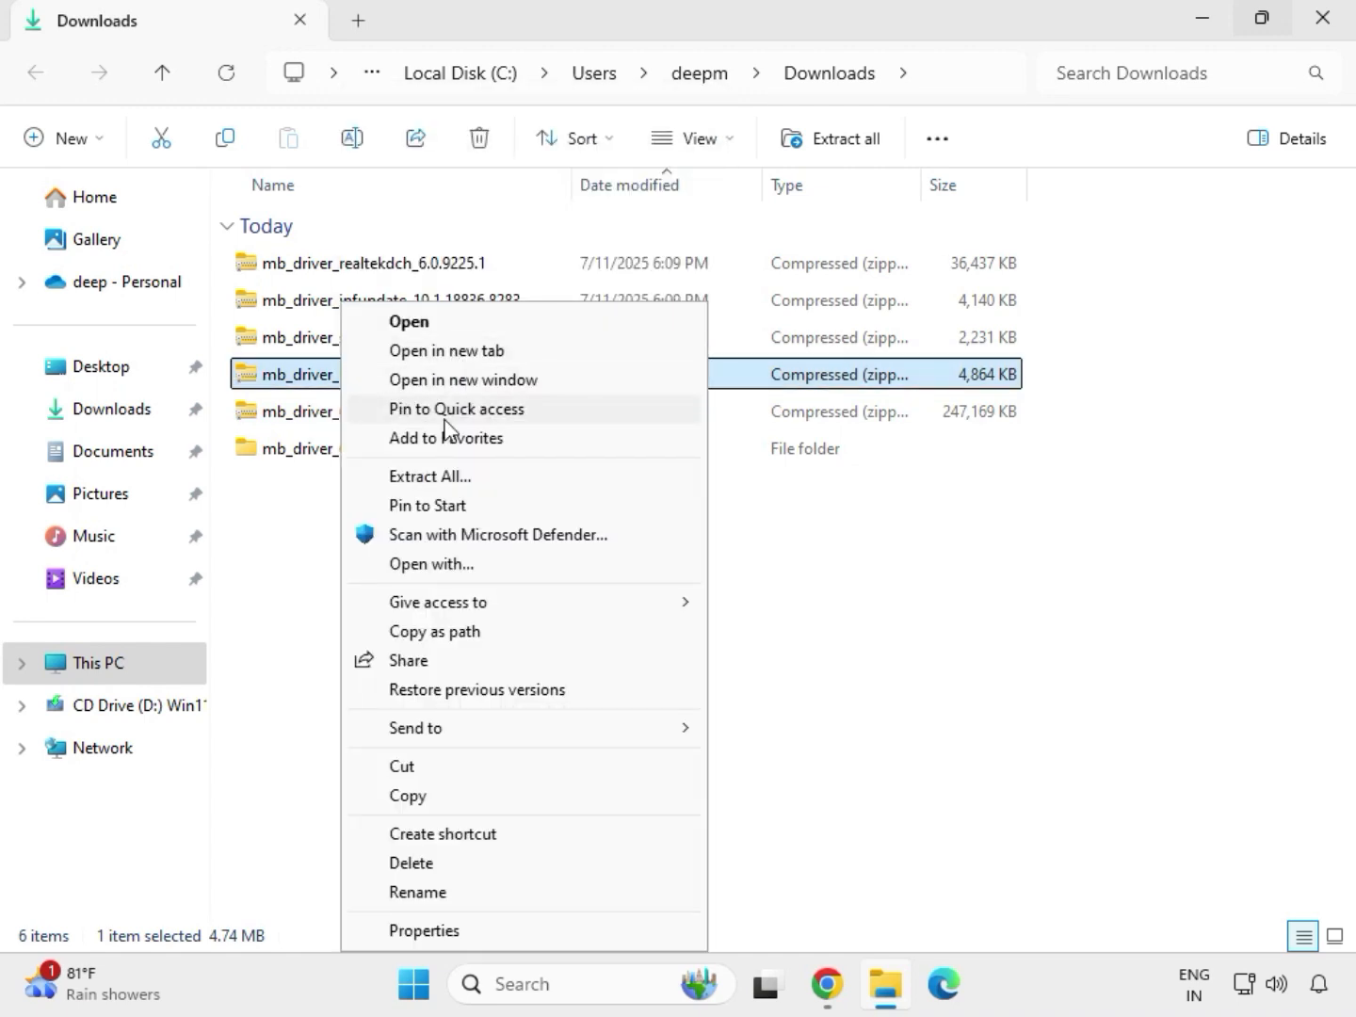
left_click(428, 478)
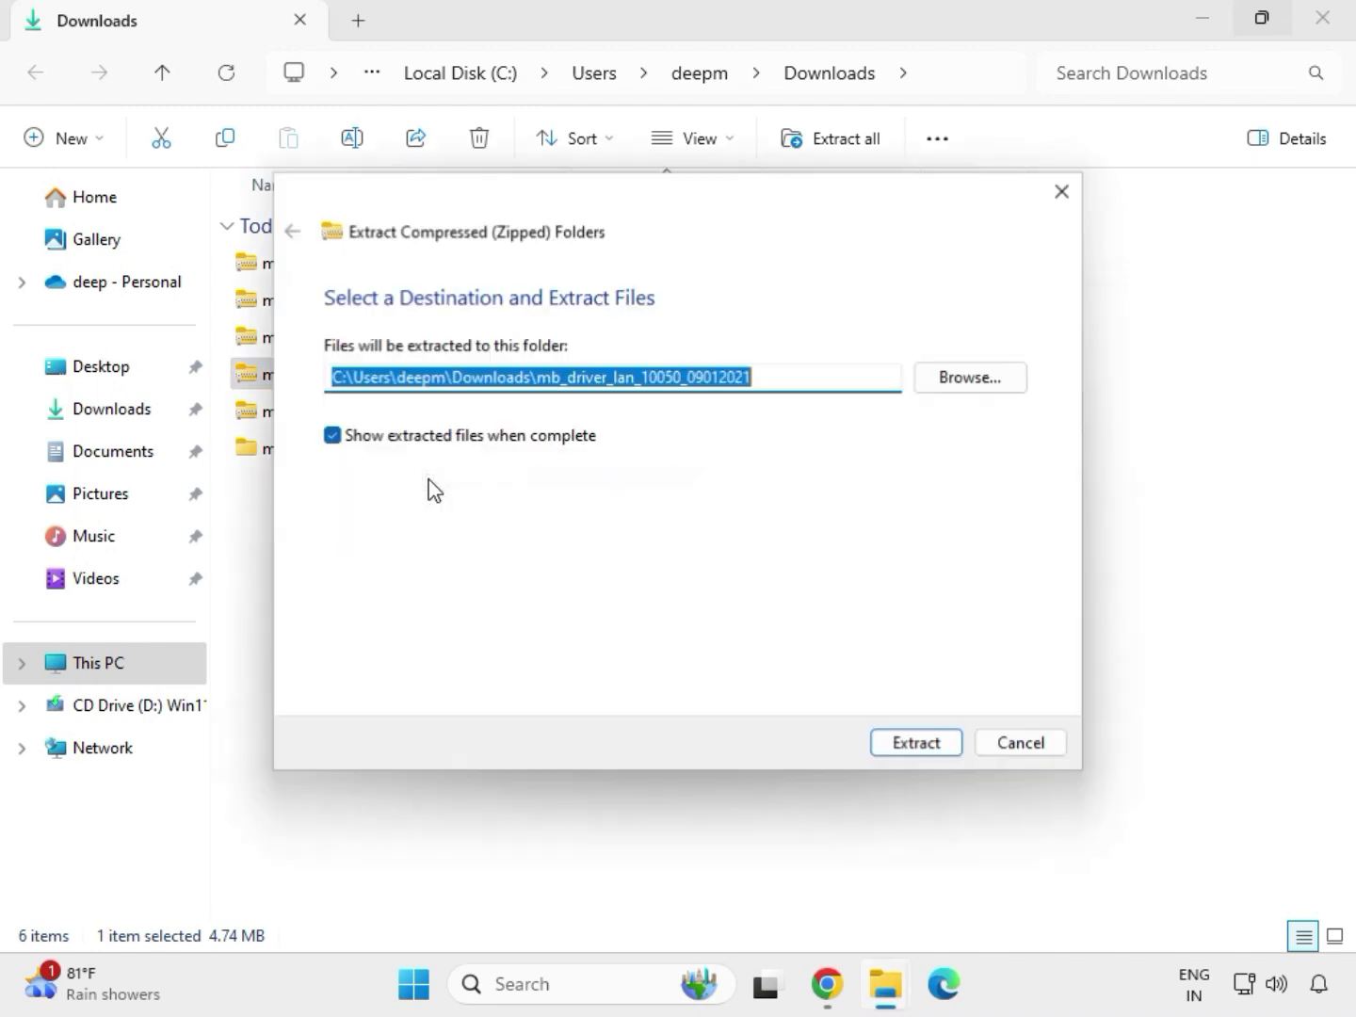
left_click(908, 745)
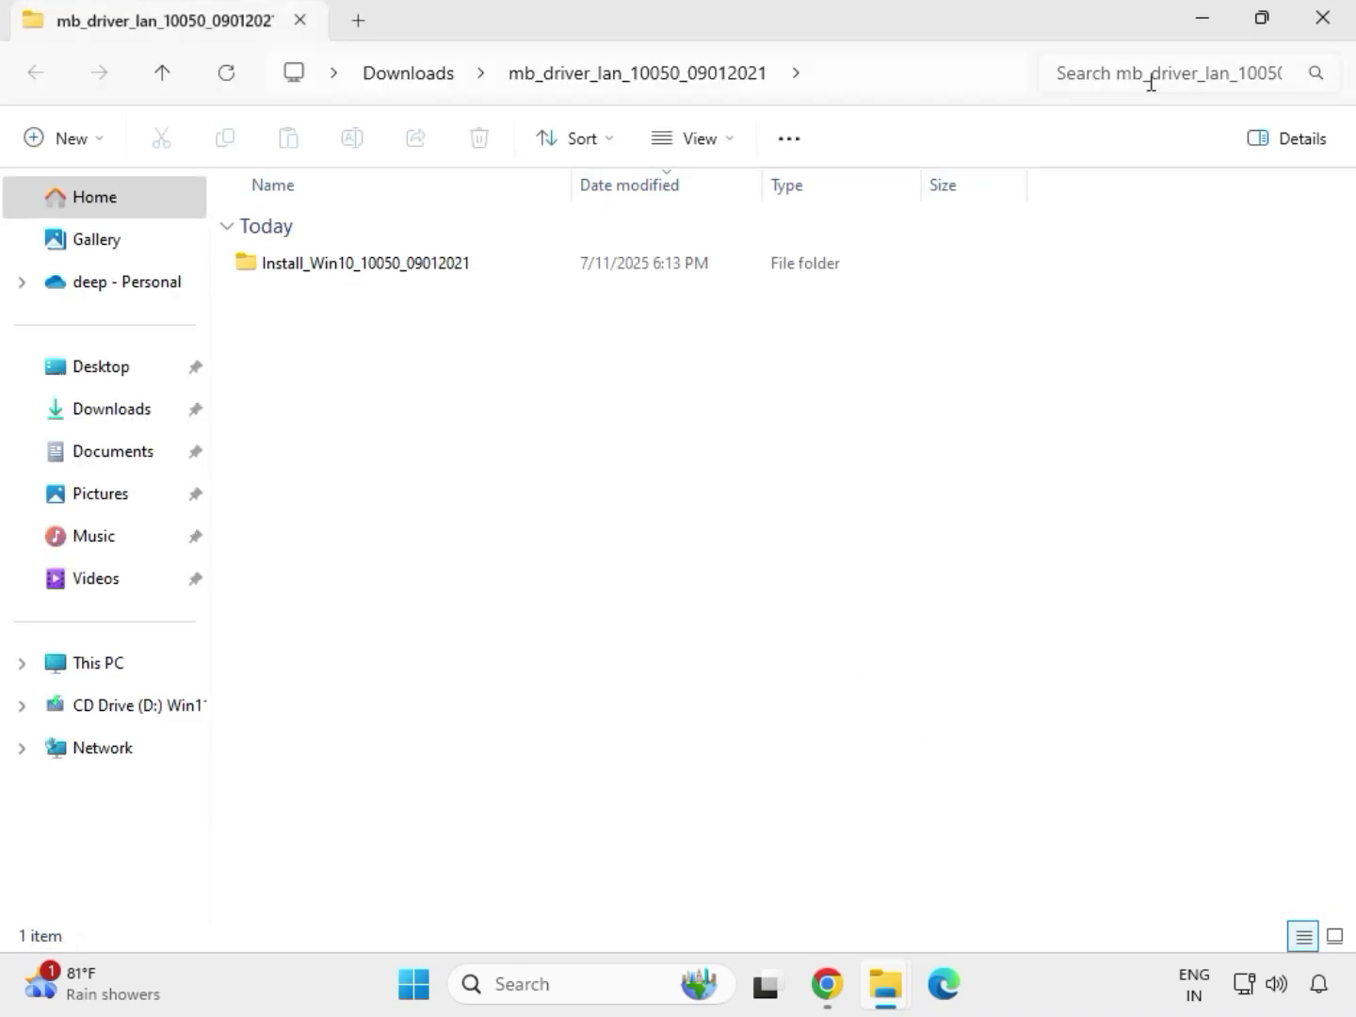
left_click(1330, 30)
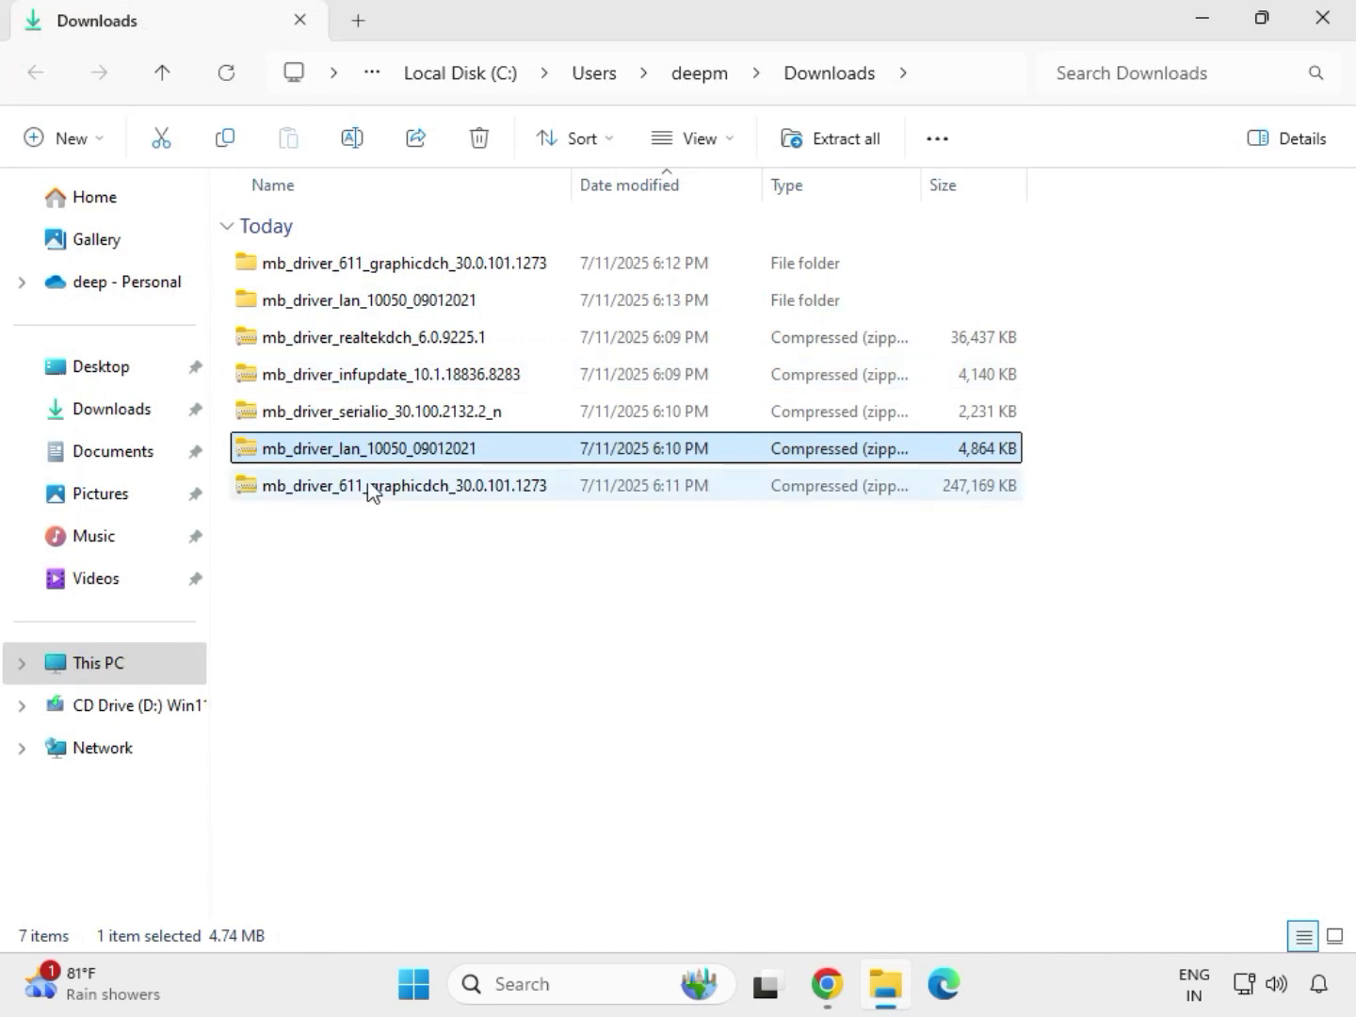
Extract the mb_driver_serialio_30.100.2132.2_n archive to a same-named folder in Downloads and close the extracted folder's window
left_click(340, 425)
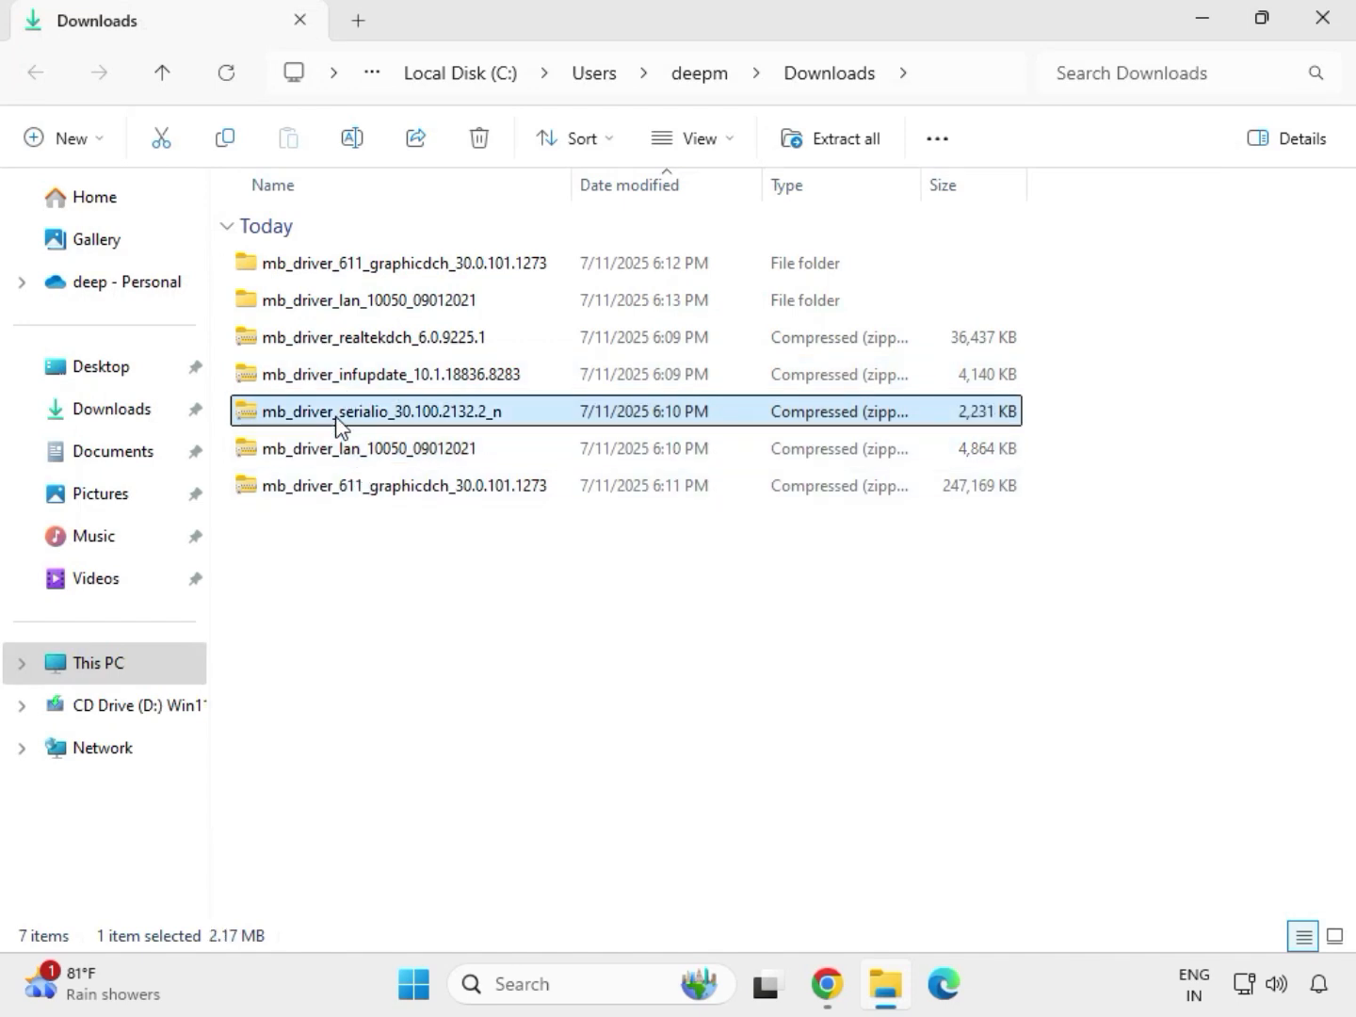
right_click(341, 424)
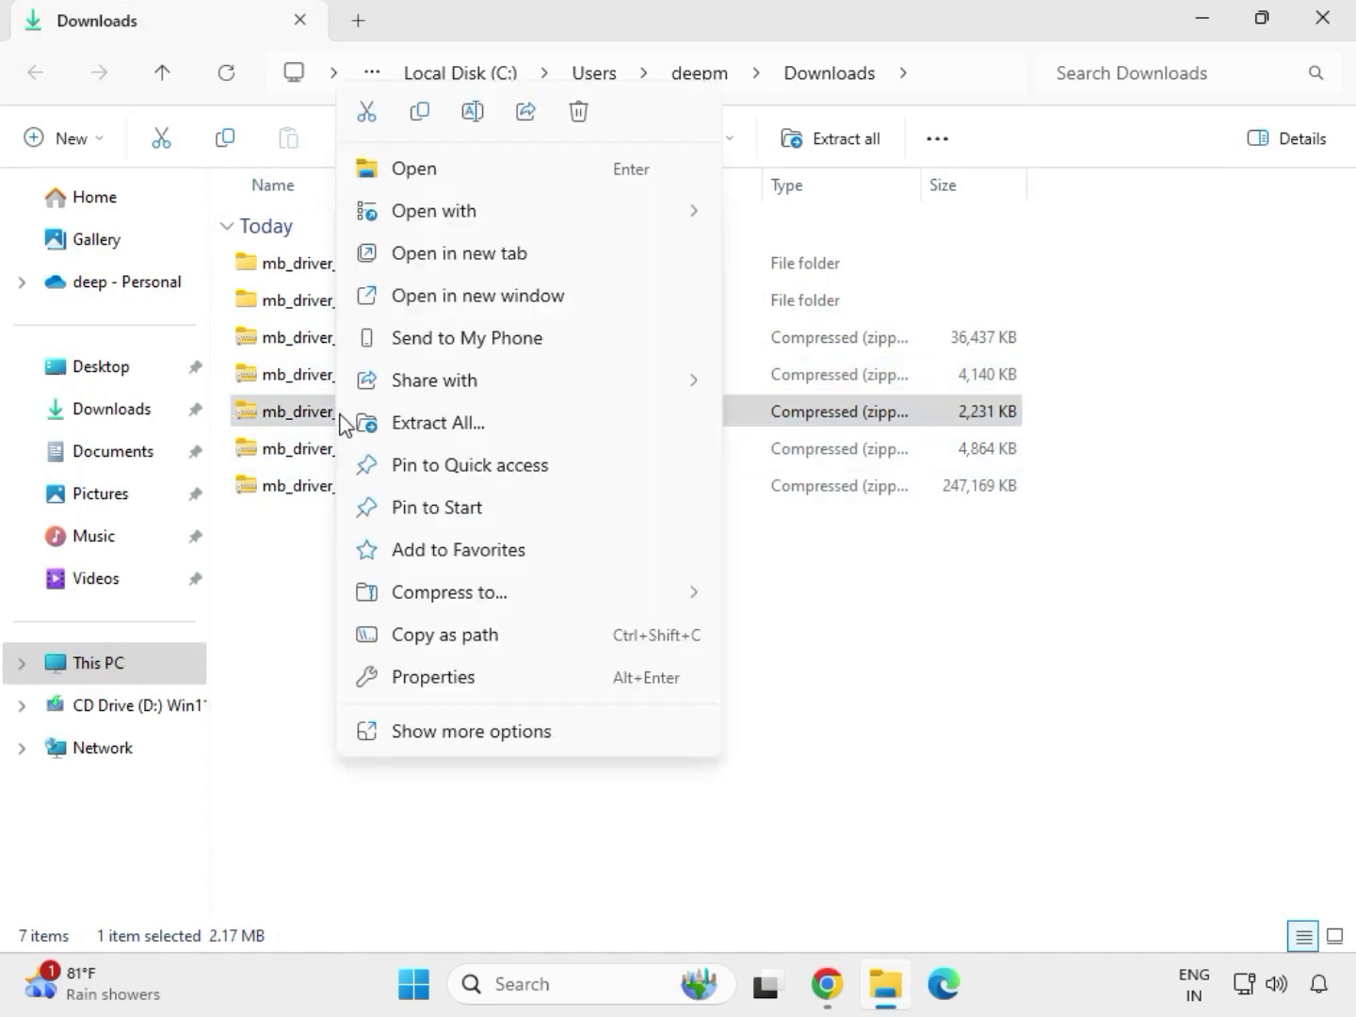
left_click(415, 420)
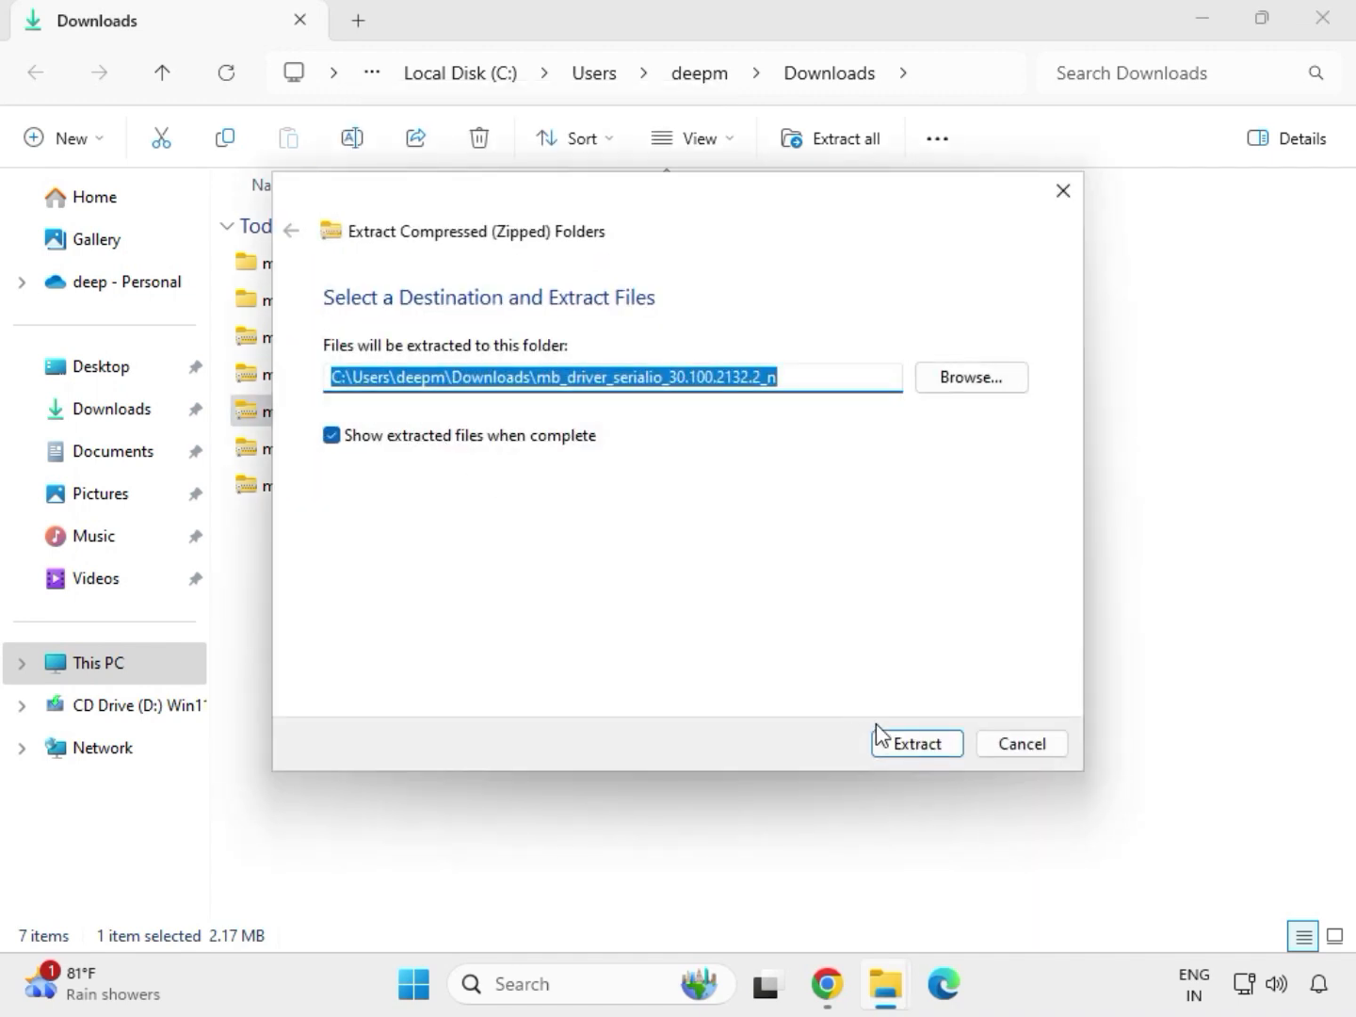
left_click(904, 741)
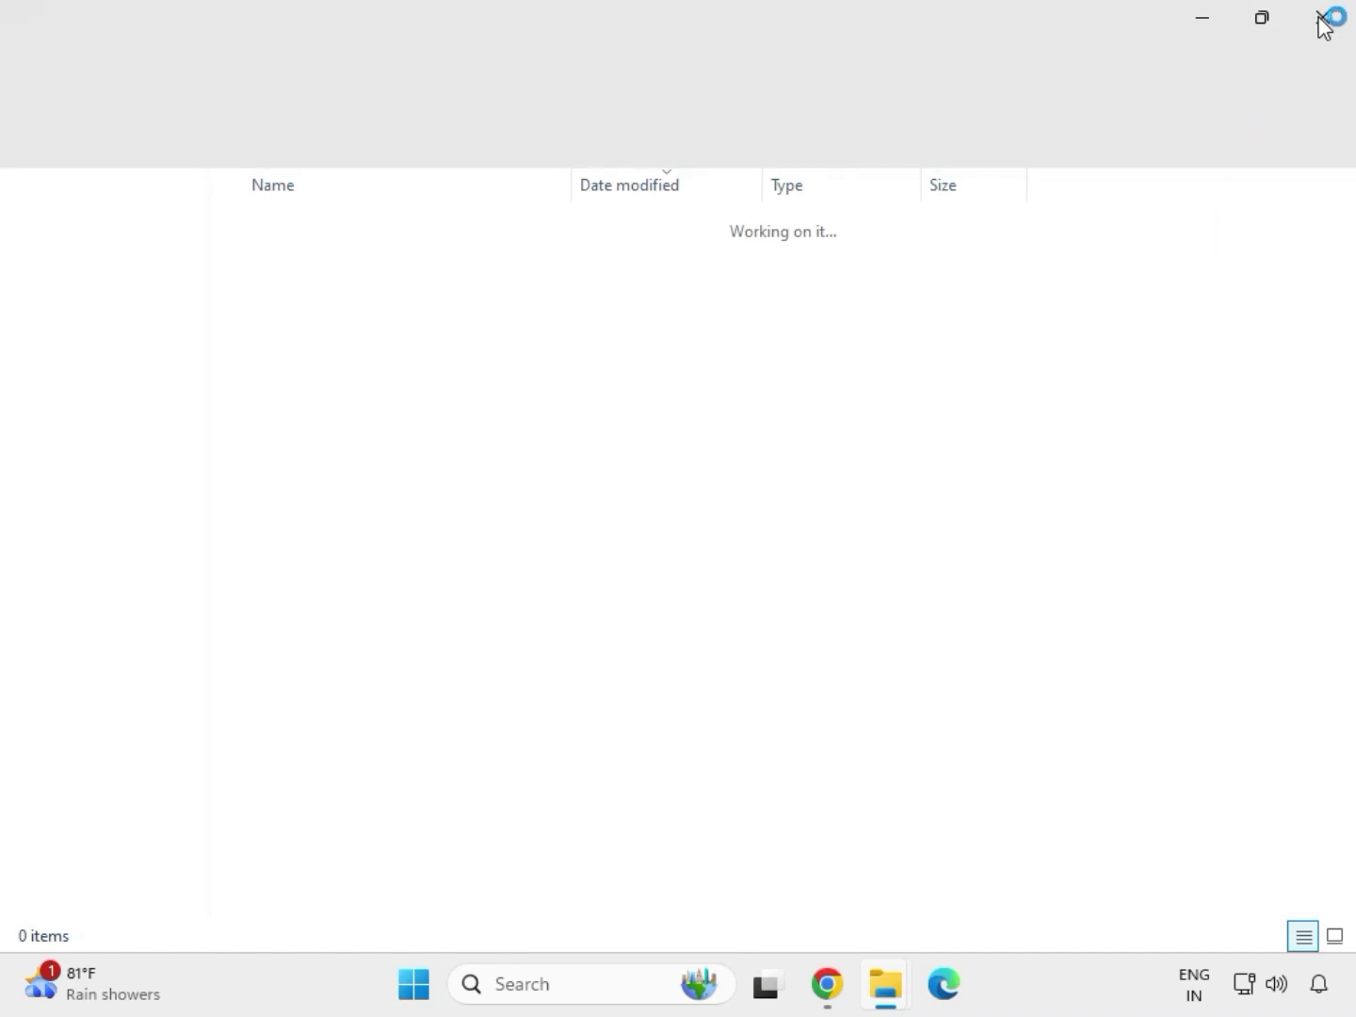
left_click(1322, 20)
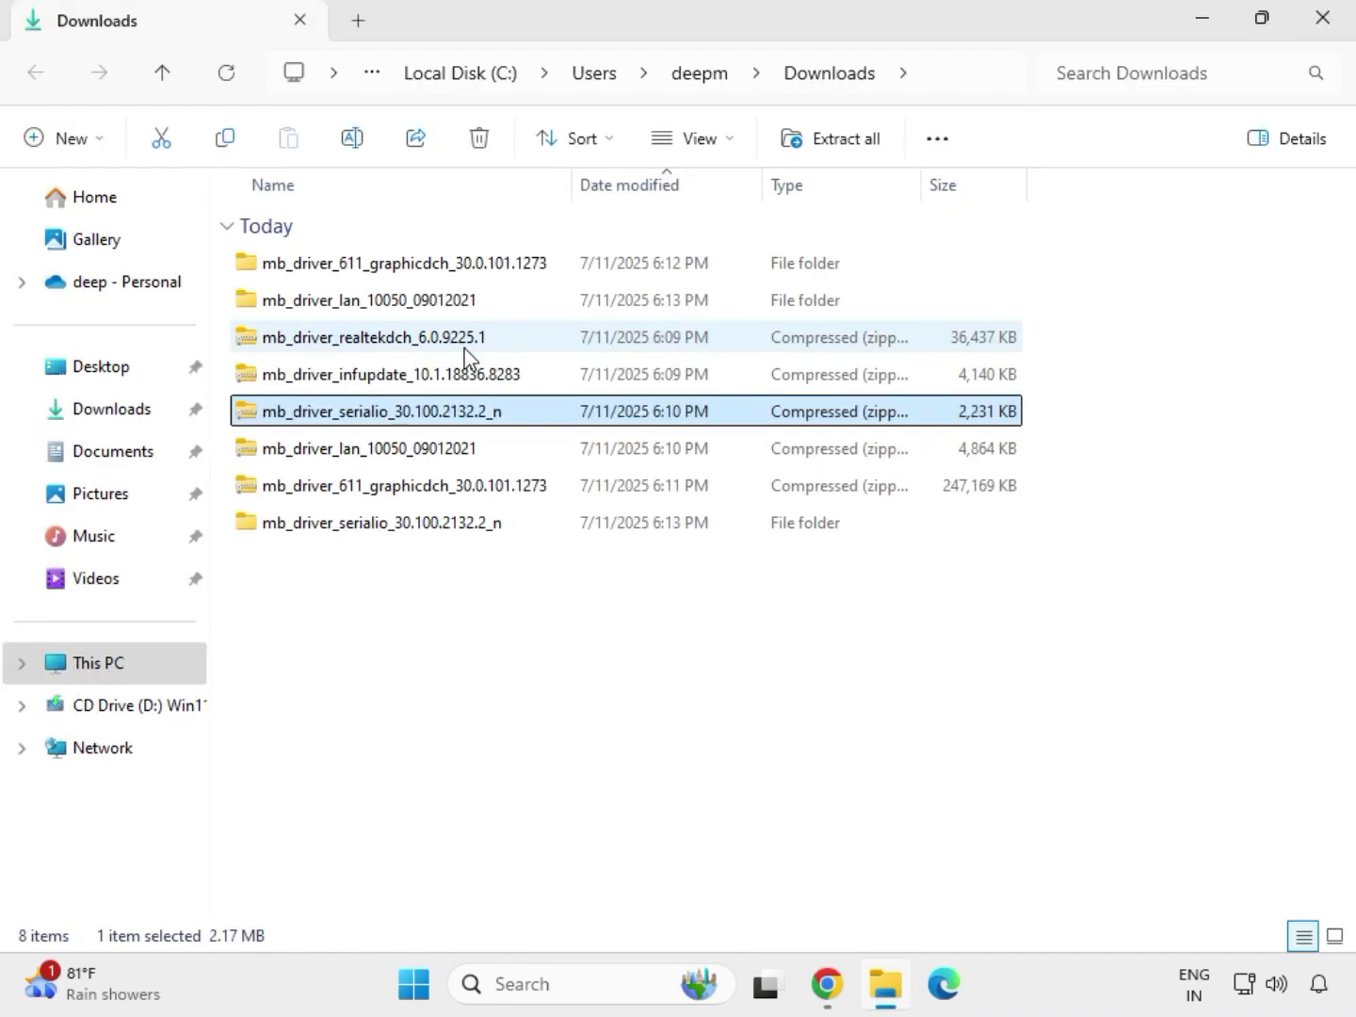
Extract the mb_driver_infupdate_10.1.18836.8283 archive to a same-named folder in Downloads and close the extracted folder's window
left_click(351, 379)
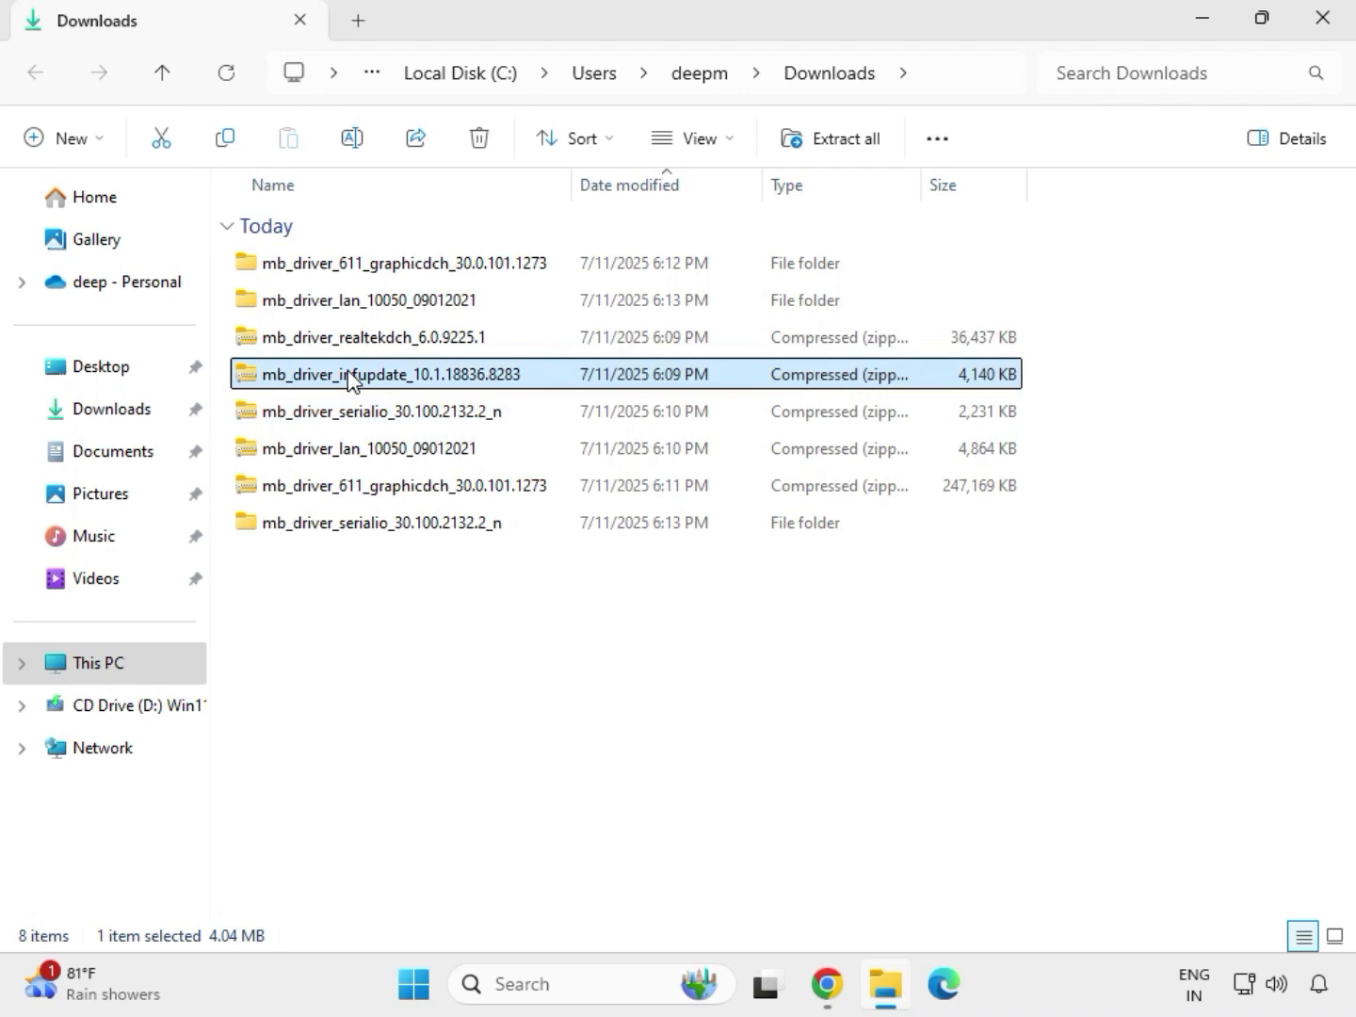
right_click(351, 378)
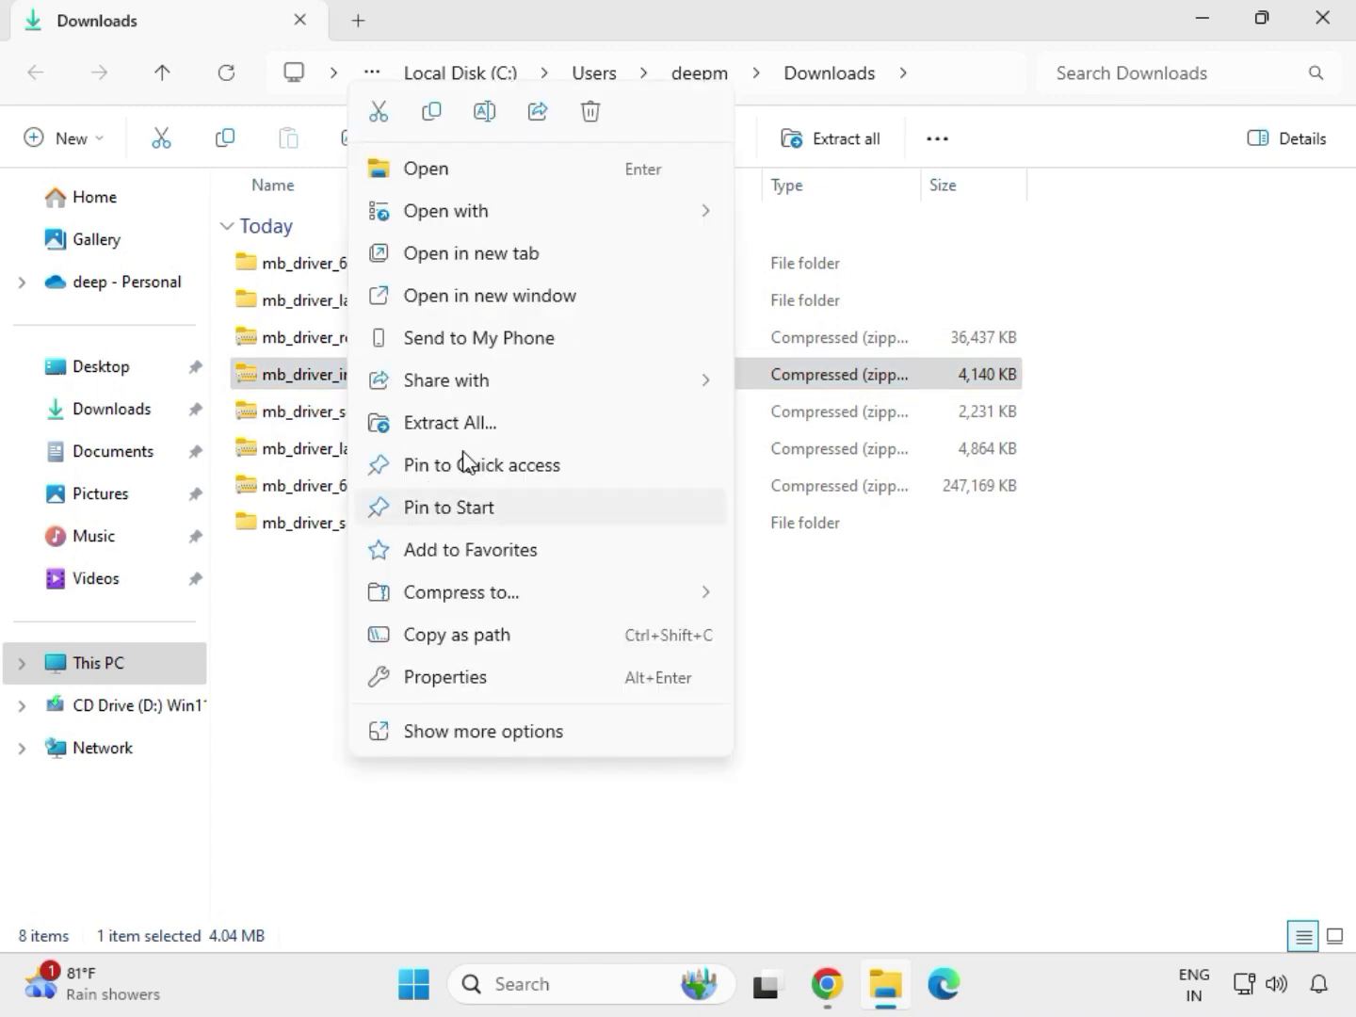
left_click(477, 422)
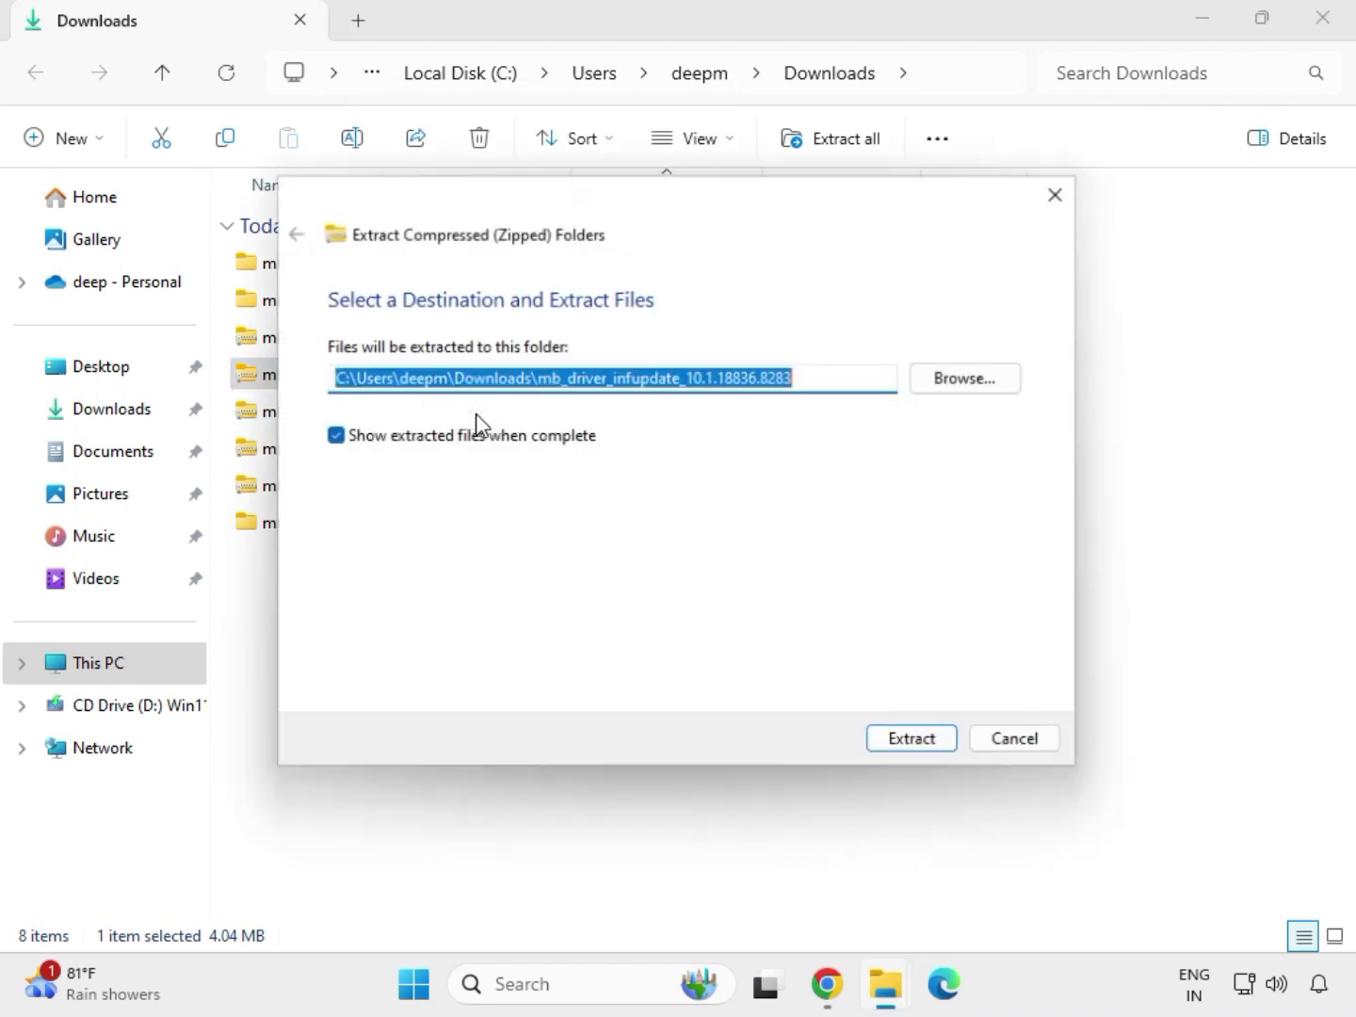
left_click(906, 750)
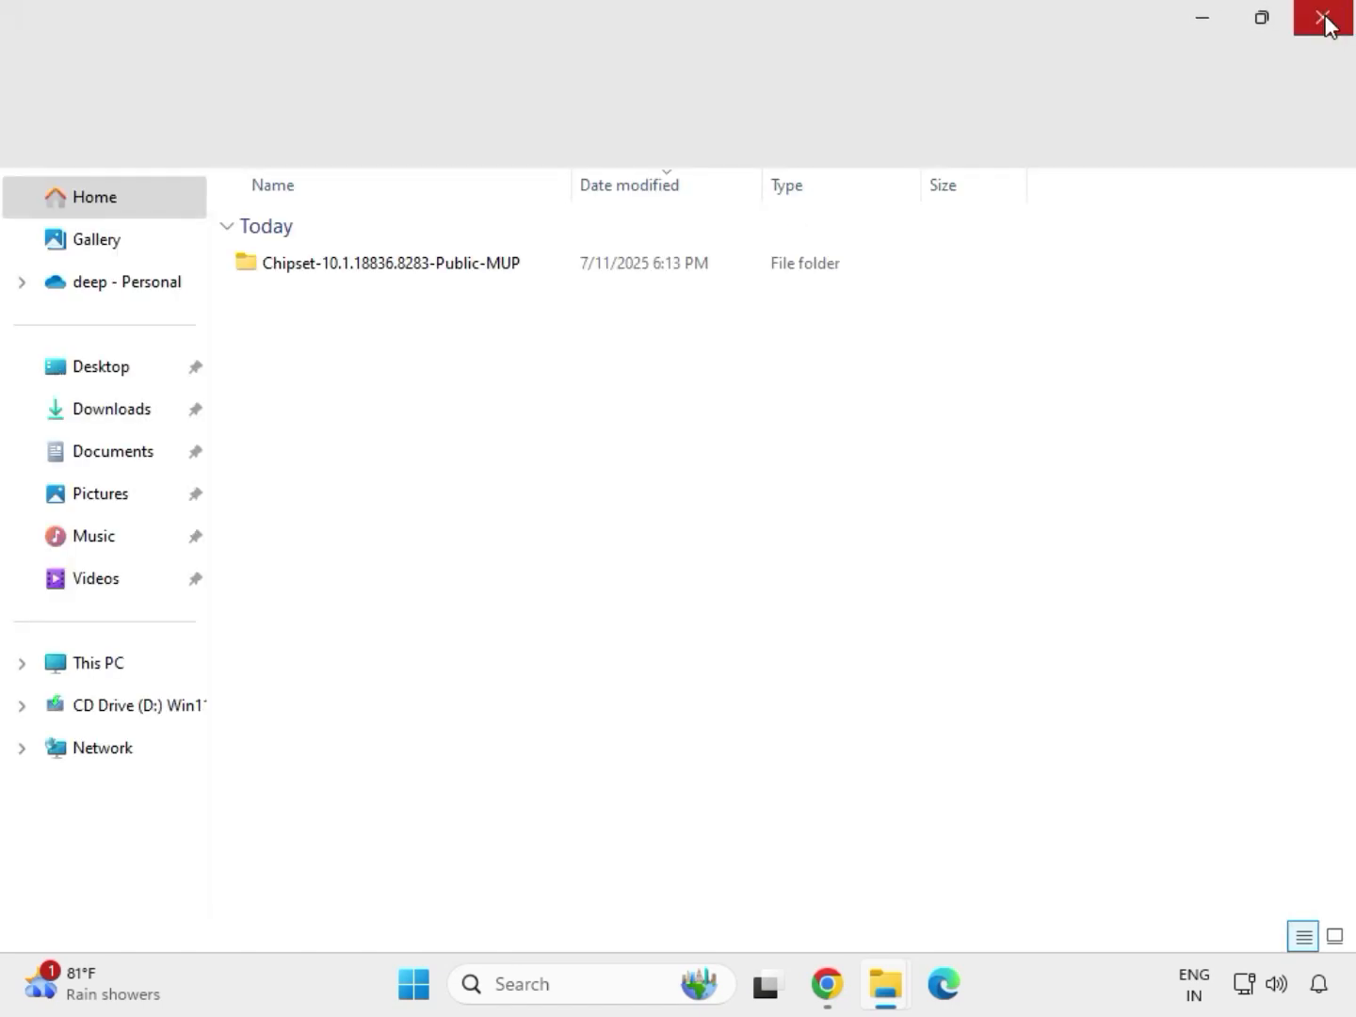
left_click(1326, 26)
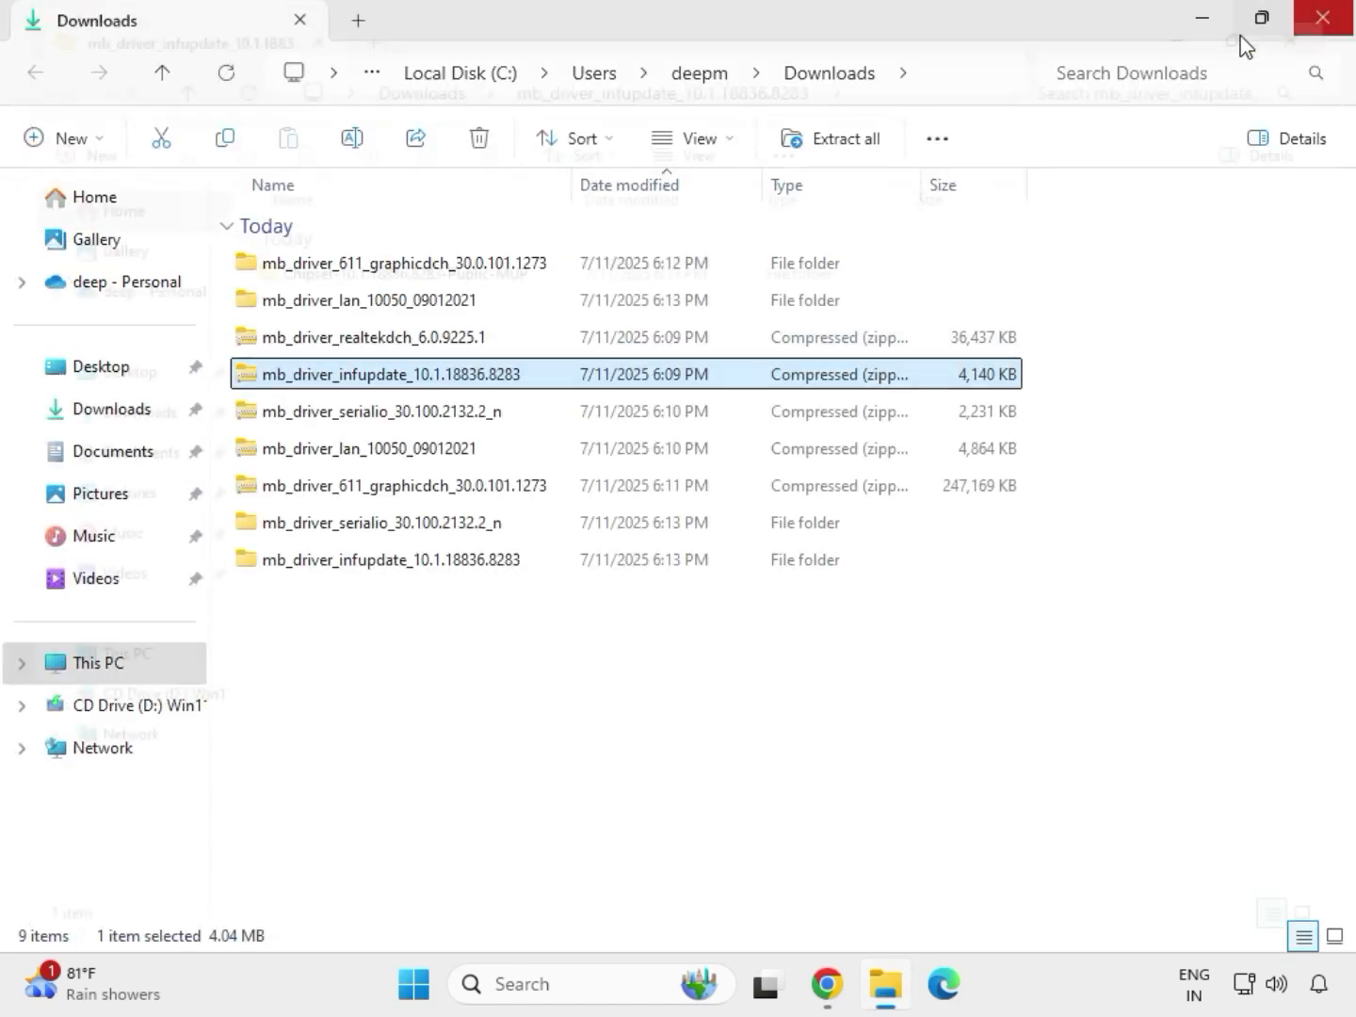
Extract the mb_driver_realtekdch_6.0.9225.1 archive to a same-named folder in Downloads and close the extracted folder's window
left_click(365, 341)
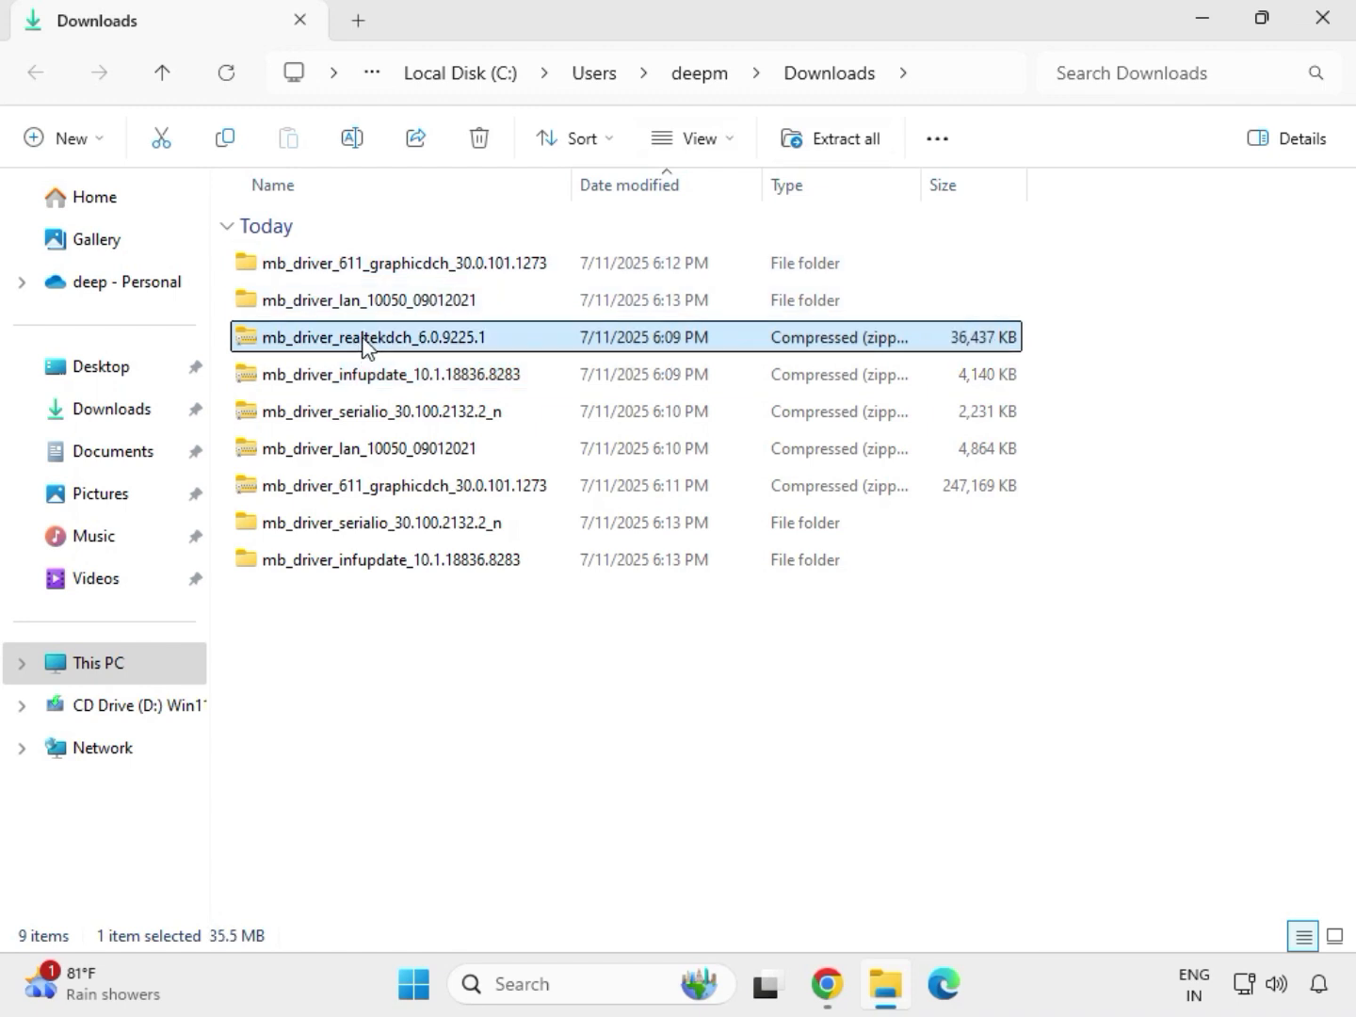
right_click(364, 341)
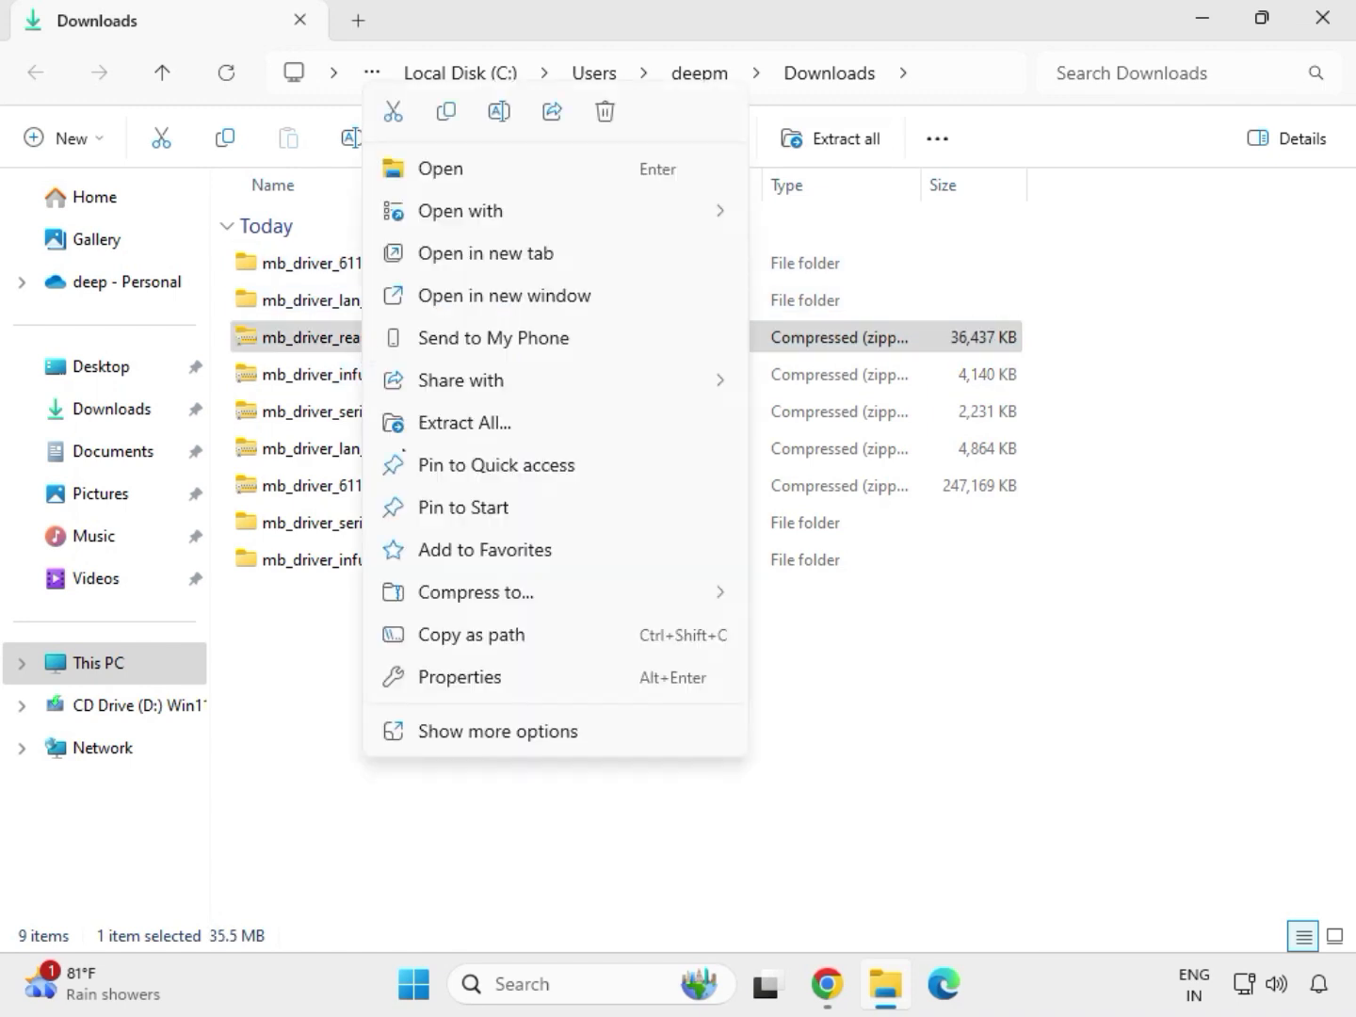
left_click(447, 428)
left_click(887, 743)
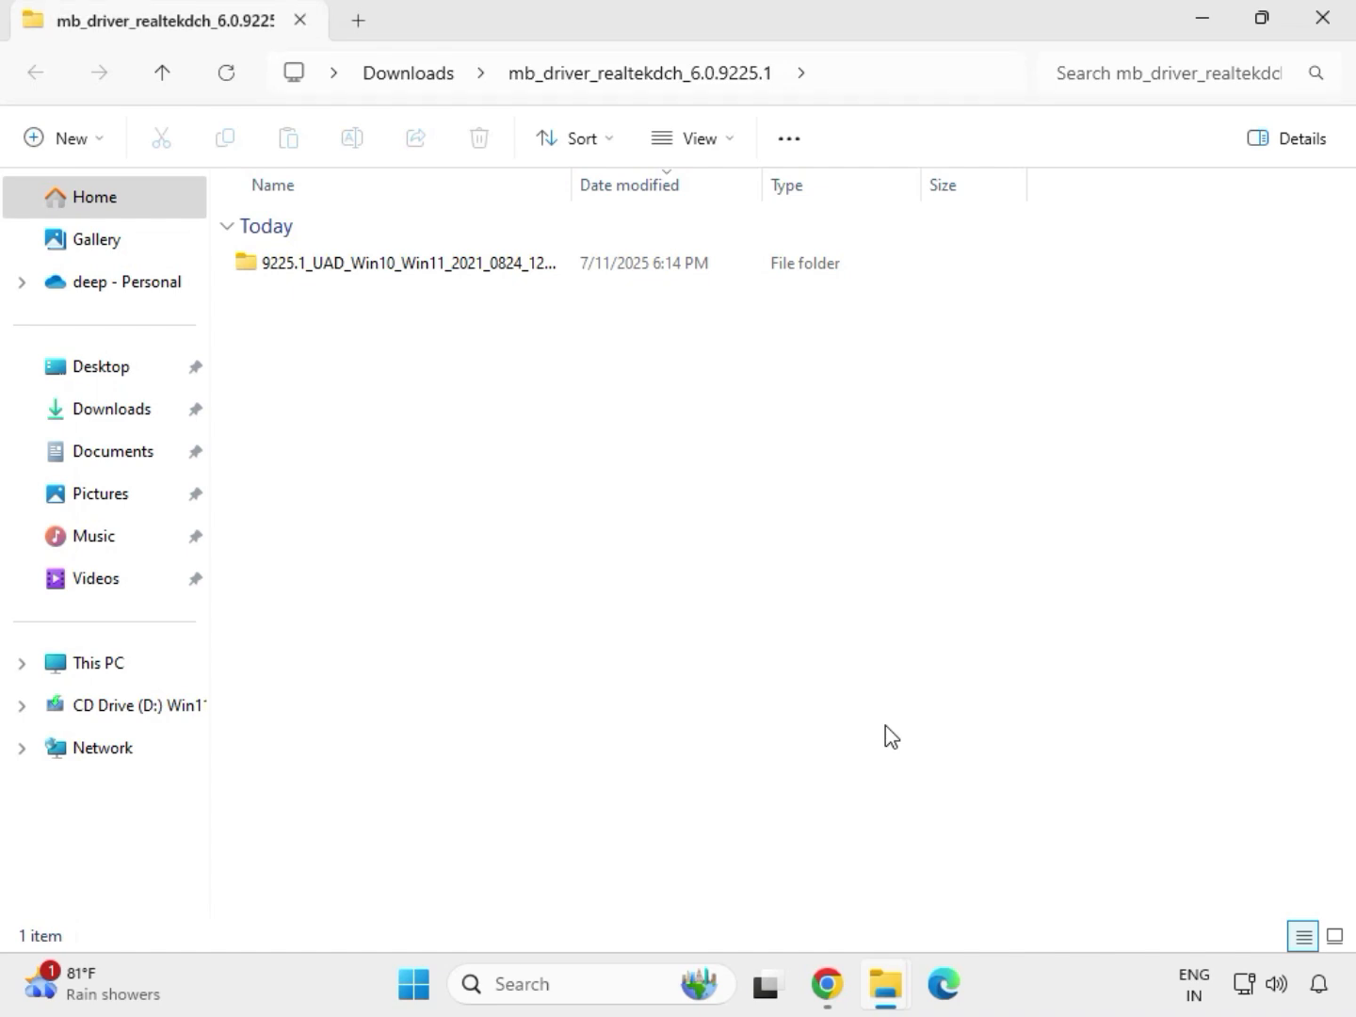
left_click(1327, 29)
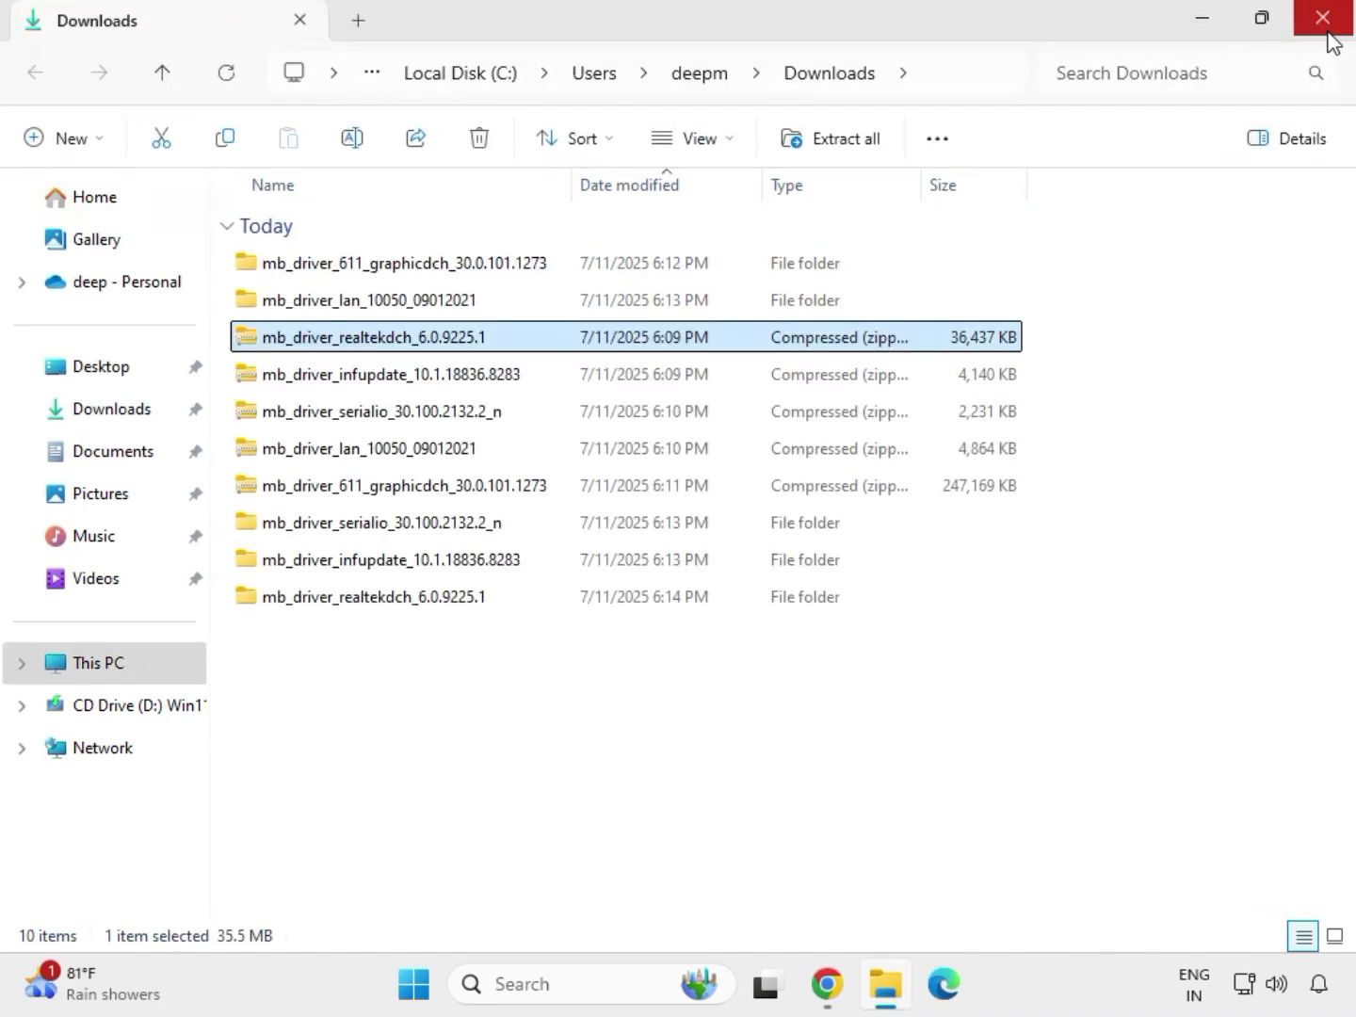
Clear the selection and refresh the Downloads folder's file list
left_click(640, 754)
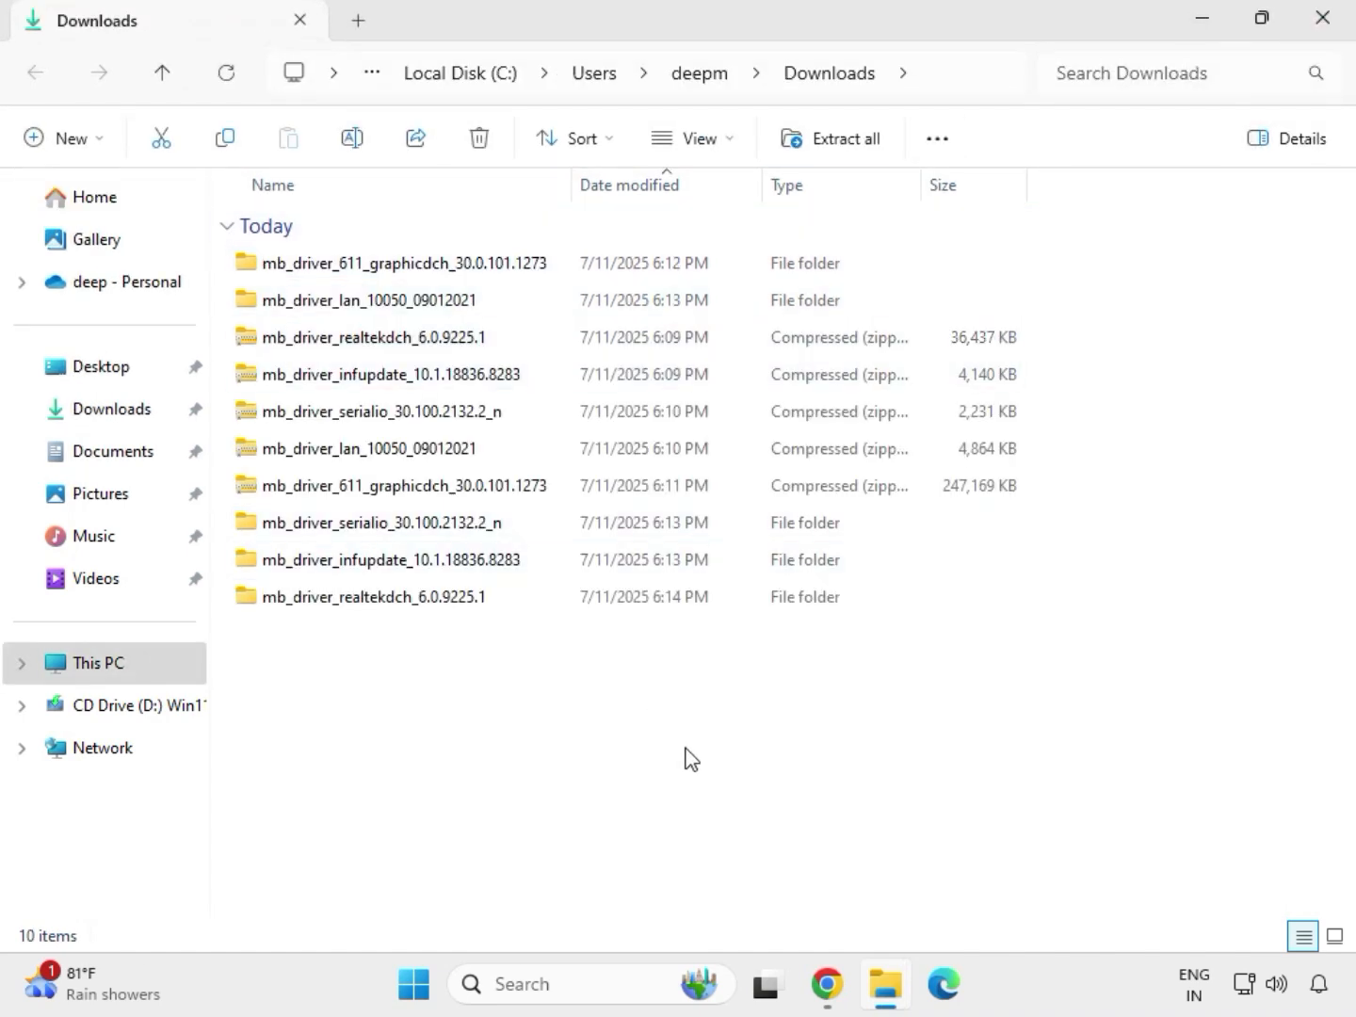
right_click(568, 696)
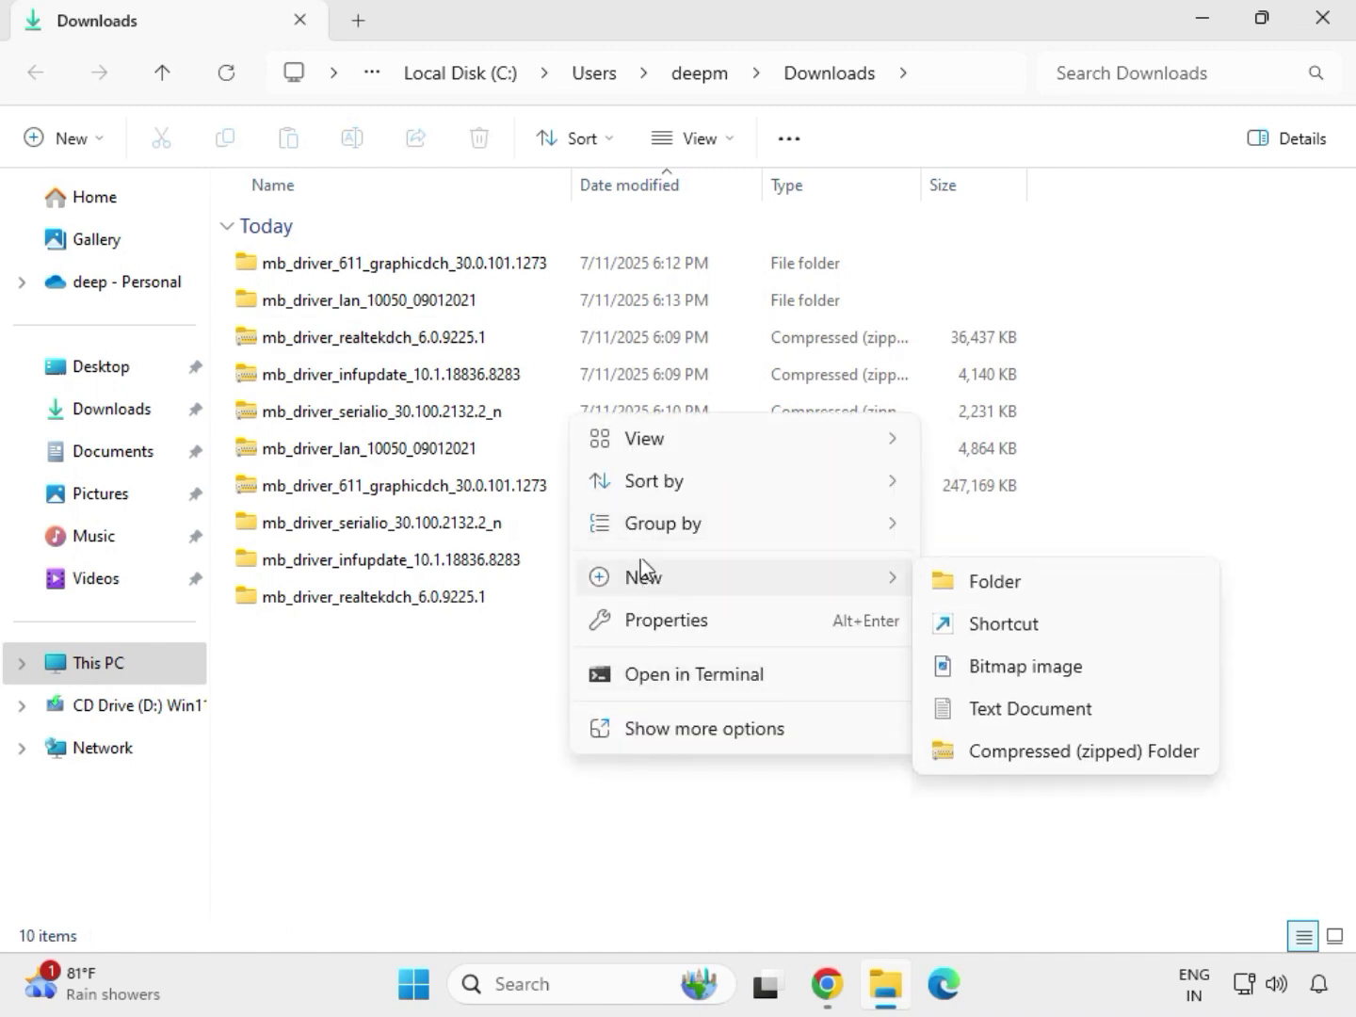
left_click(542, 673)
right_click(541, 673)
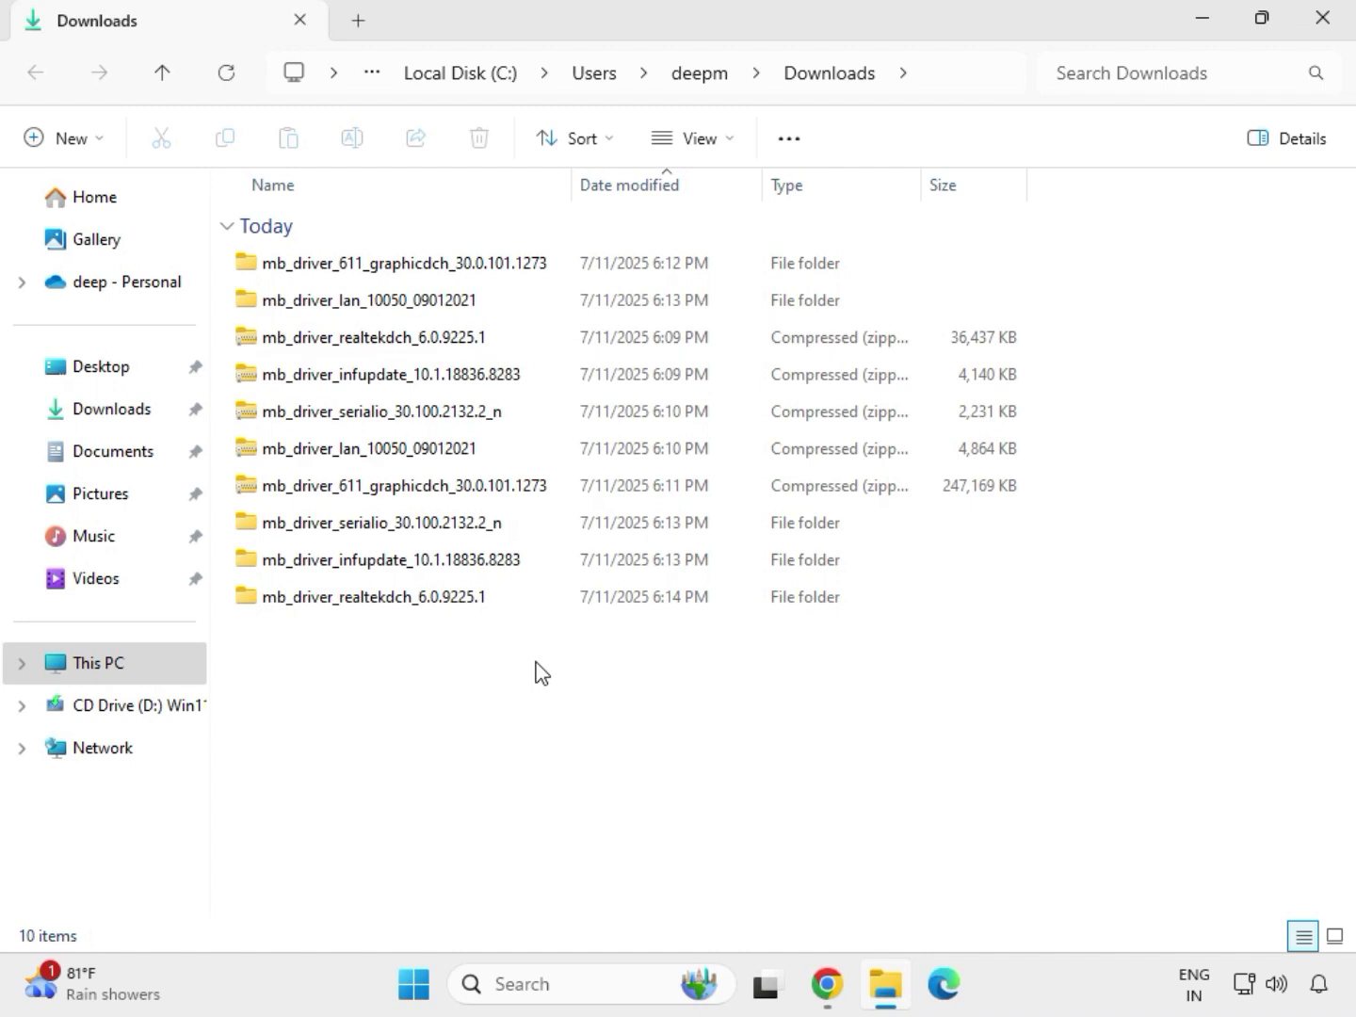
left_click(614, 693)
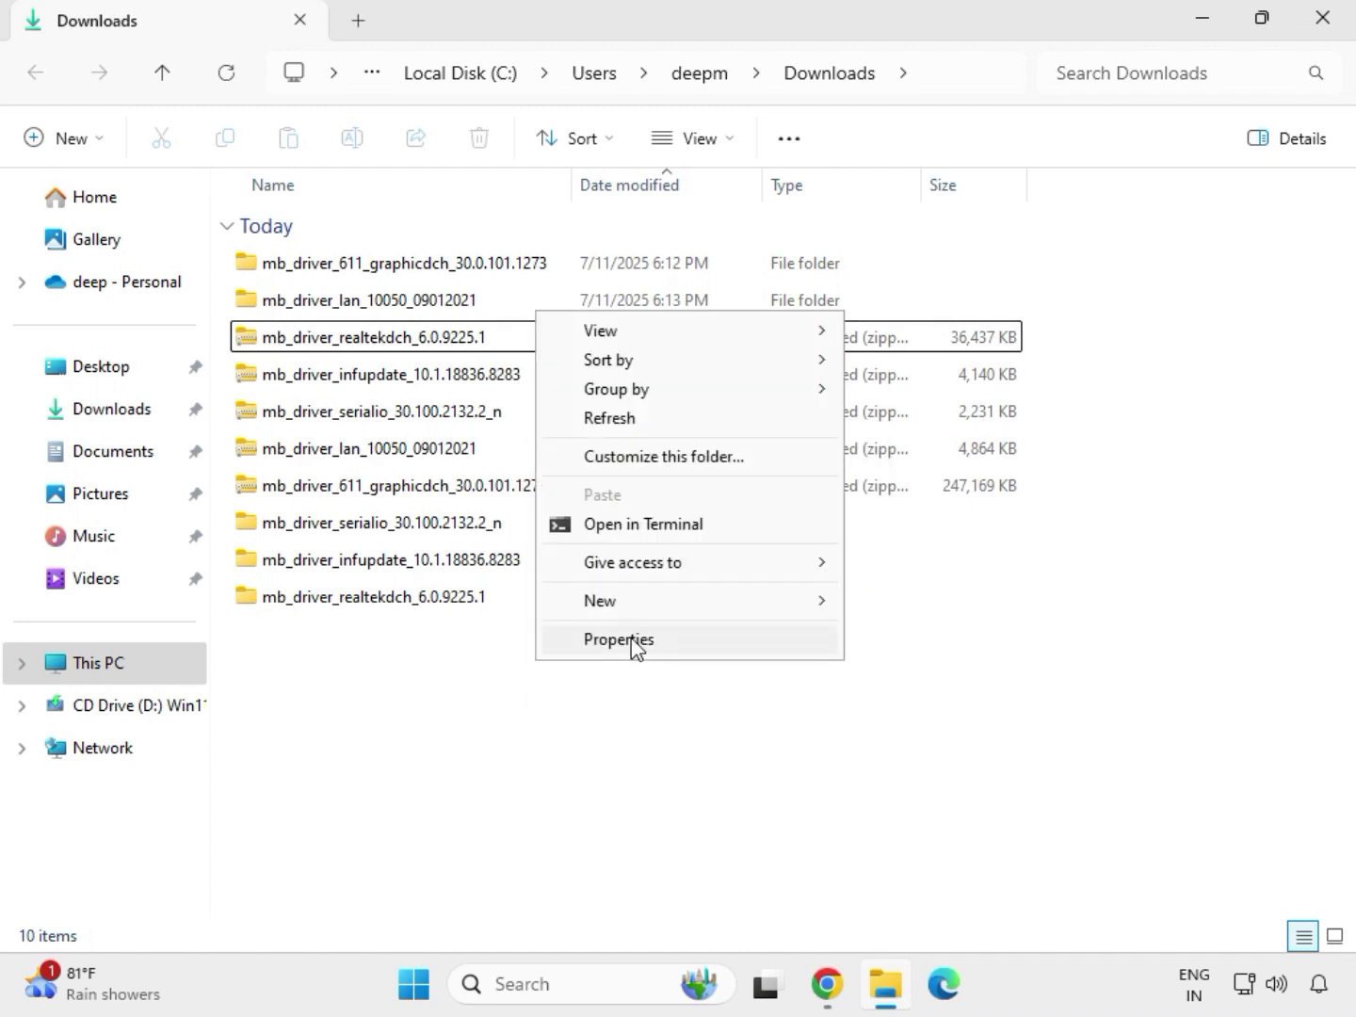
left_click(623, 420)
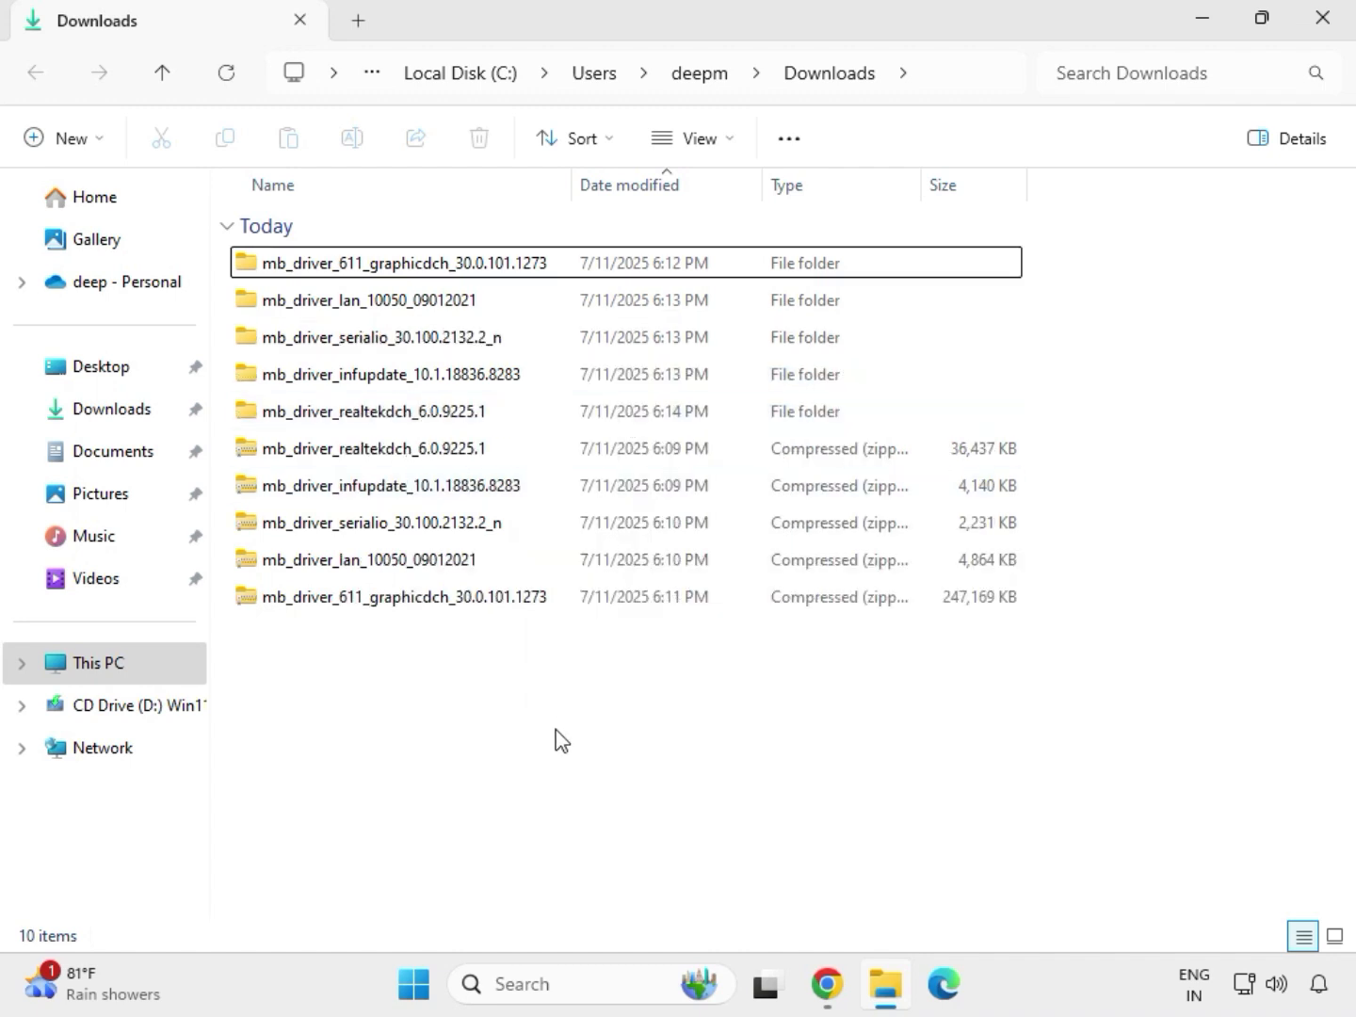
Run the graphics driver installer from the extracted mb_driver_611_graphicdch_30.0.101.1273 folder as administrator and allow it to make changes
left_click_drag(1043, 418, 402, 251)
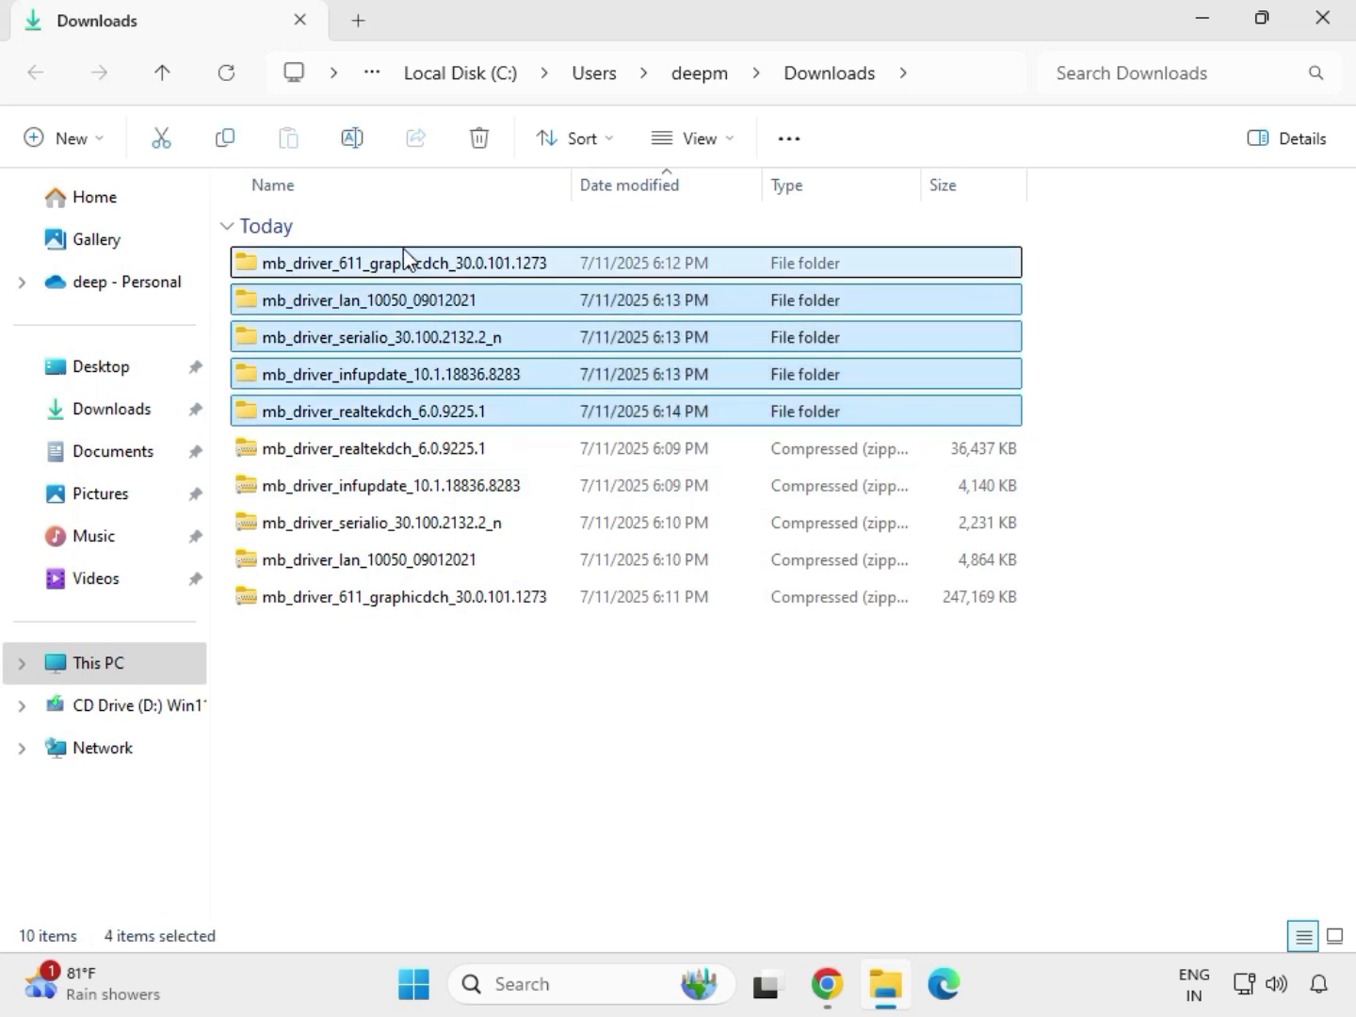
left_click(396, 267)
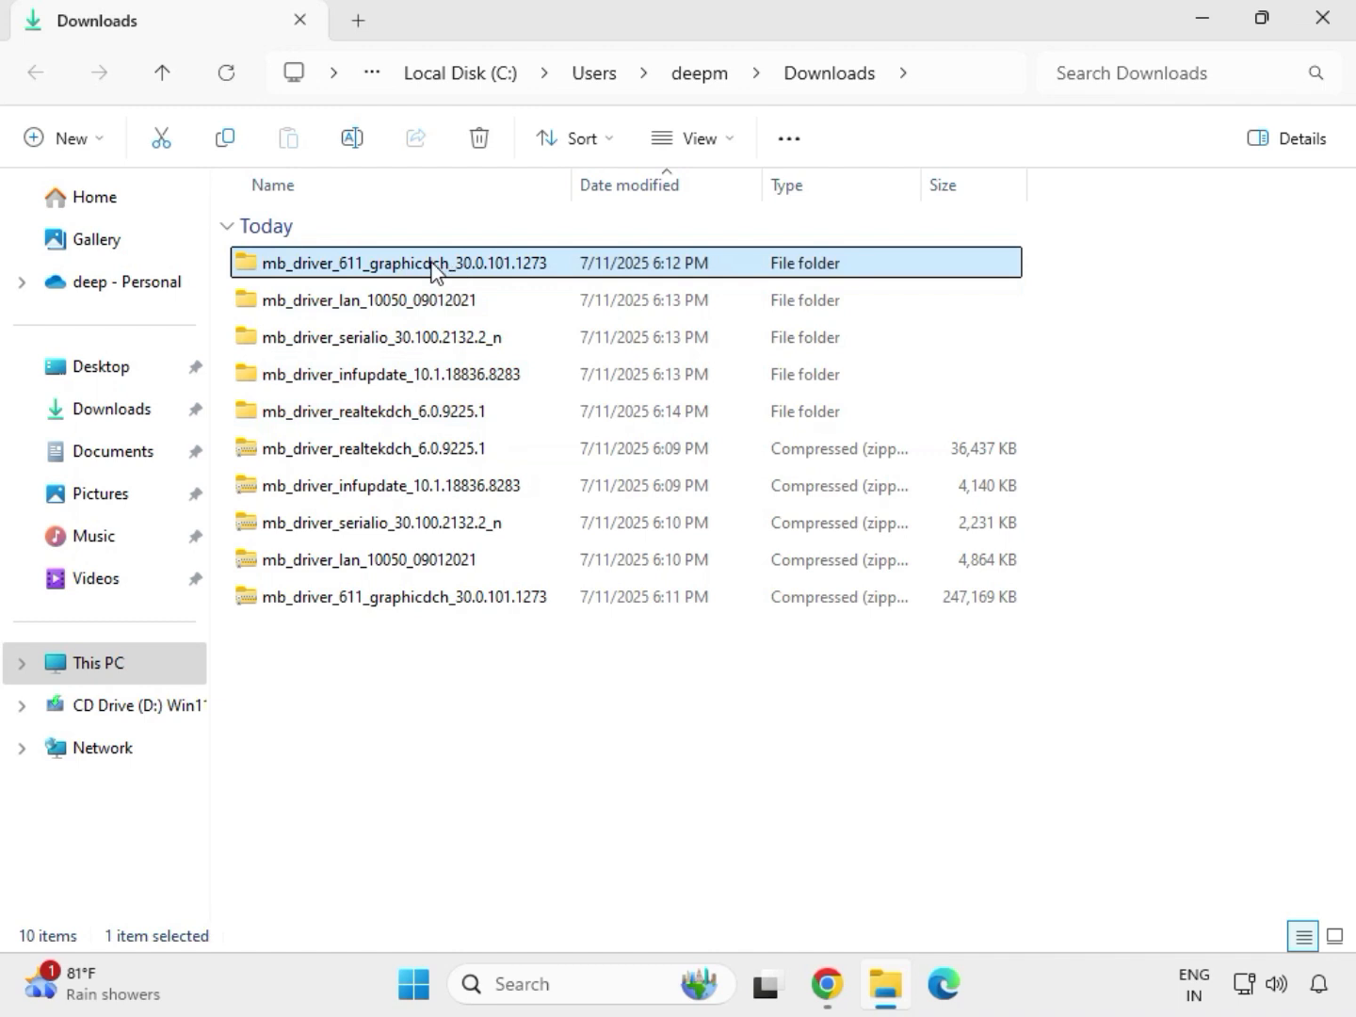
double_click(433, 272)
left_click(377, 273)
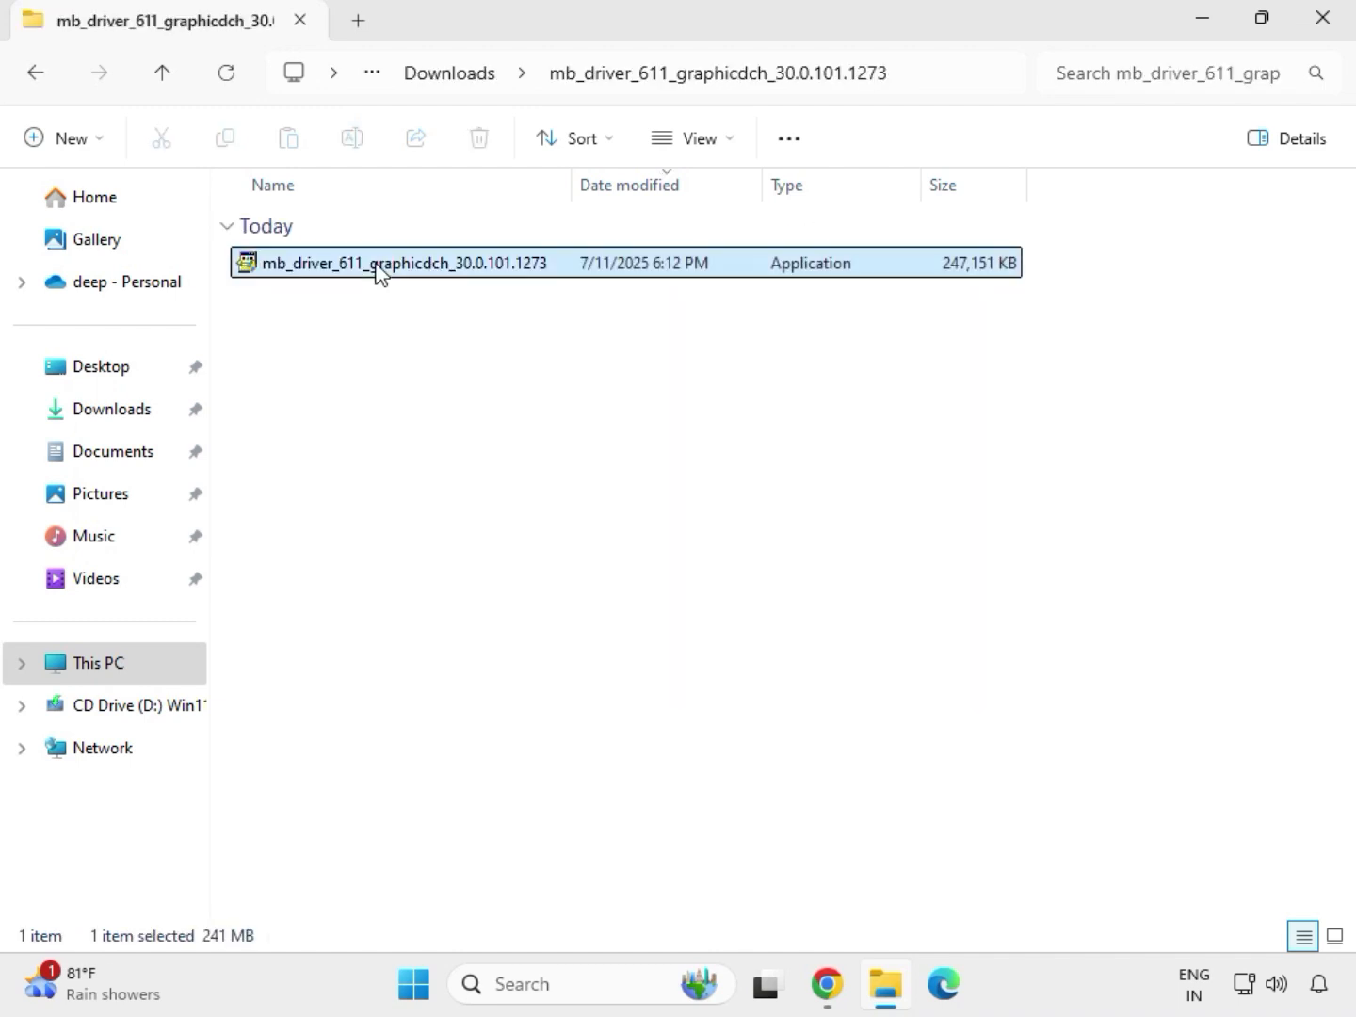
right_click(378, 273)
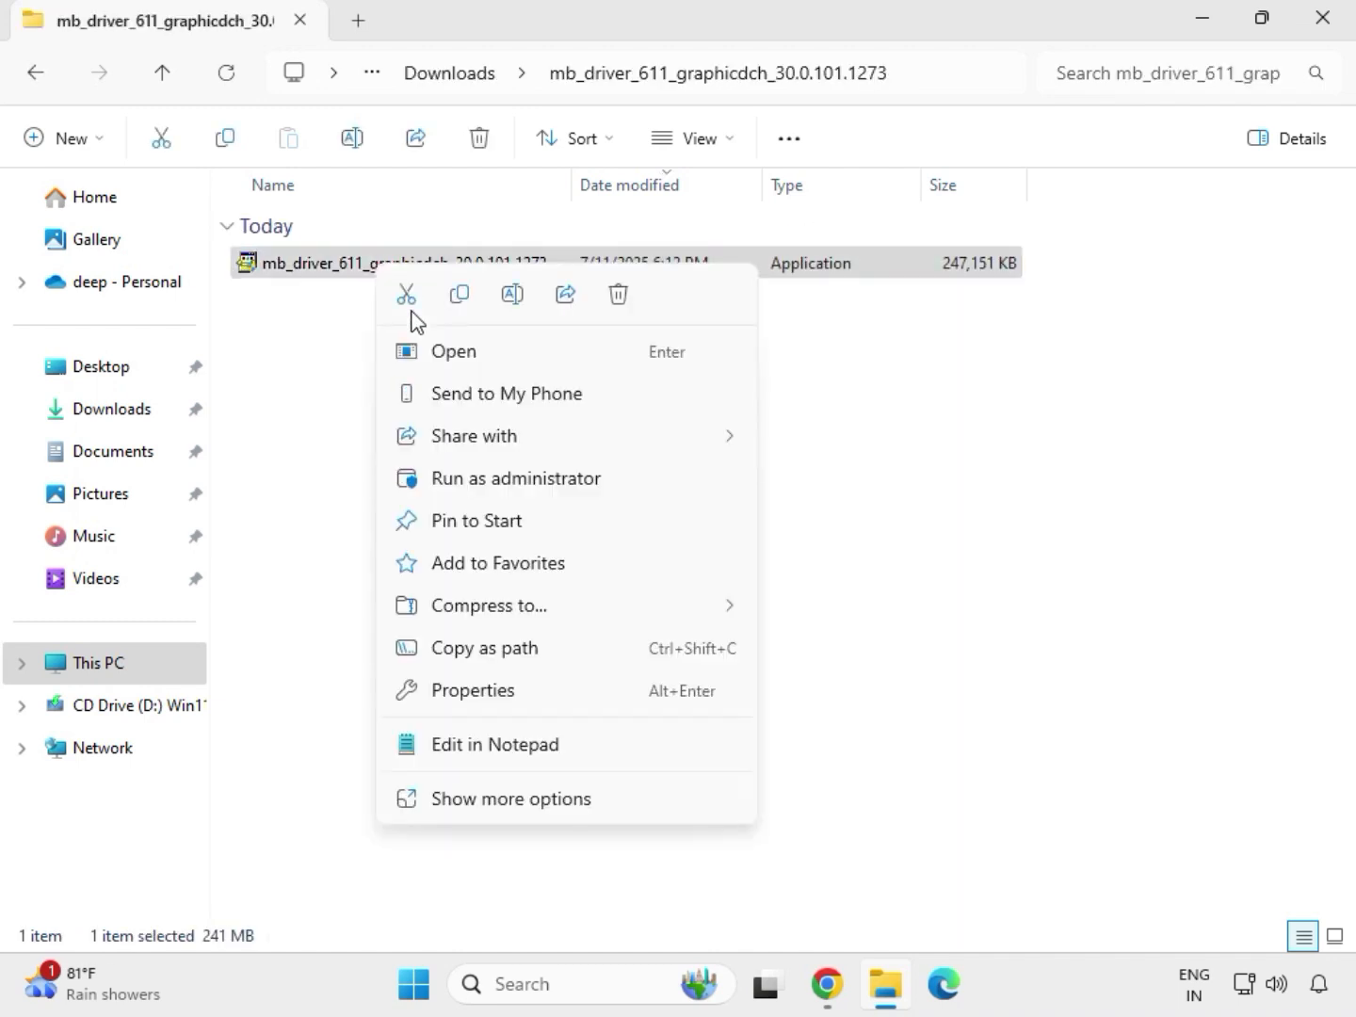
left_click(496, 482)
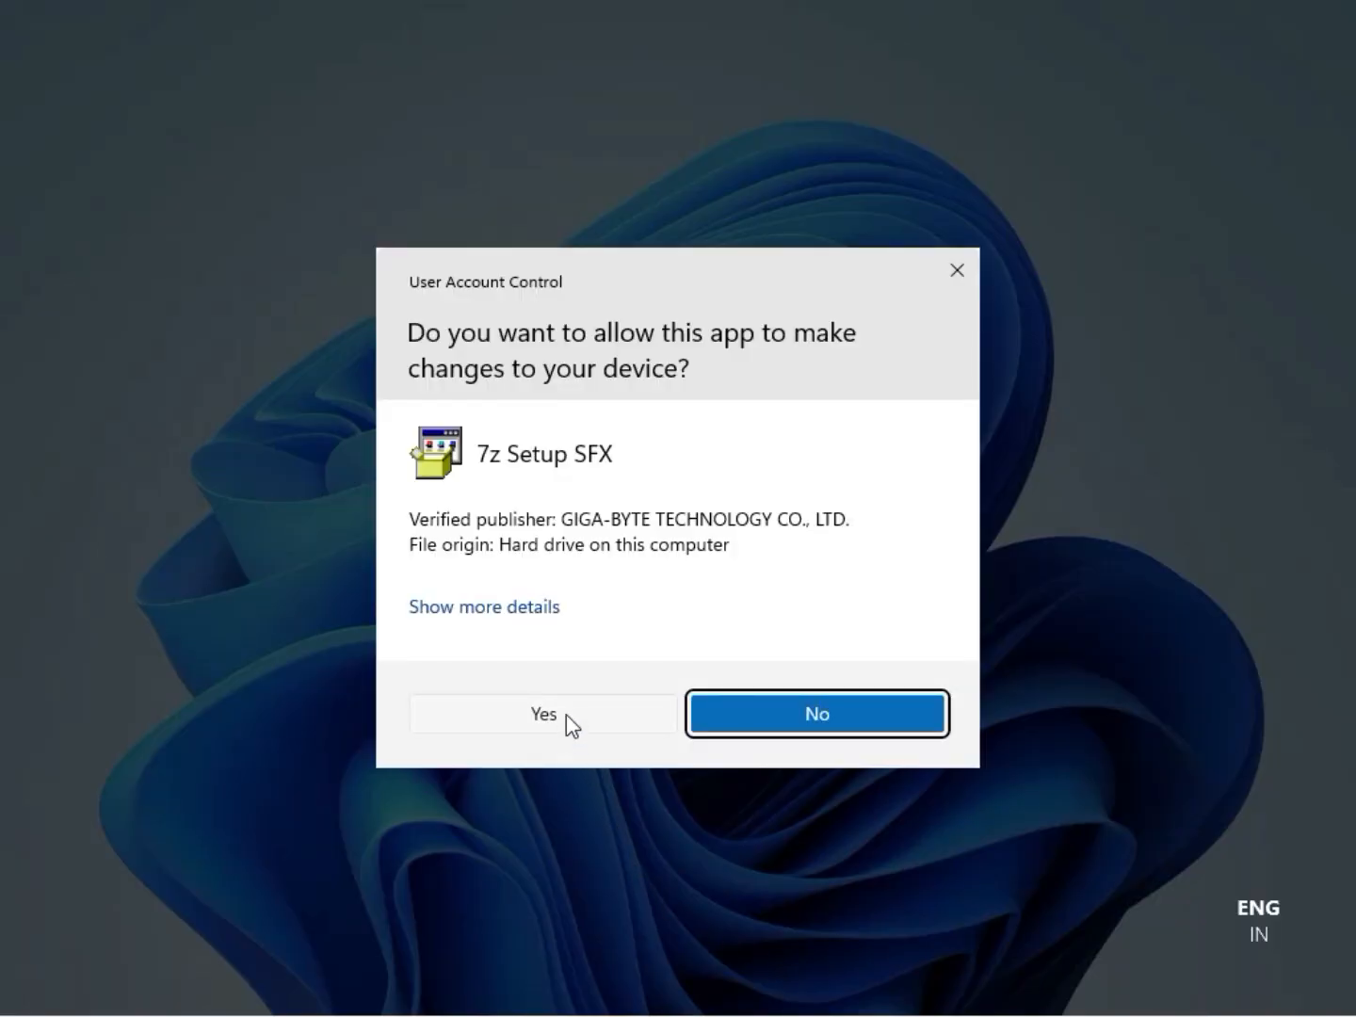
left_click(566, 713)
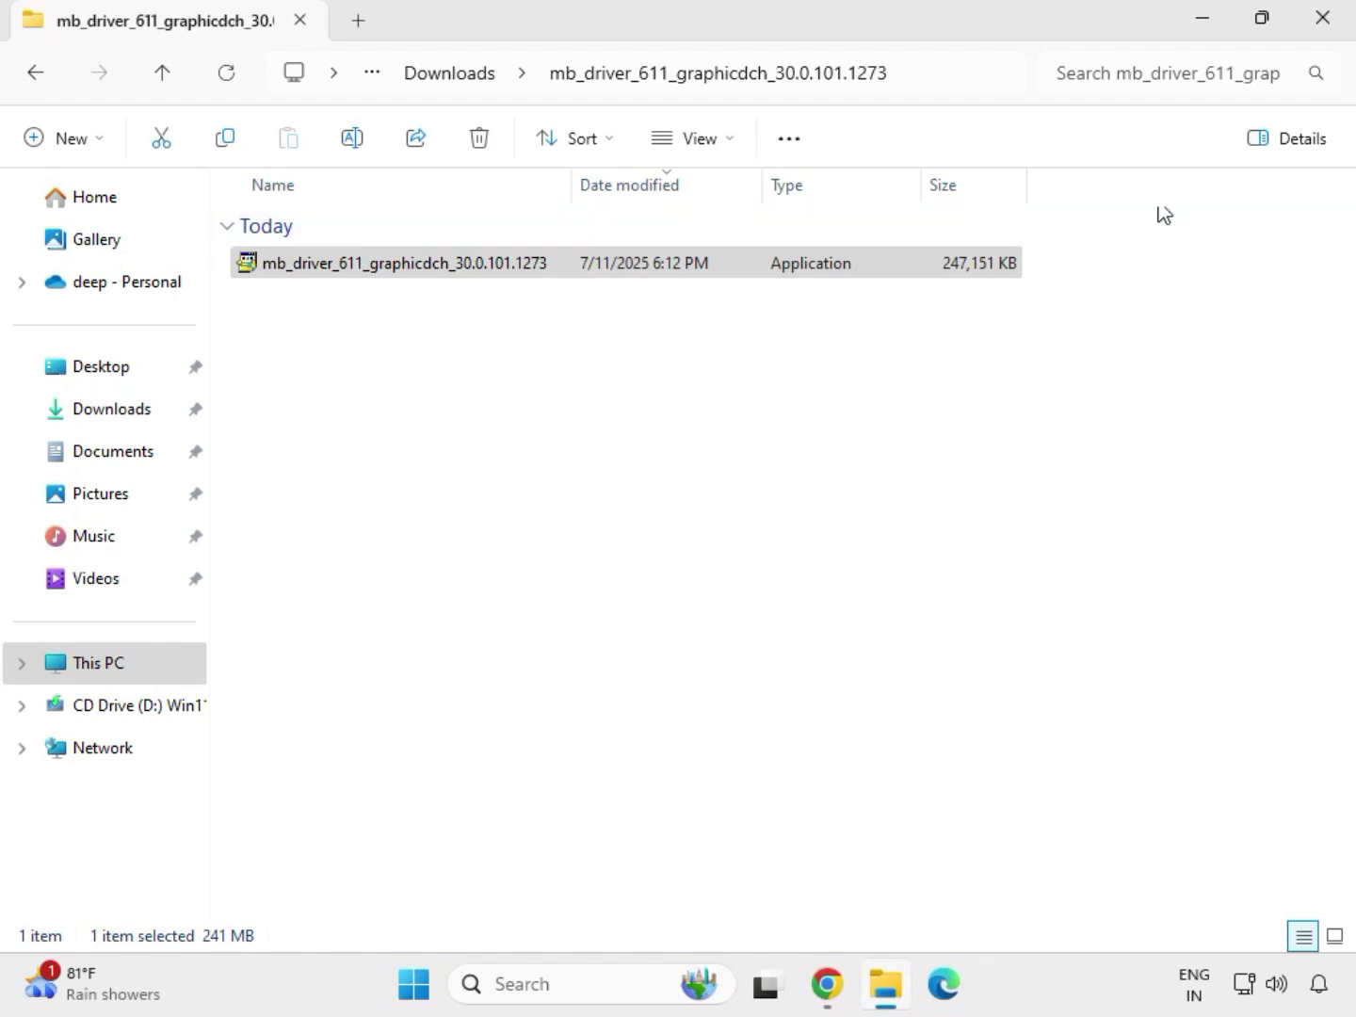
Close the graphics driver folder's window and open the Downloads folder in a new File Explorer window
left_click(1329, 27)
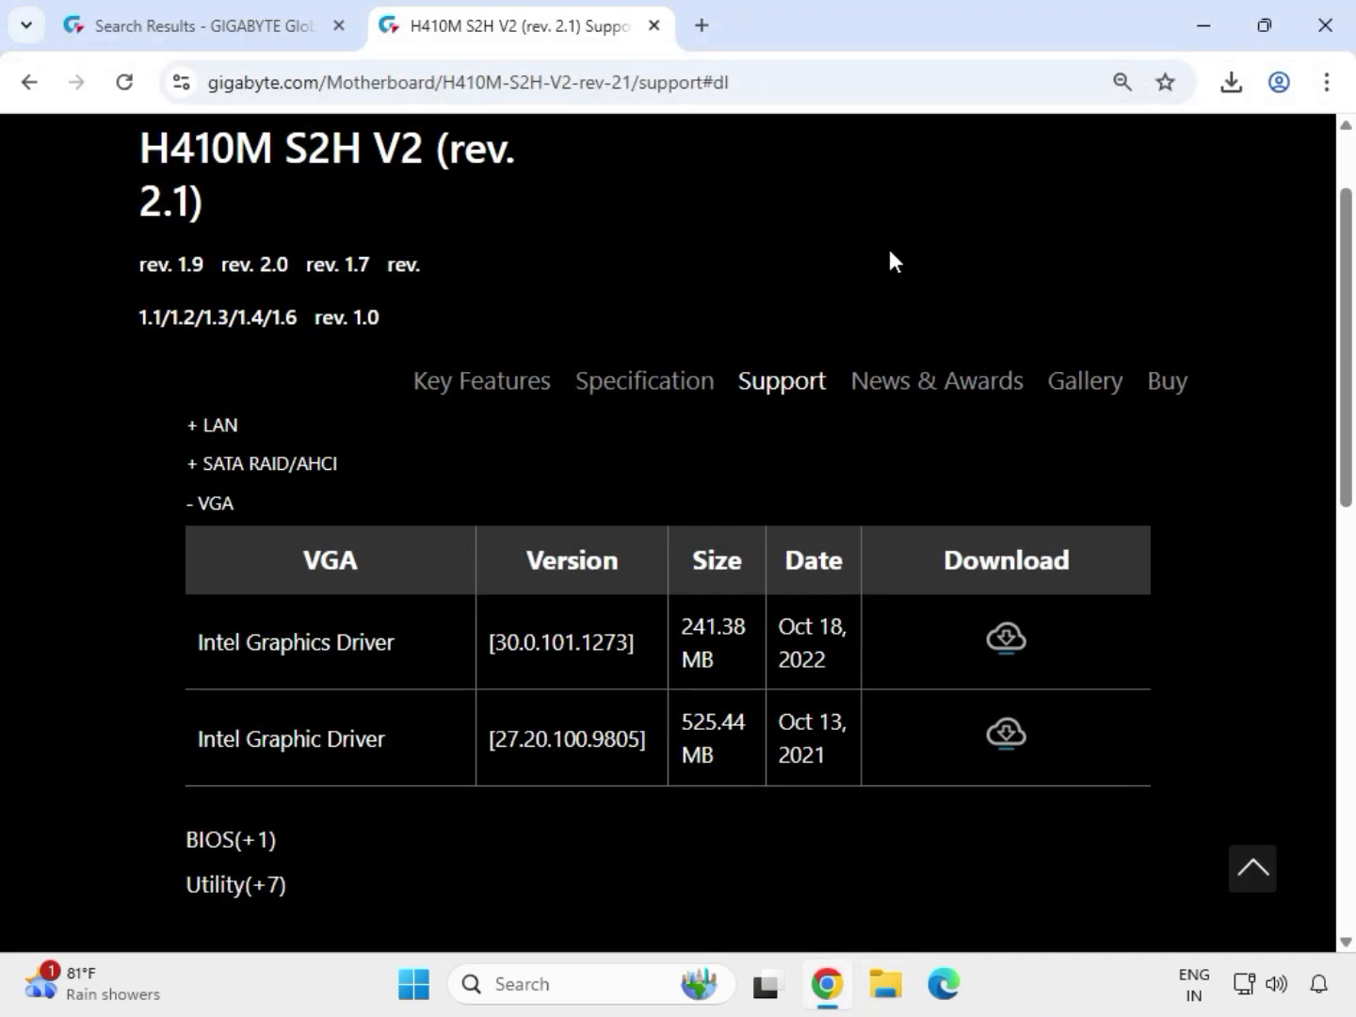
left_click(887, 997)
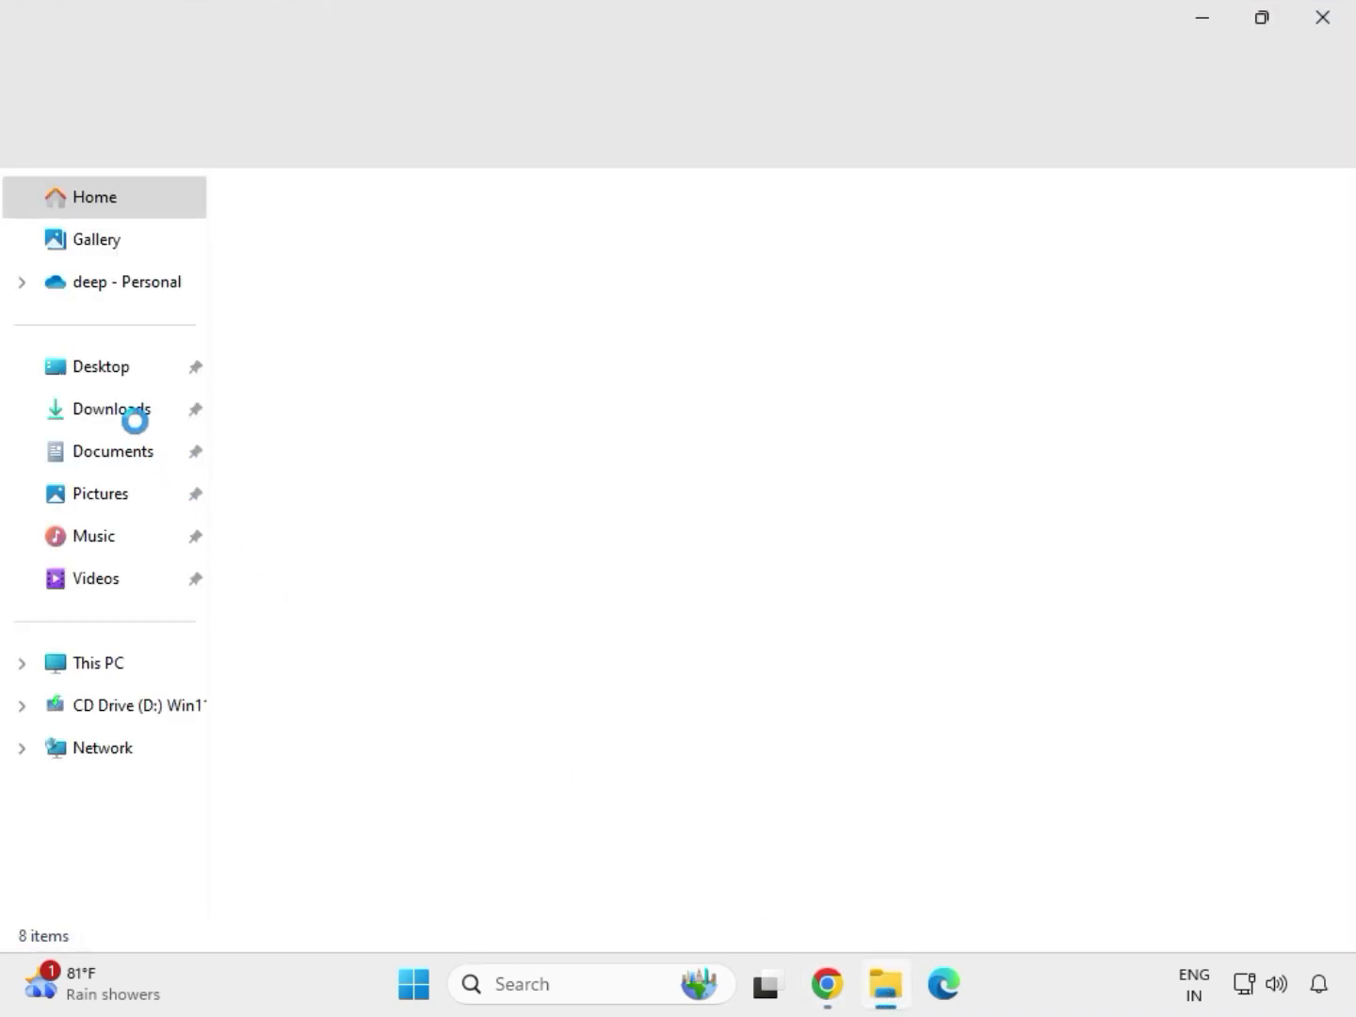
left_click(146, 410)
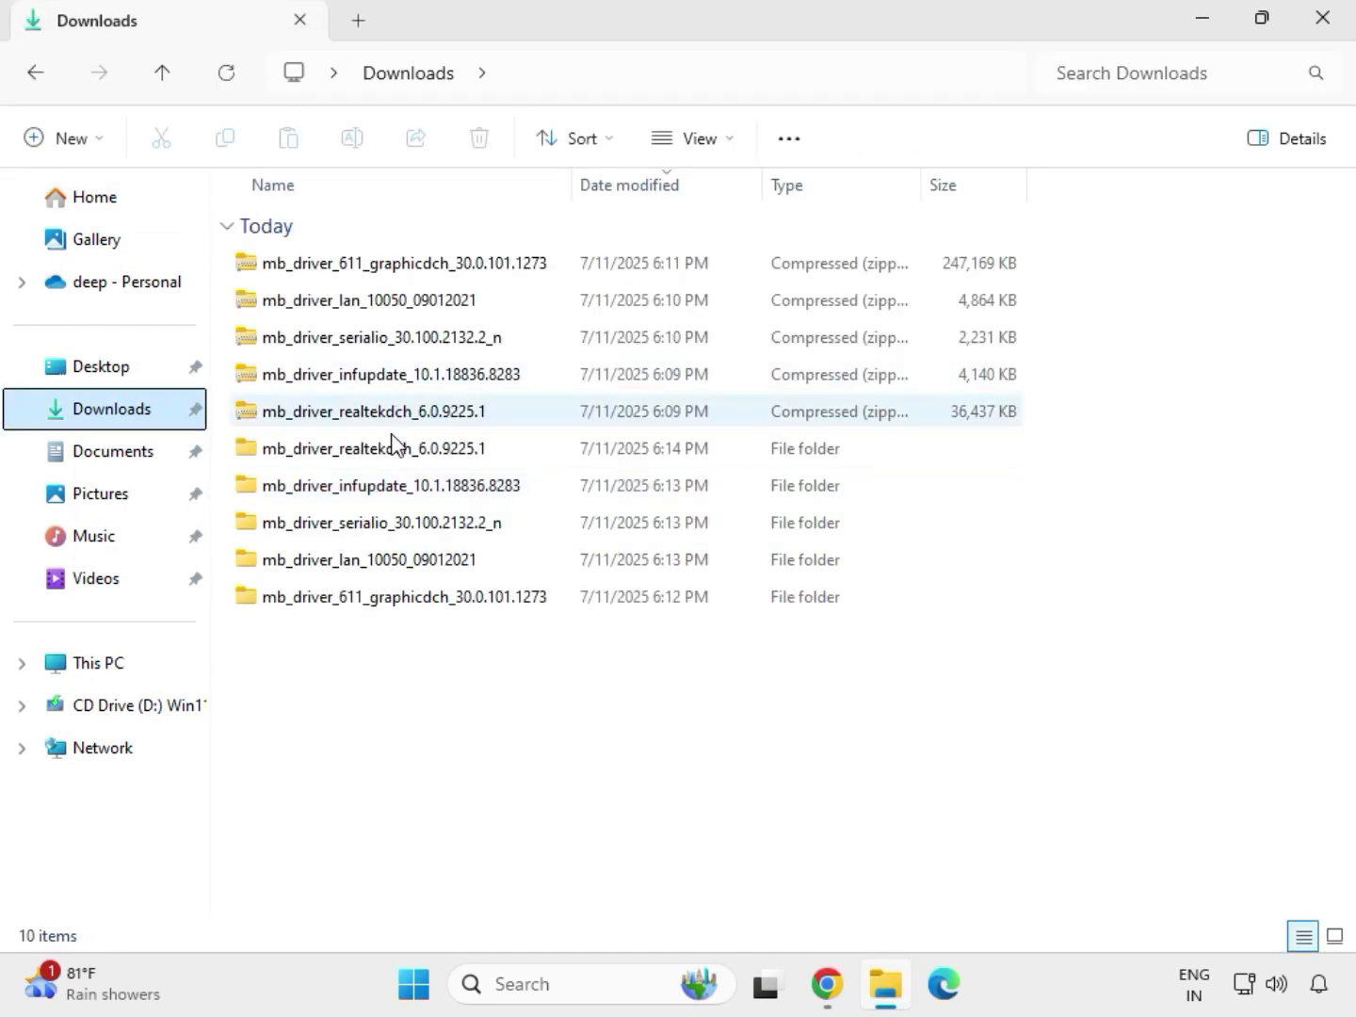
left_click(384, 453)
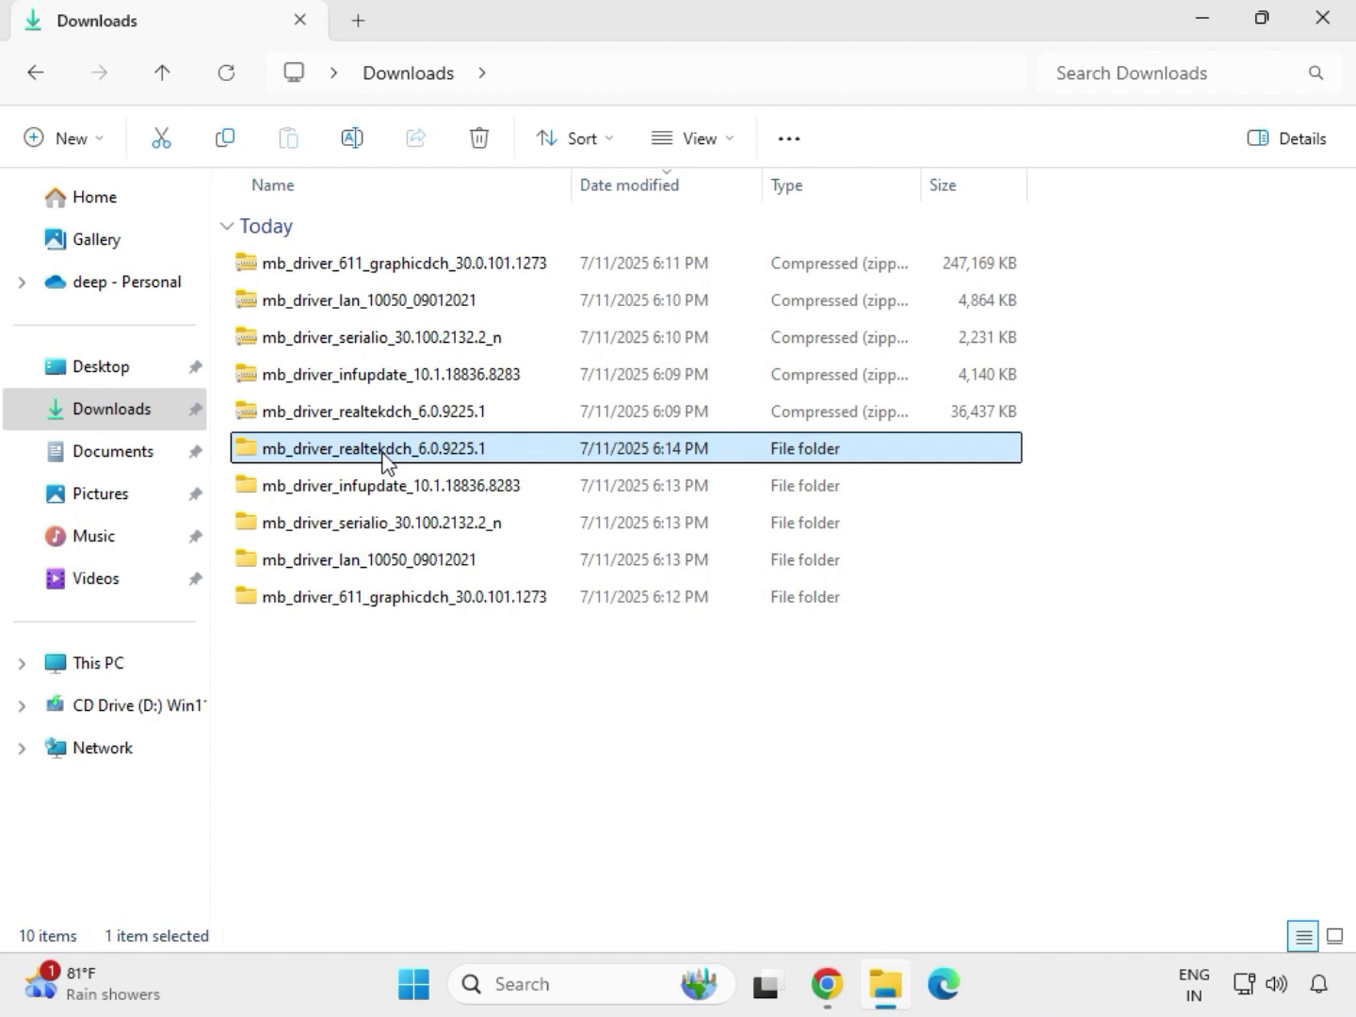
left_click(438, 598)
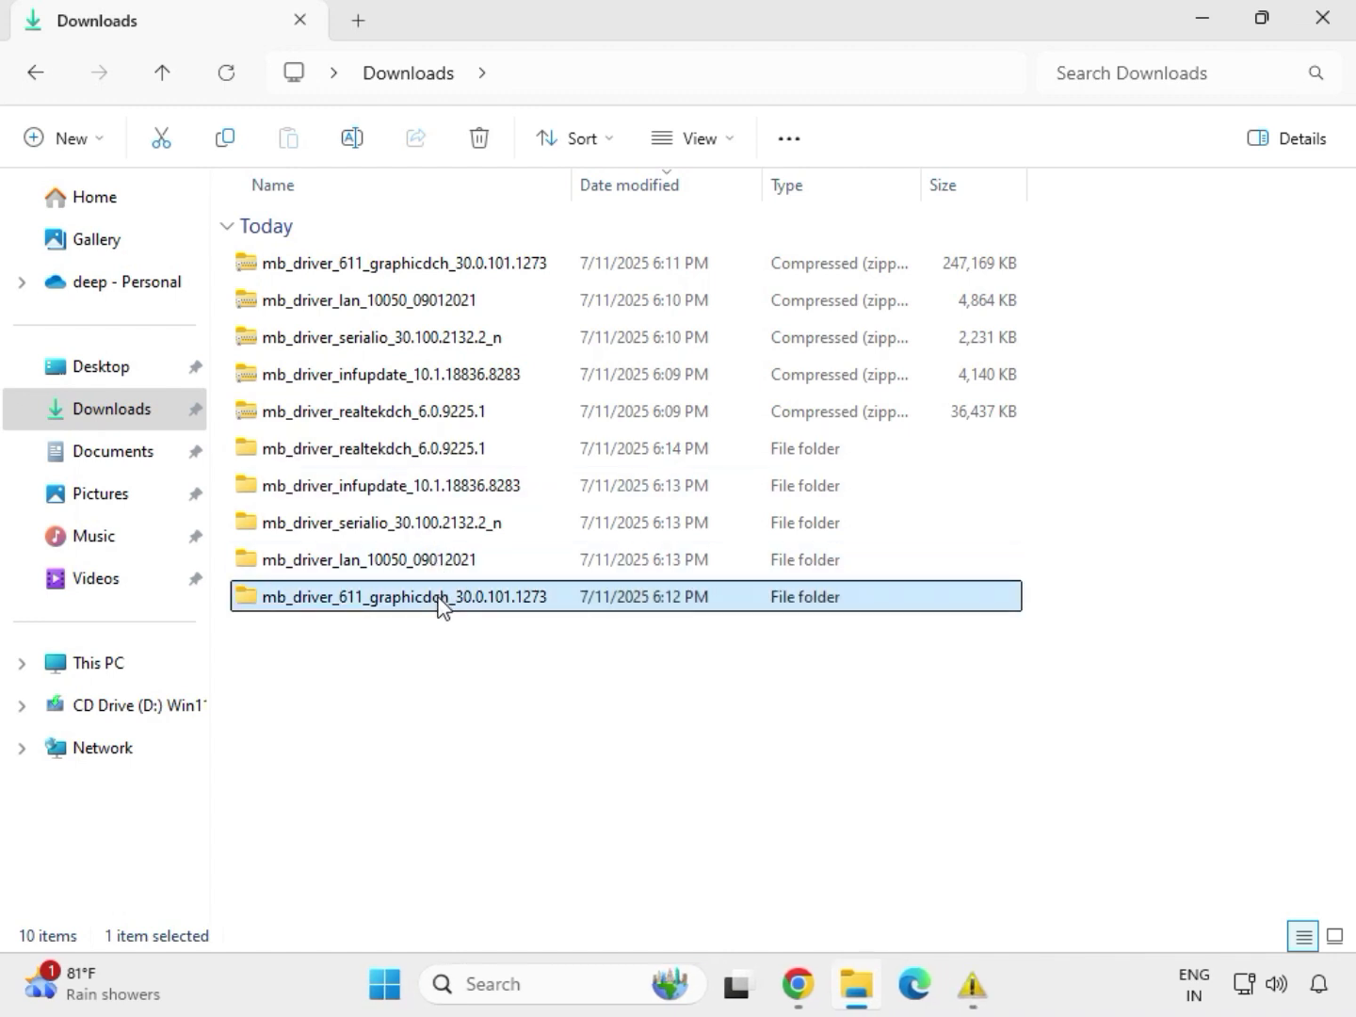
Launch the Install_Win10_10050_09012021 installer from the extracted mb_driver_lan_10050_09012021 folder and allow it to make changes
left_click(422, 563)
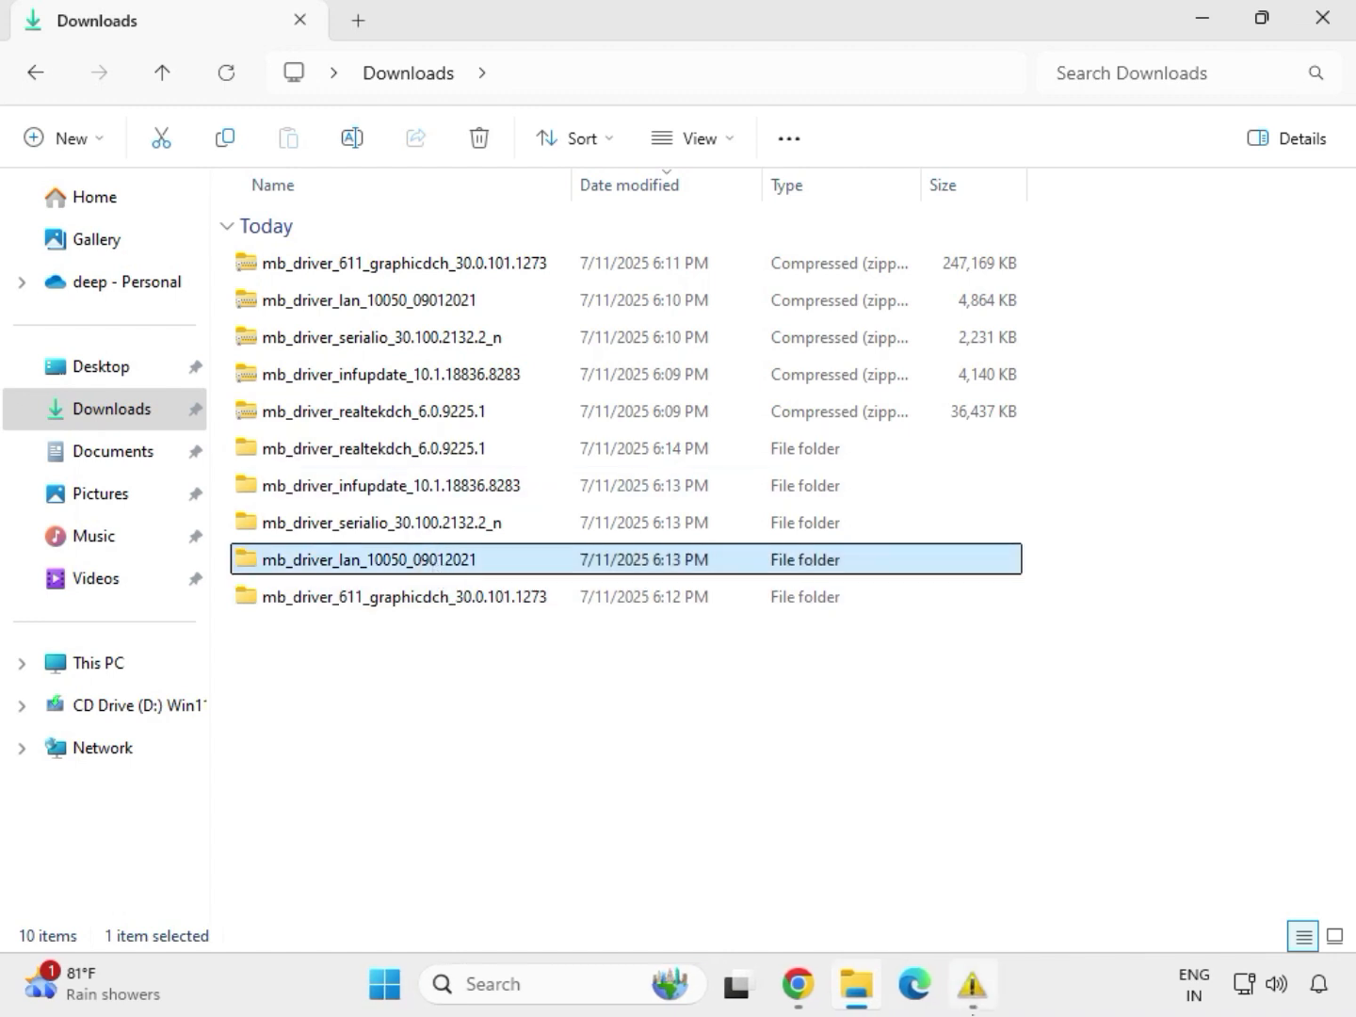
double_click(423, 564)
left_click(339, 273)
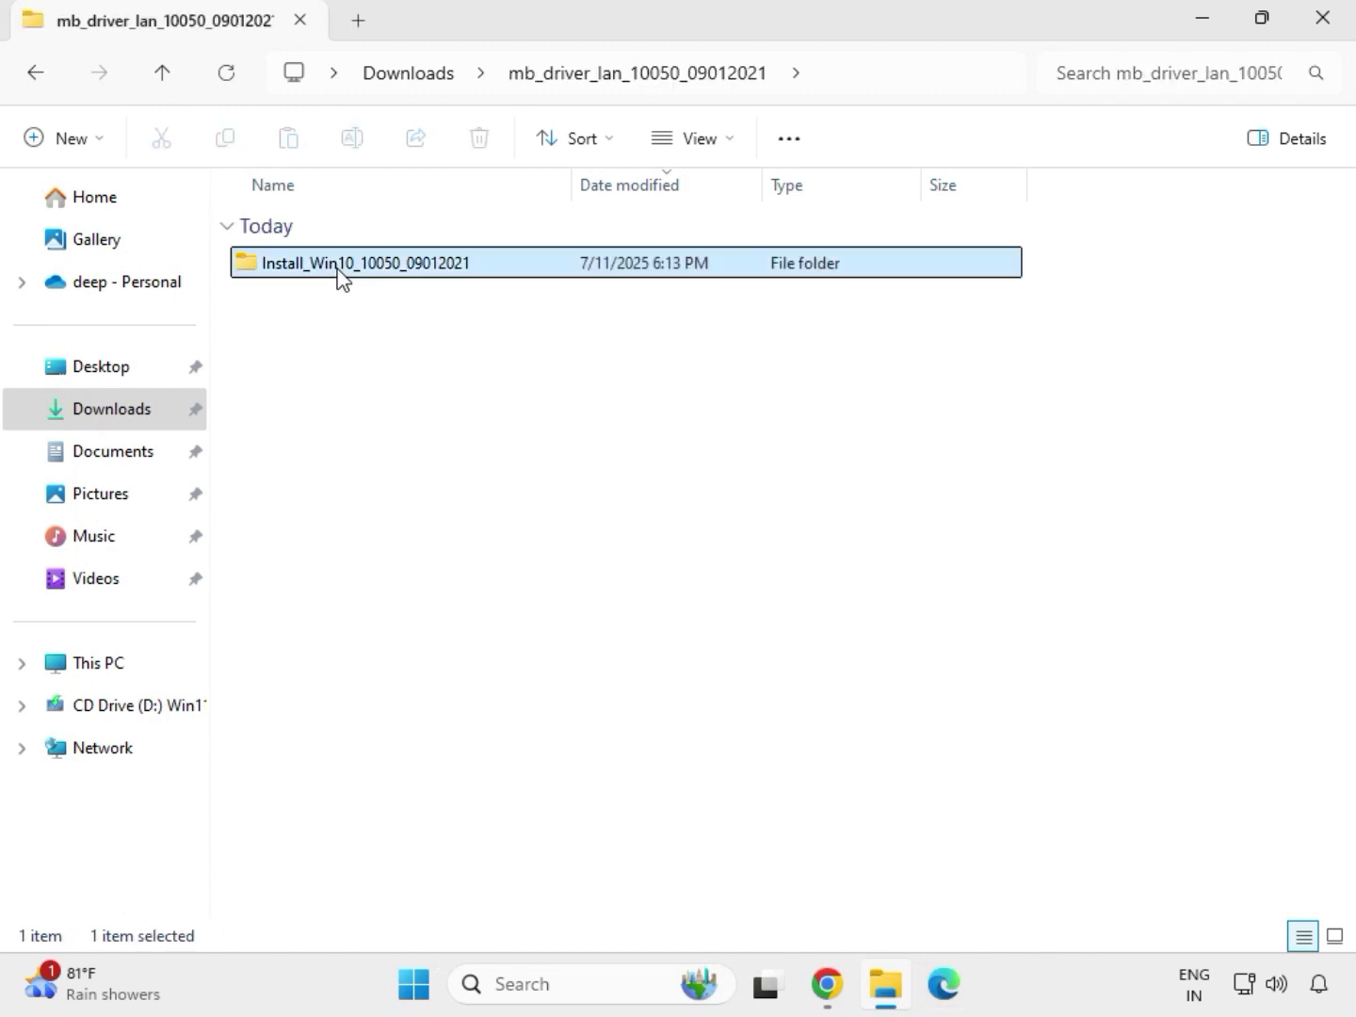
double_click(339, 266)
double_click(341, 265)
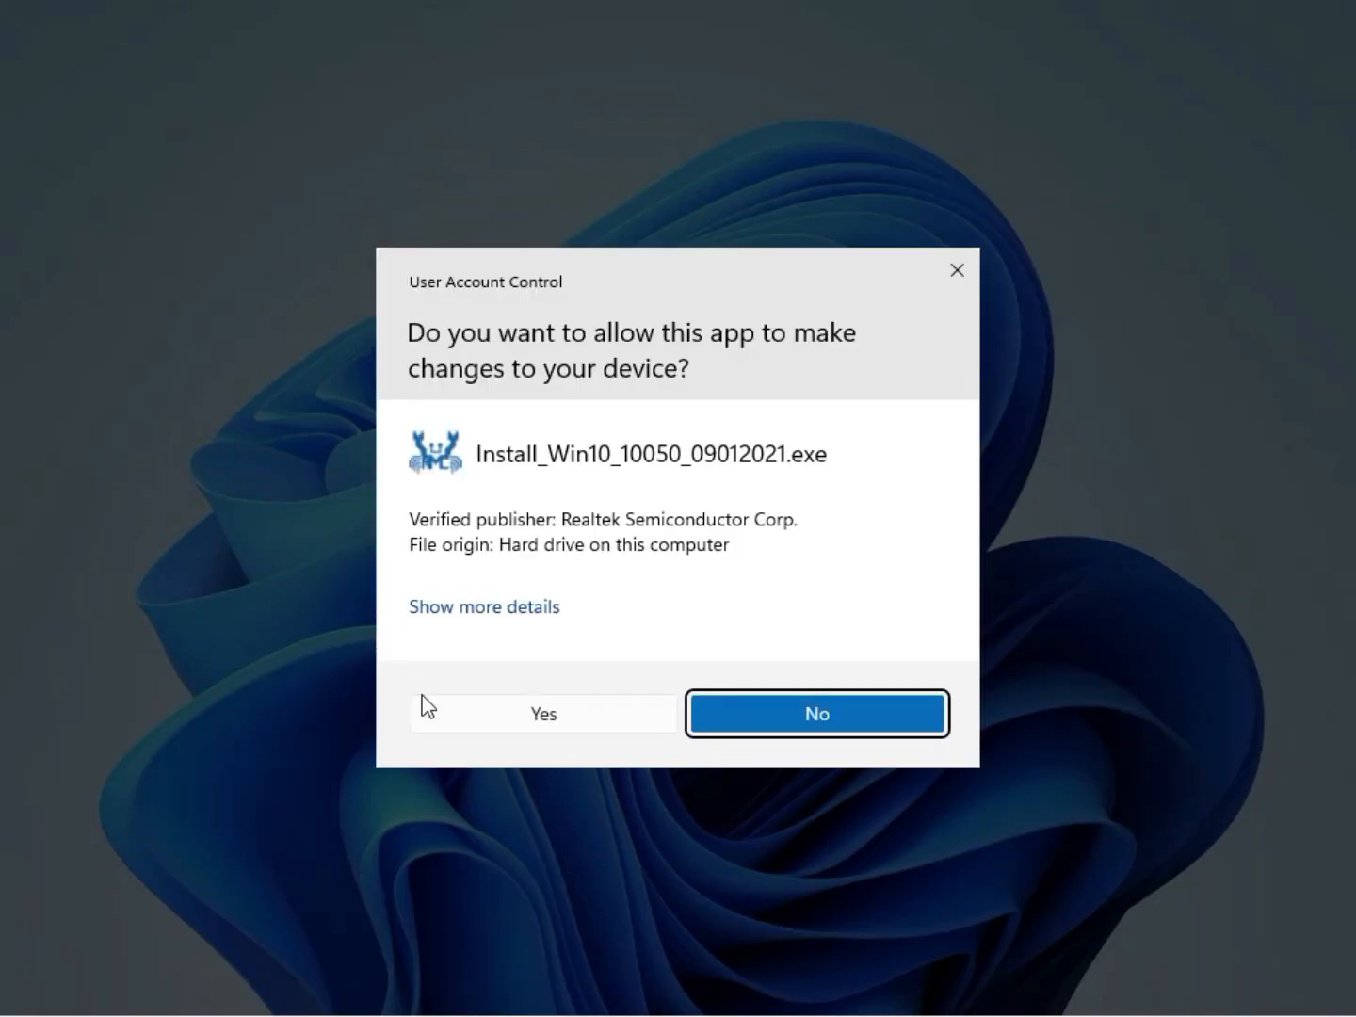
left_click(530, 719)
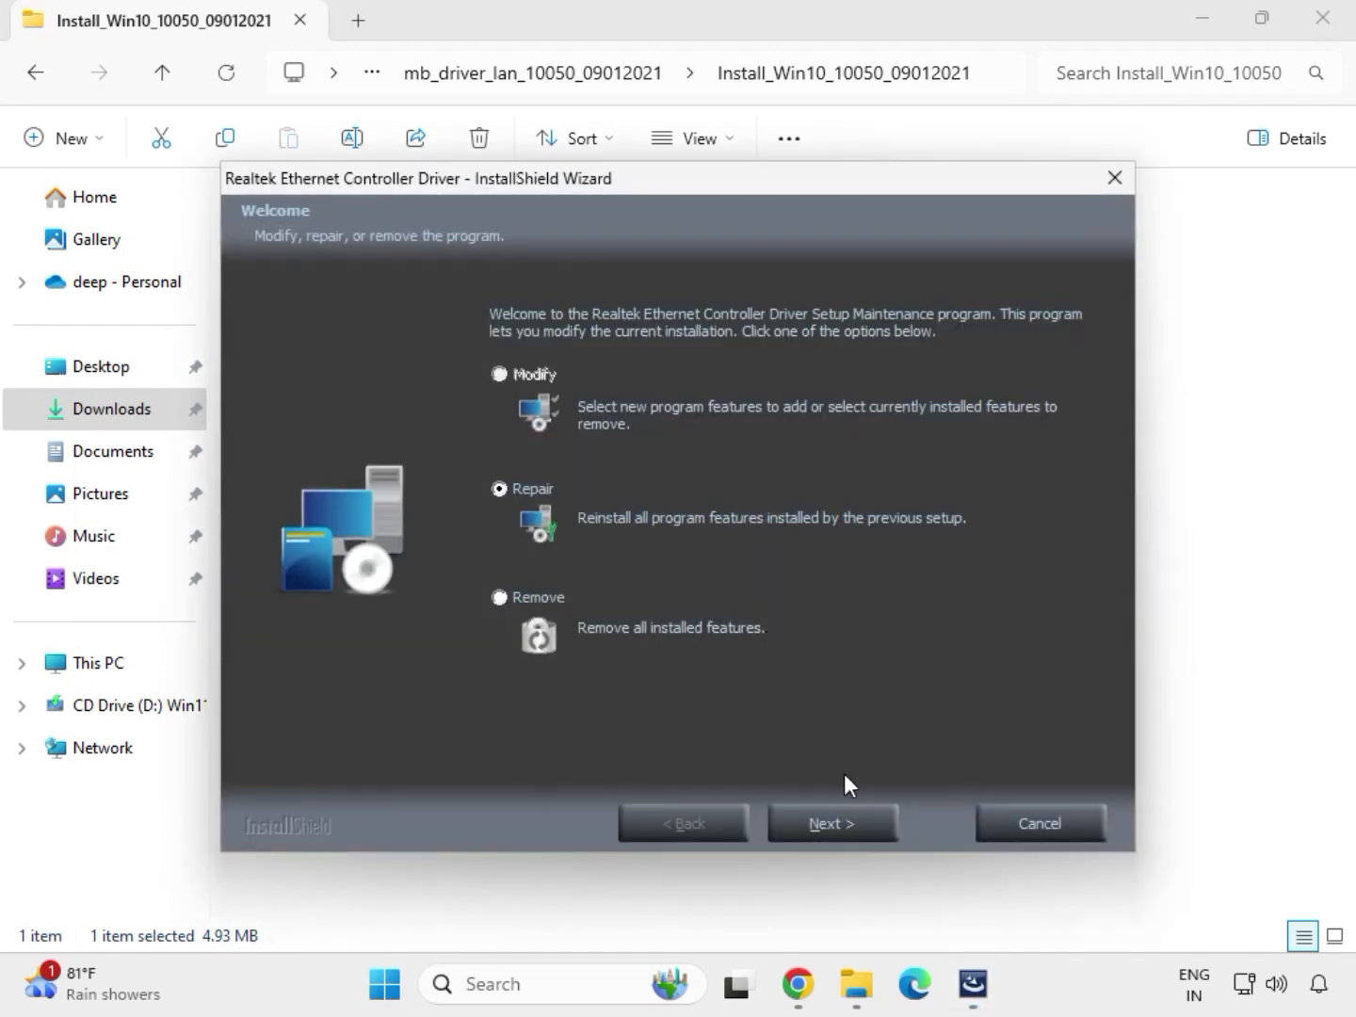
Run the Repair option for the Realtek Ethernet Controller Driver, finish the wizard and return to the Downloads folder
left_click(865, 826)
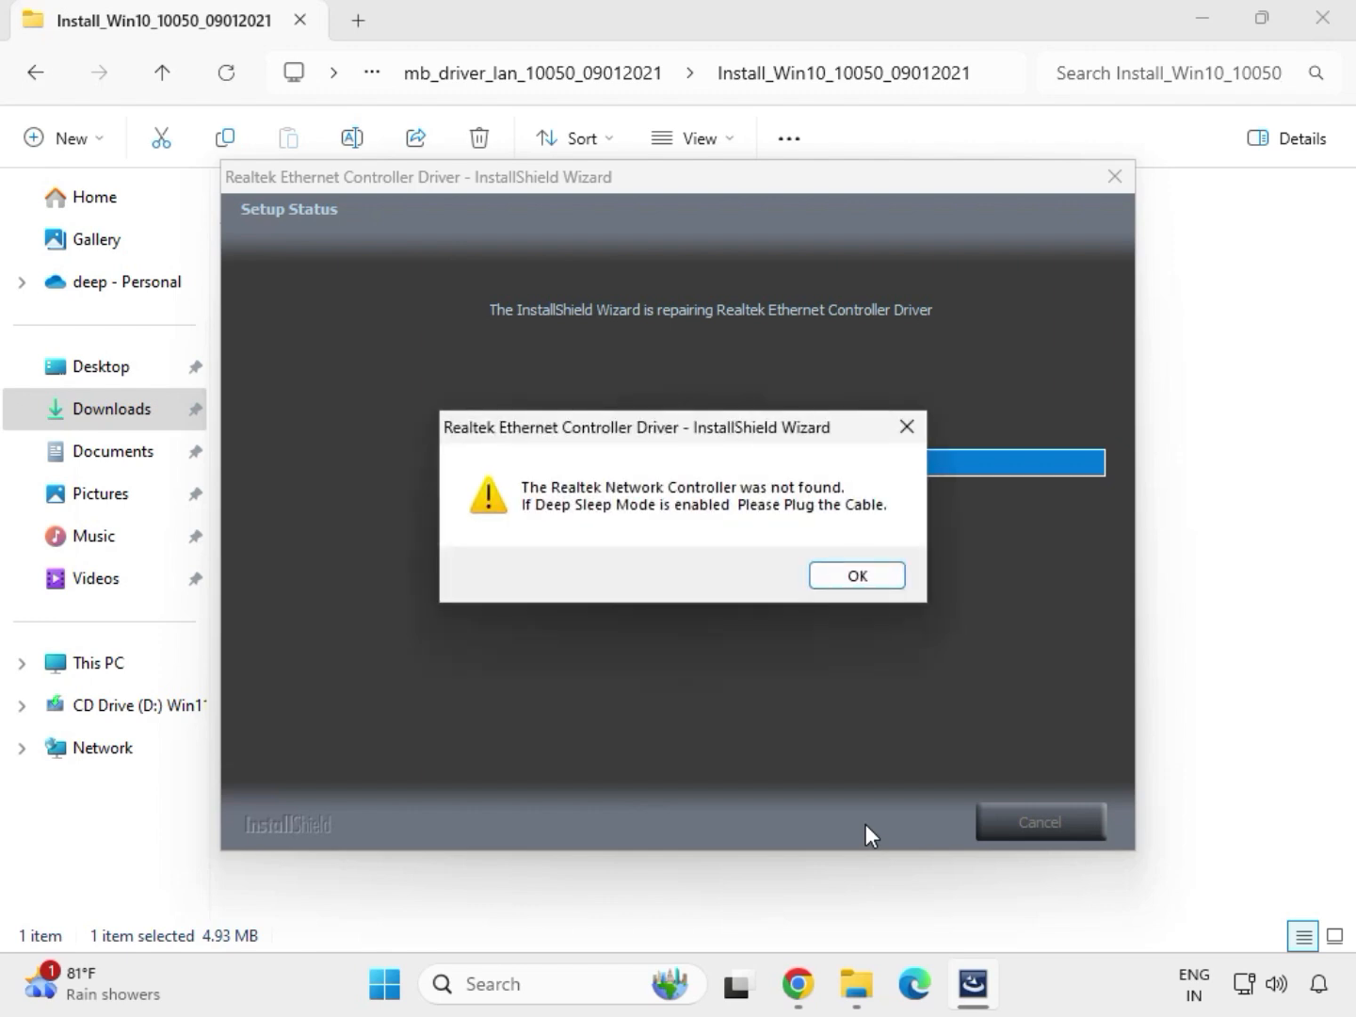
left_click(826, 572)
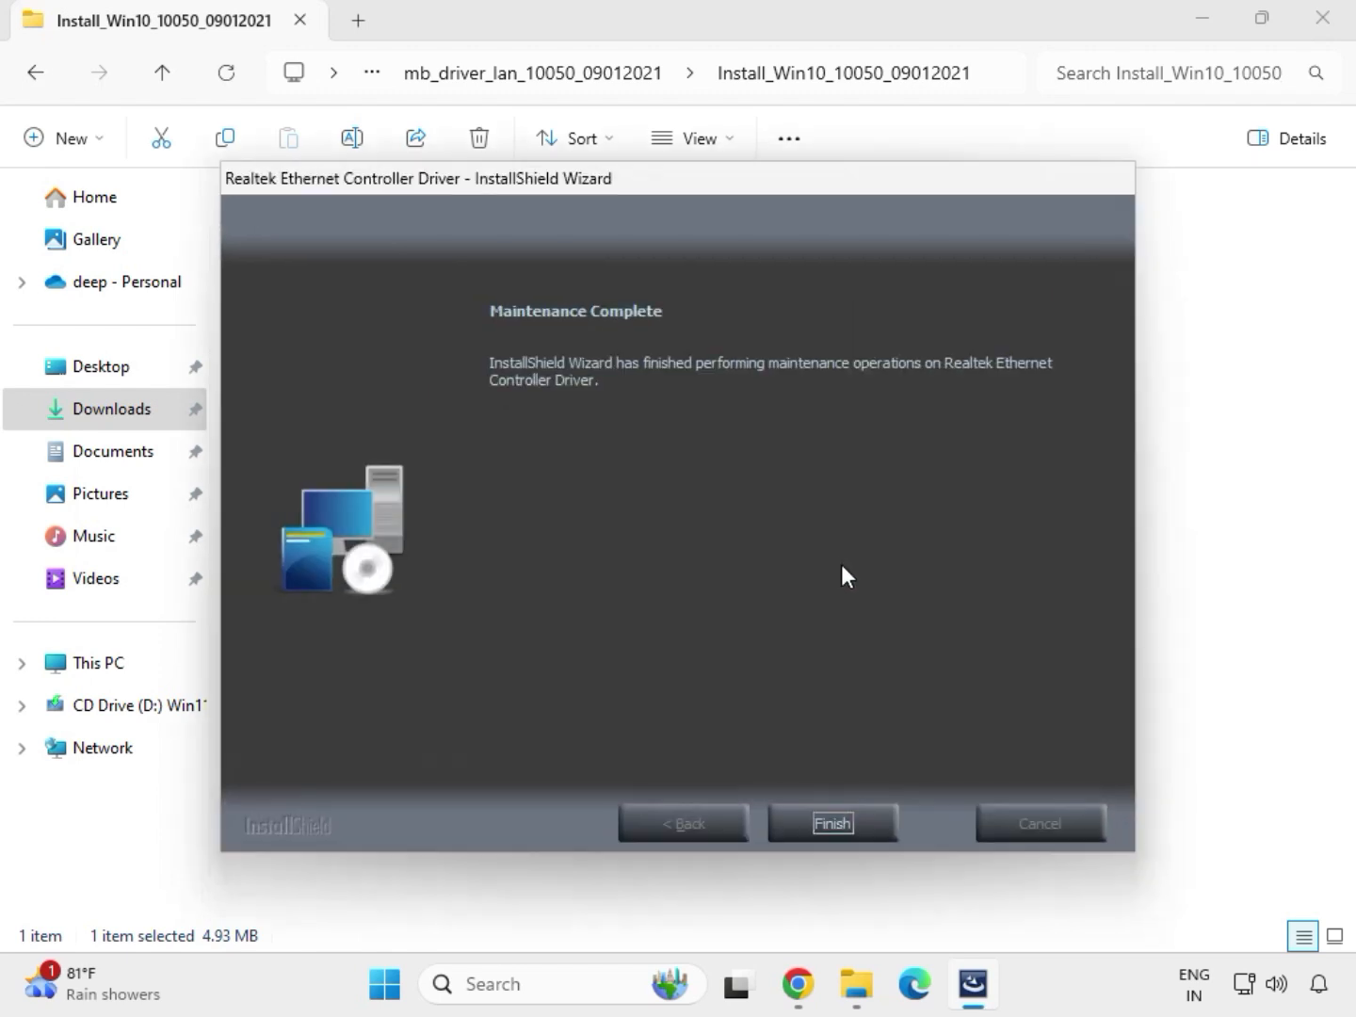
left_click(843, 805)
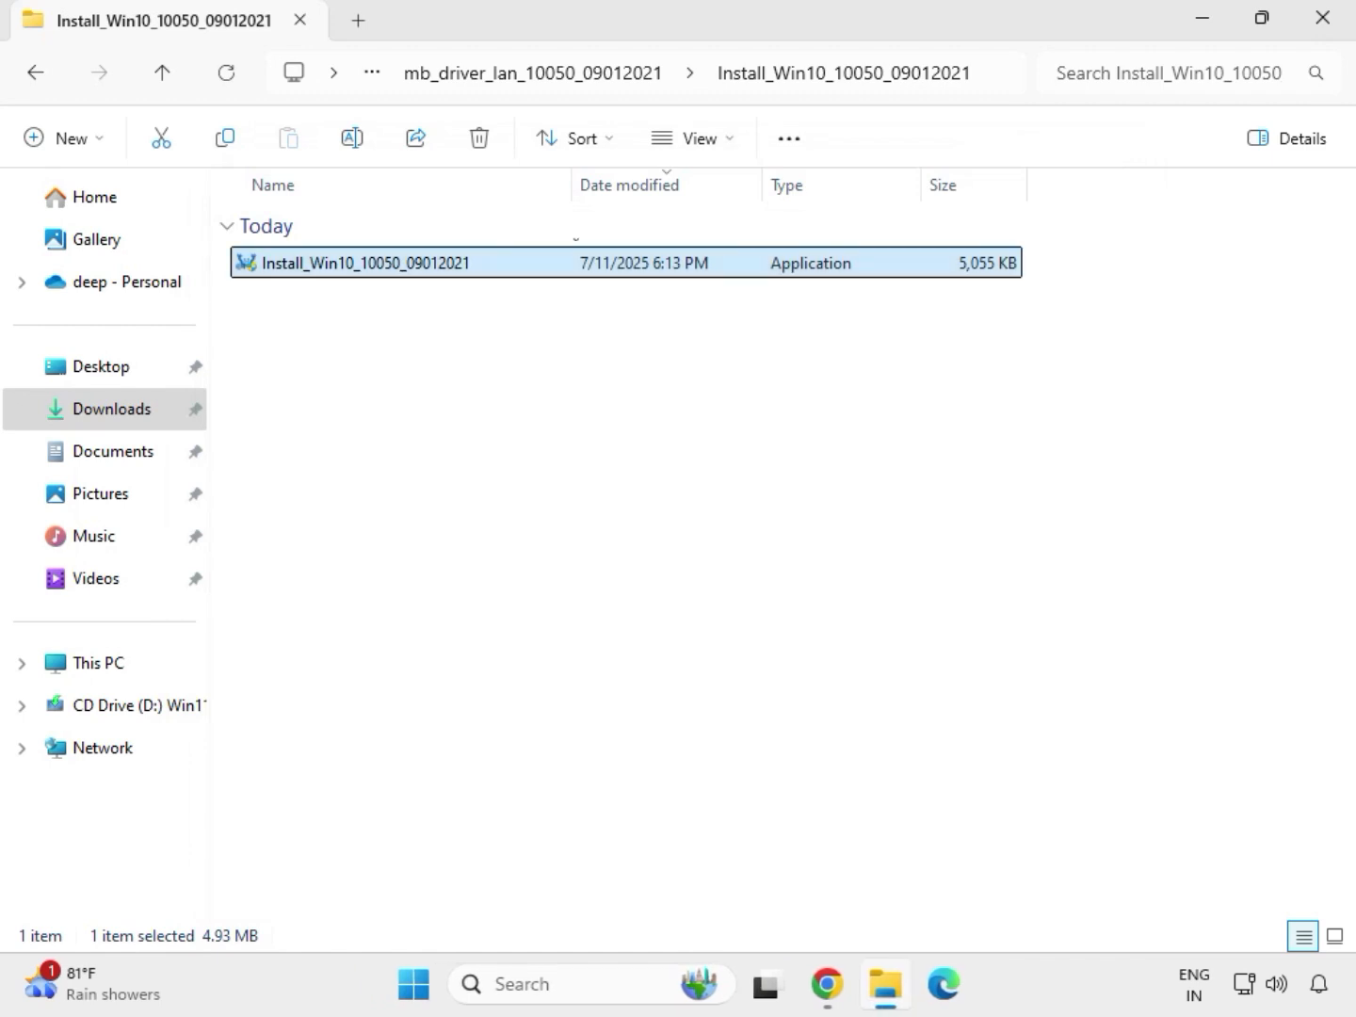
left_click(38, 76)
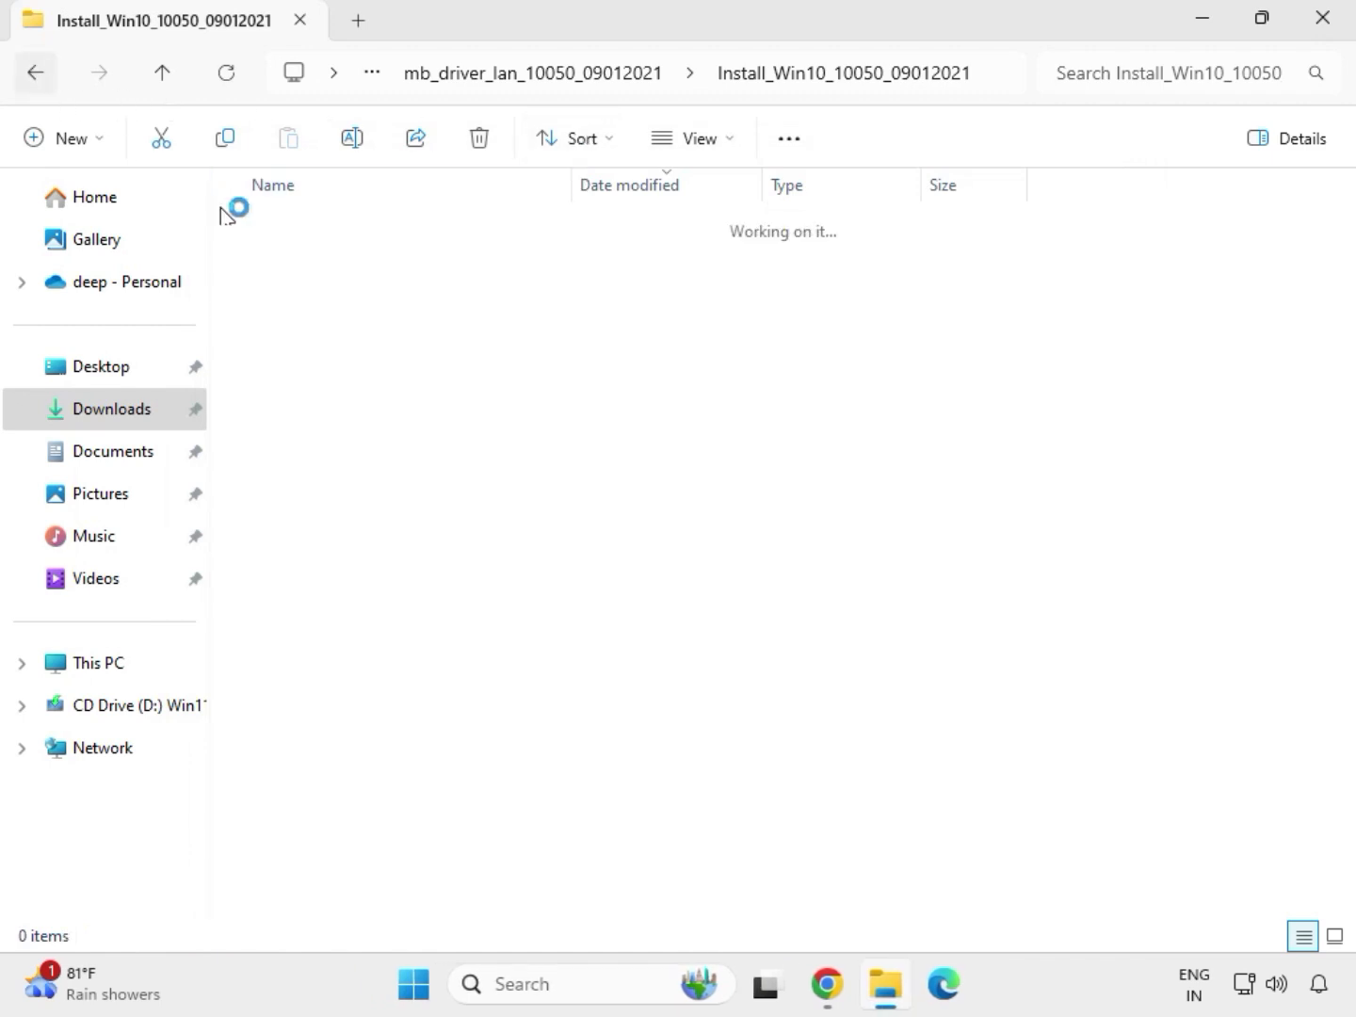
left_click(33, 73)
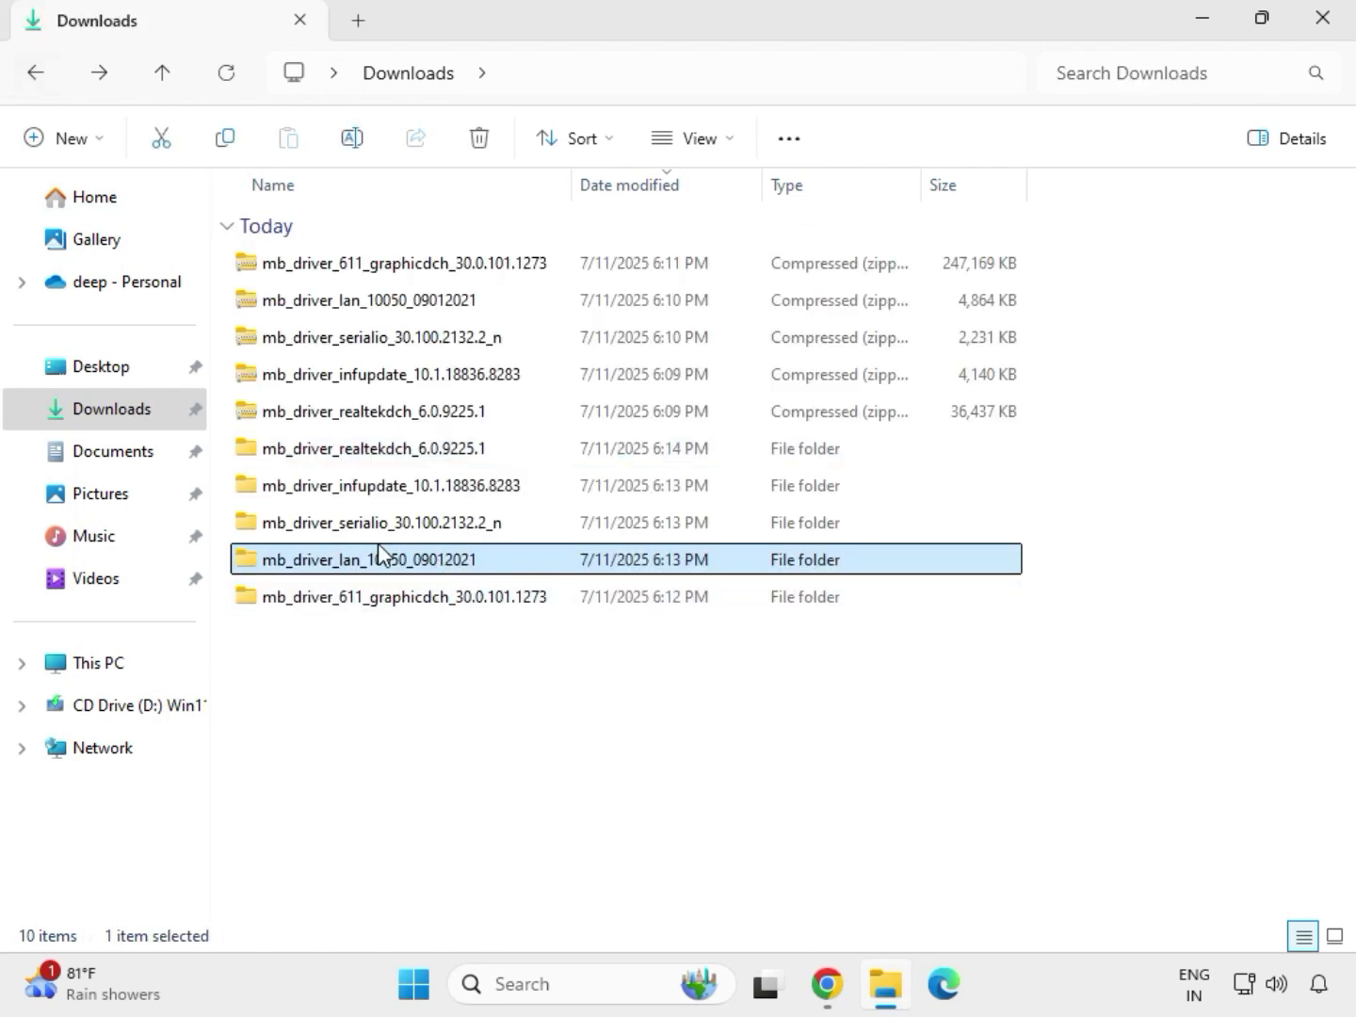
Run SetupSerialIO from the extracted mb_driver_serialio_30.100.2132.2_n folder as administrator and allow it to make changes
double_click(381, 528)
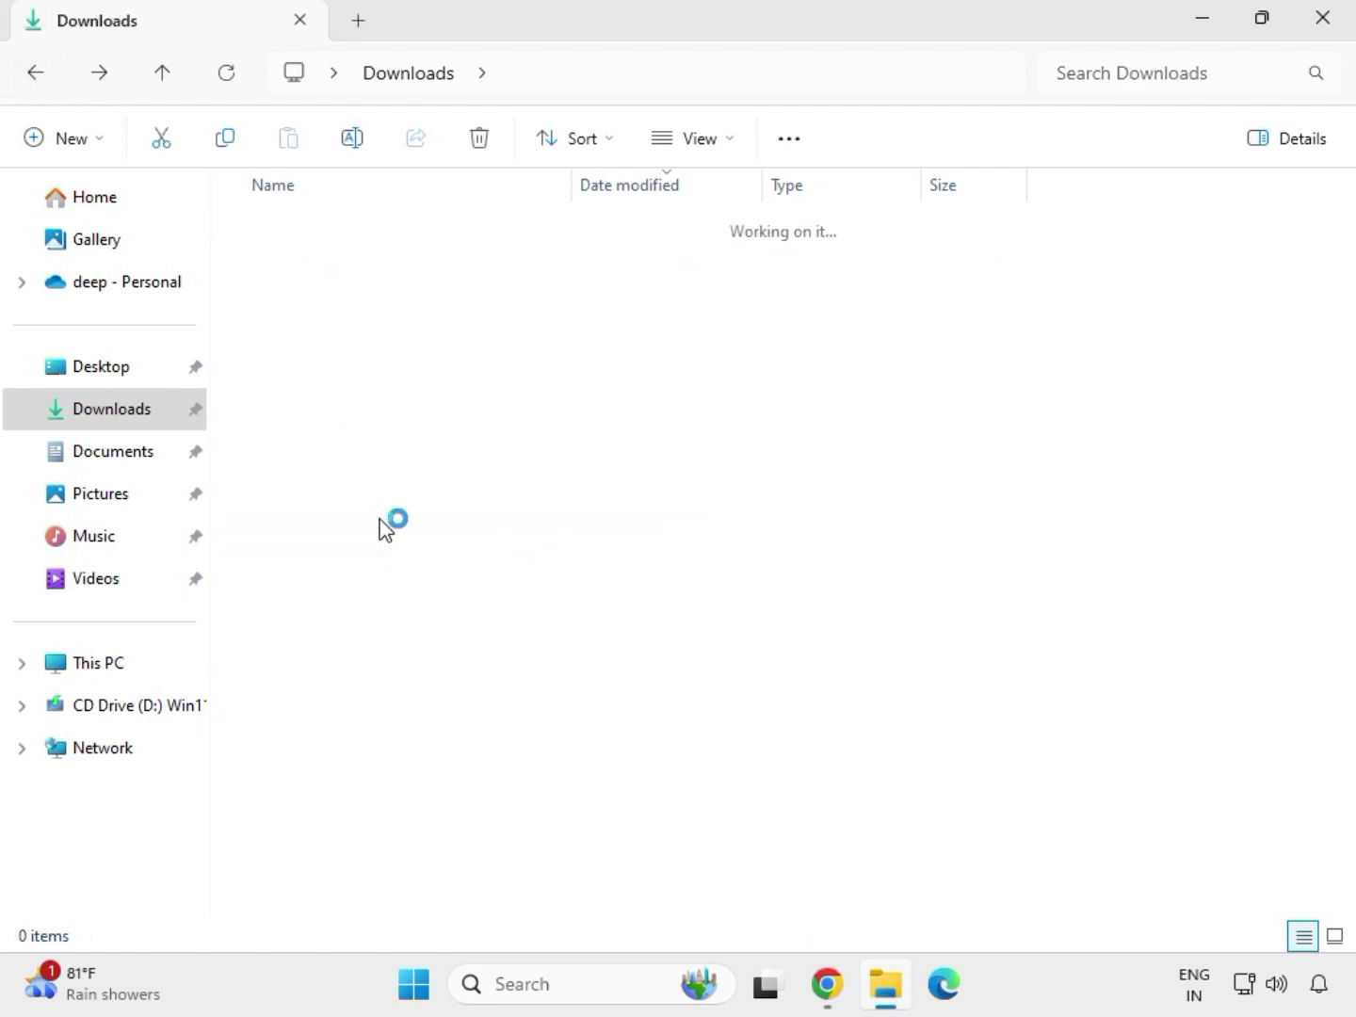
left_click(405, 267)
double_click(405, 265)
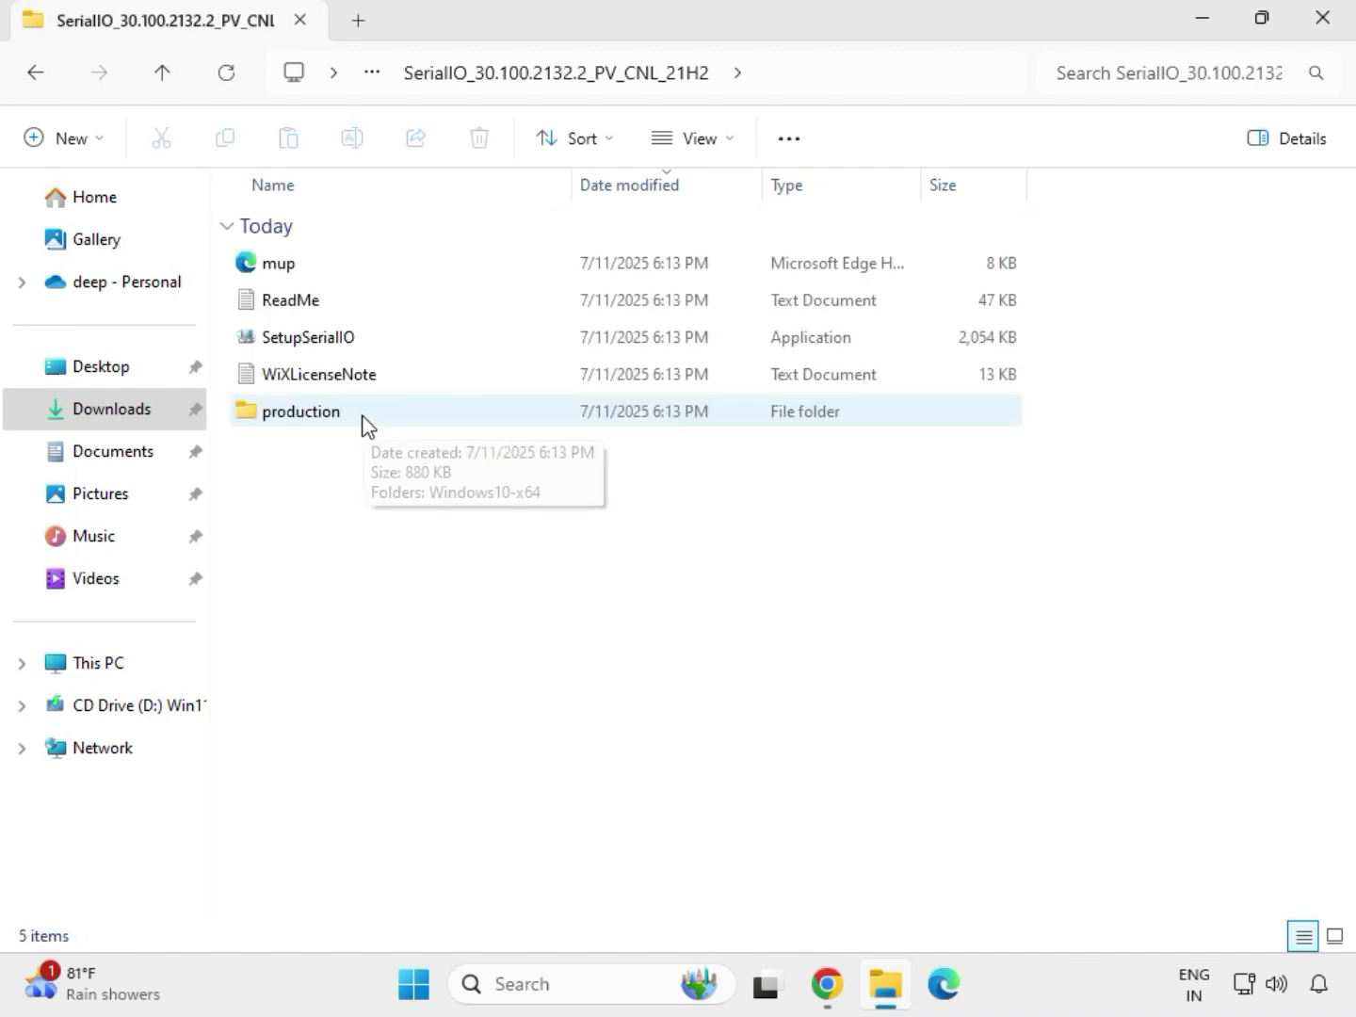
left_click(341, 349)
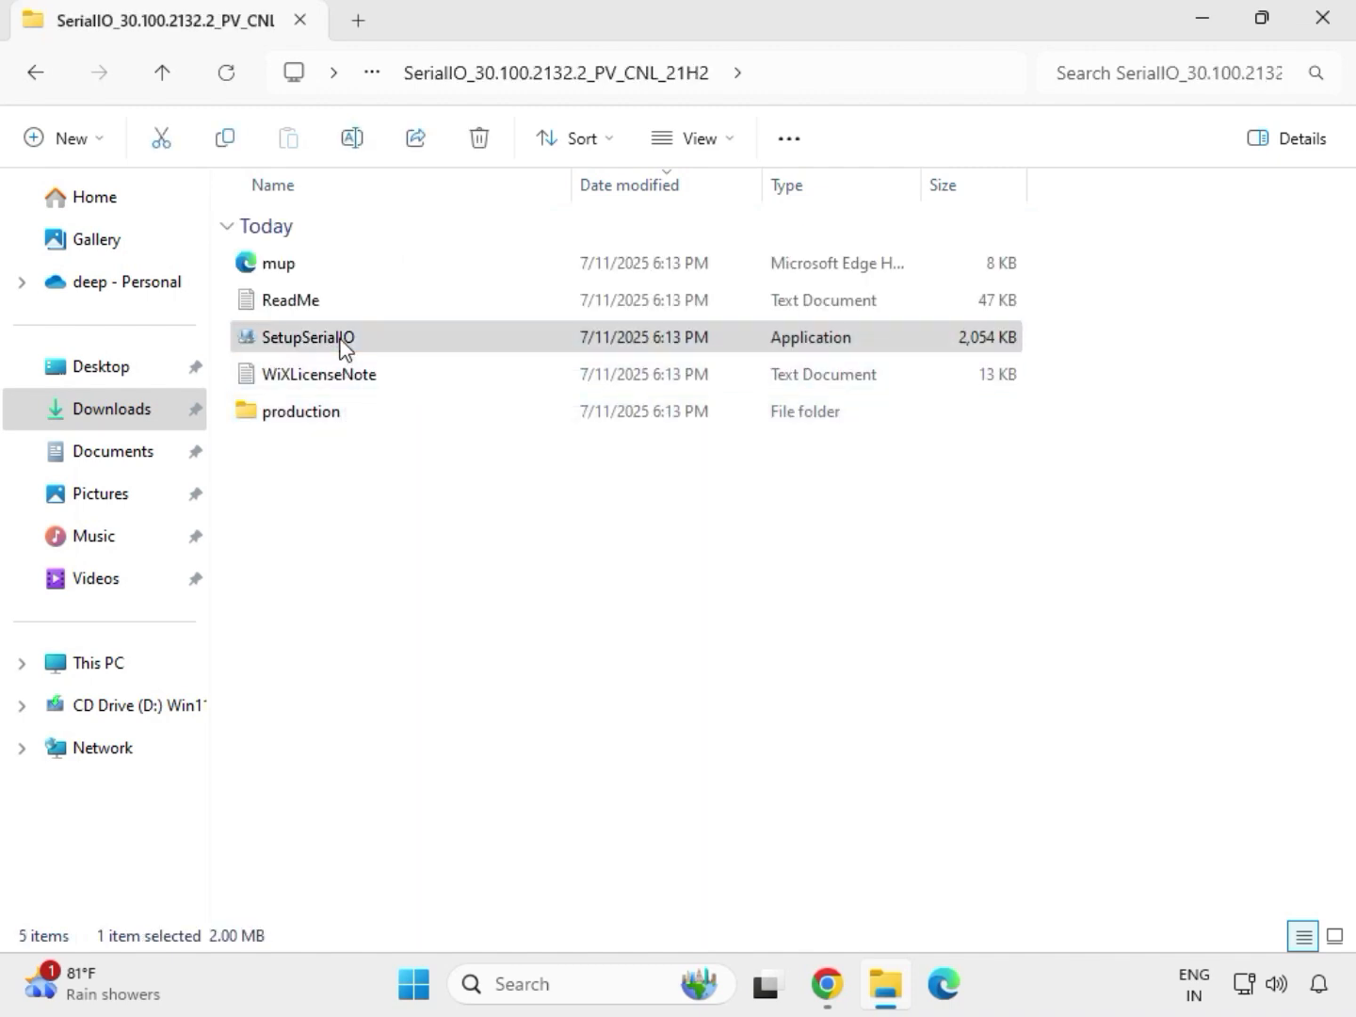
right_click(343, 348)
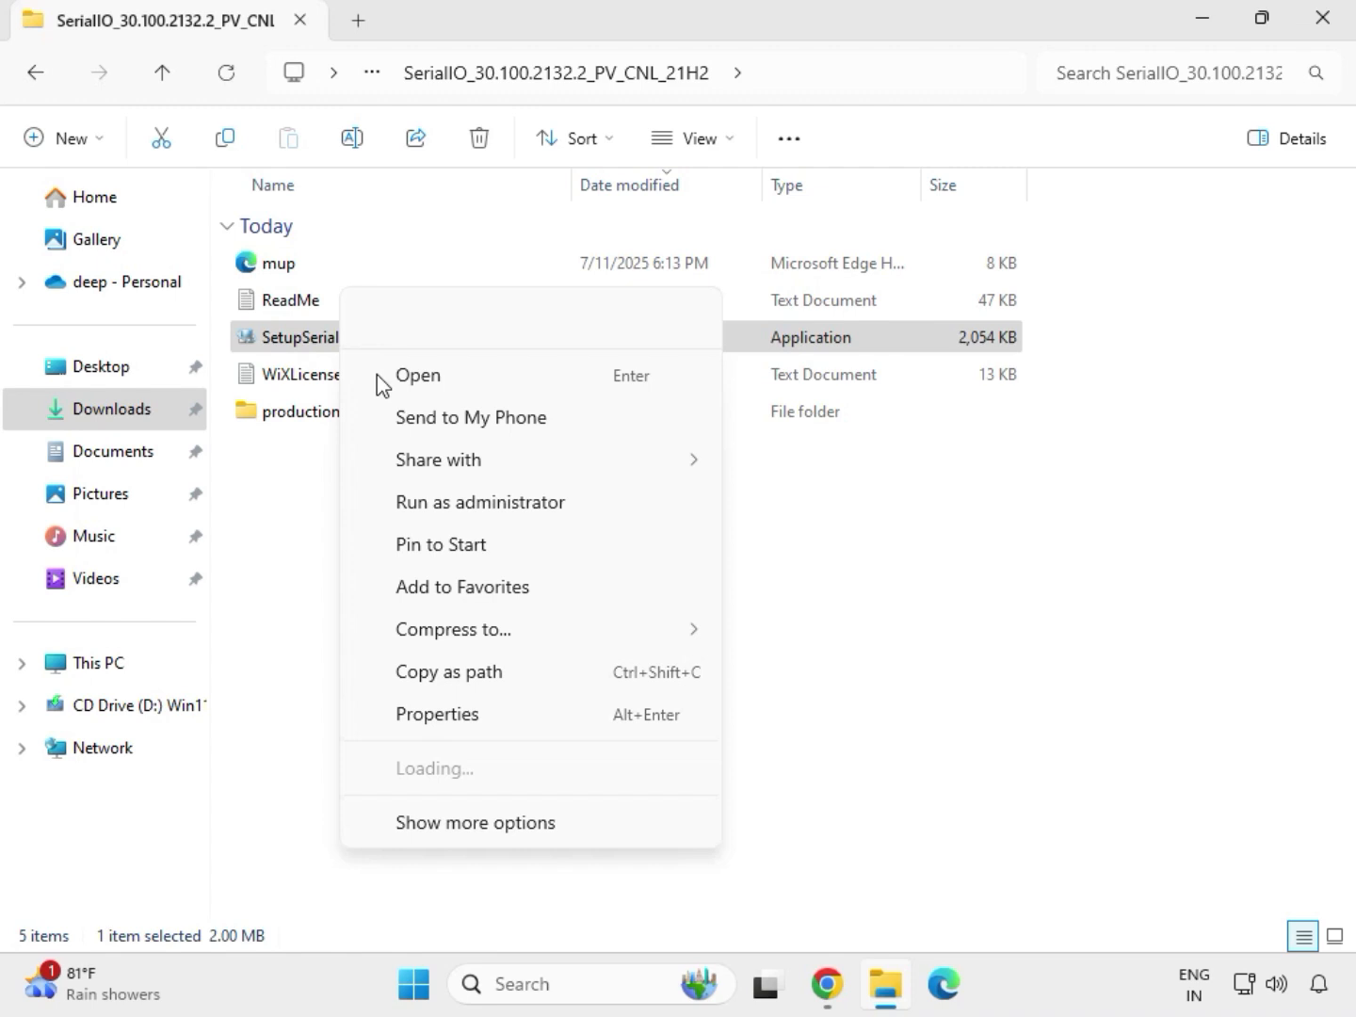
left_click(473, 504)
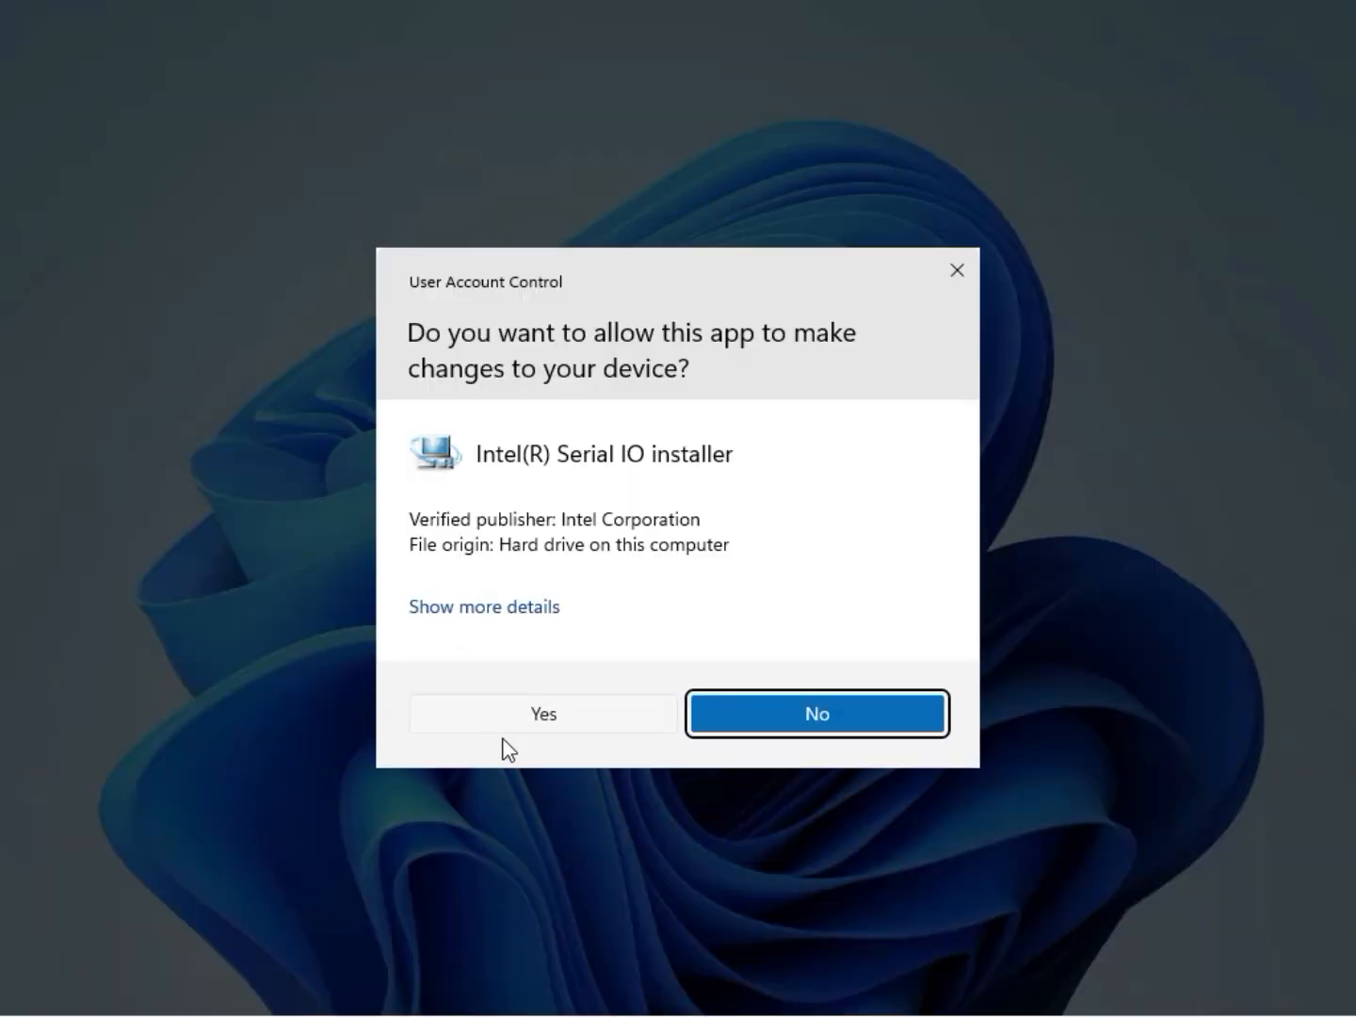
left_click(534, 715)
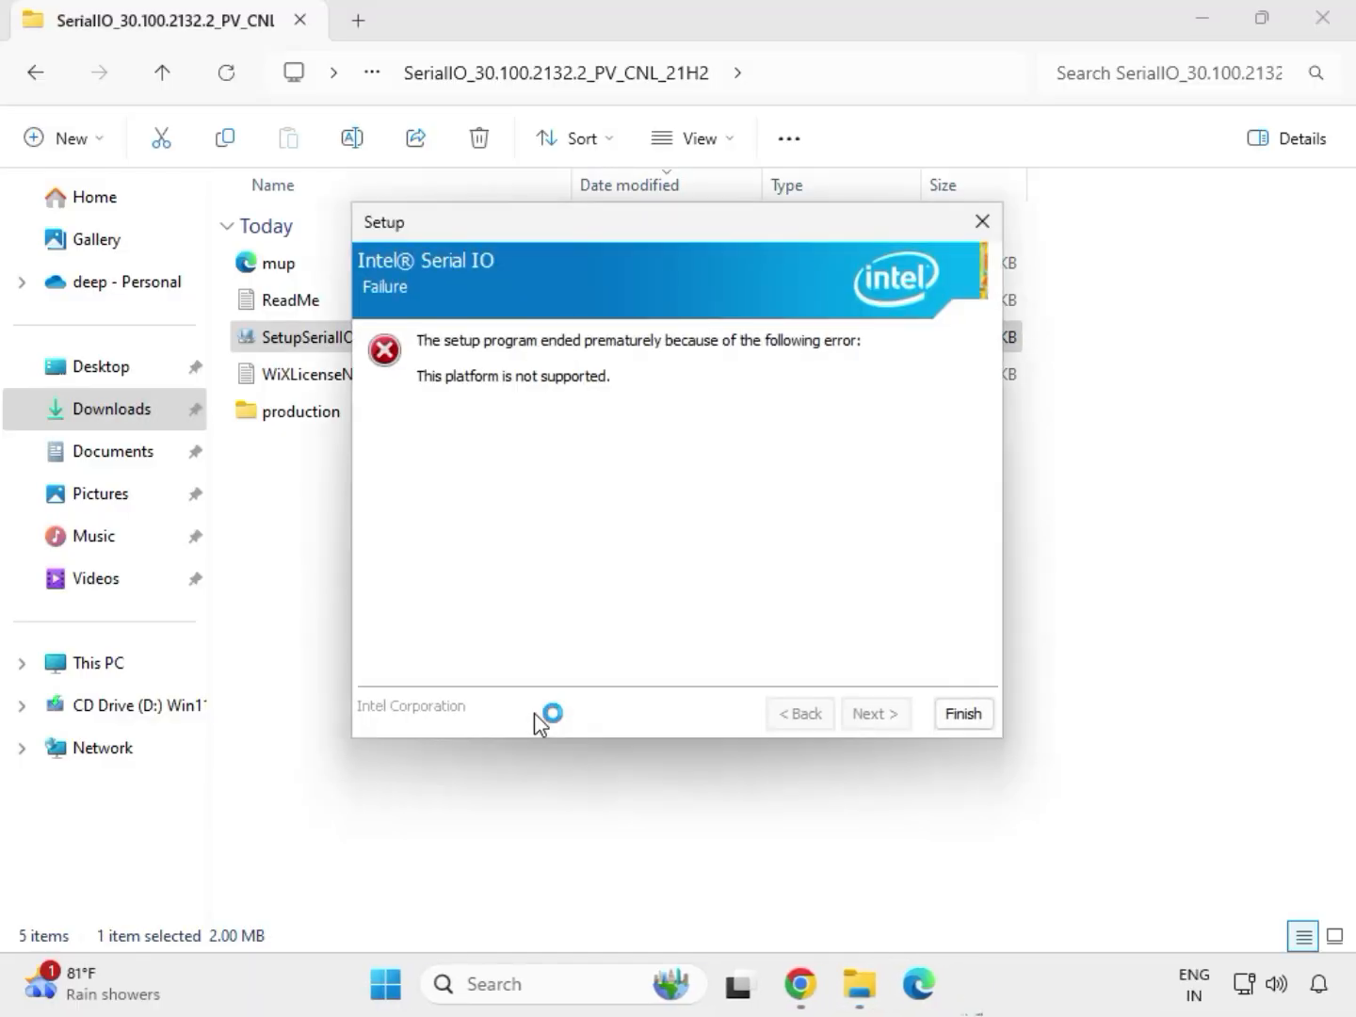
Close the Intel Serial IO setup and go back to the Downloads folder
left_click(955, 717)
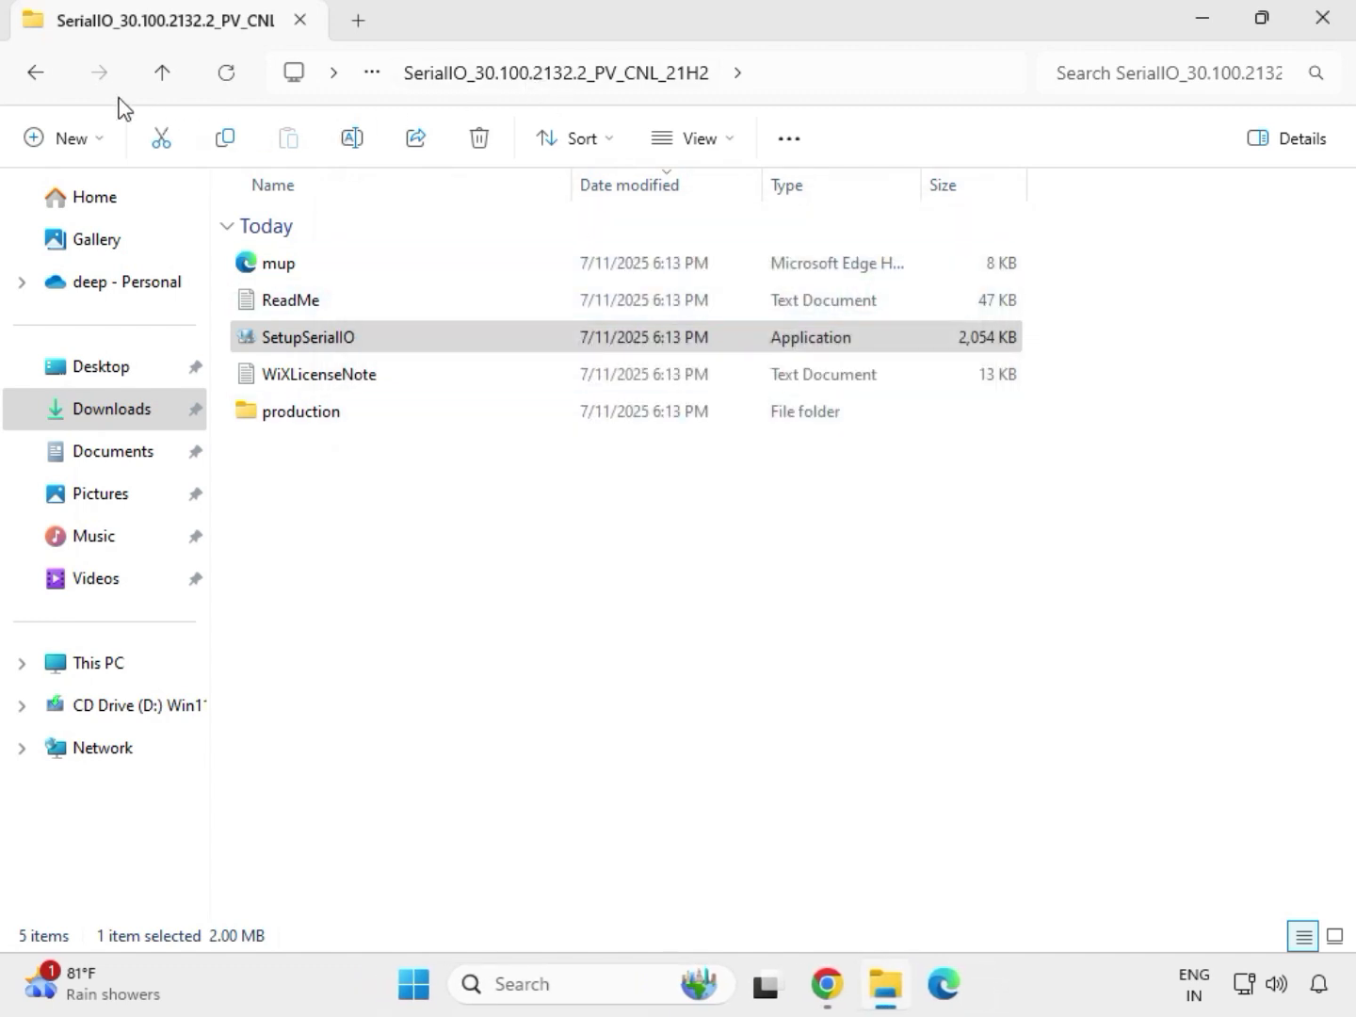
left_click(36, 73)
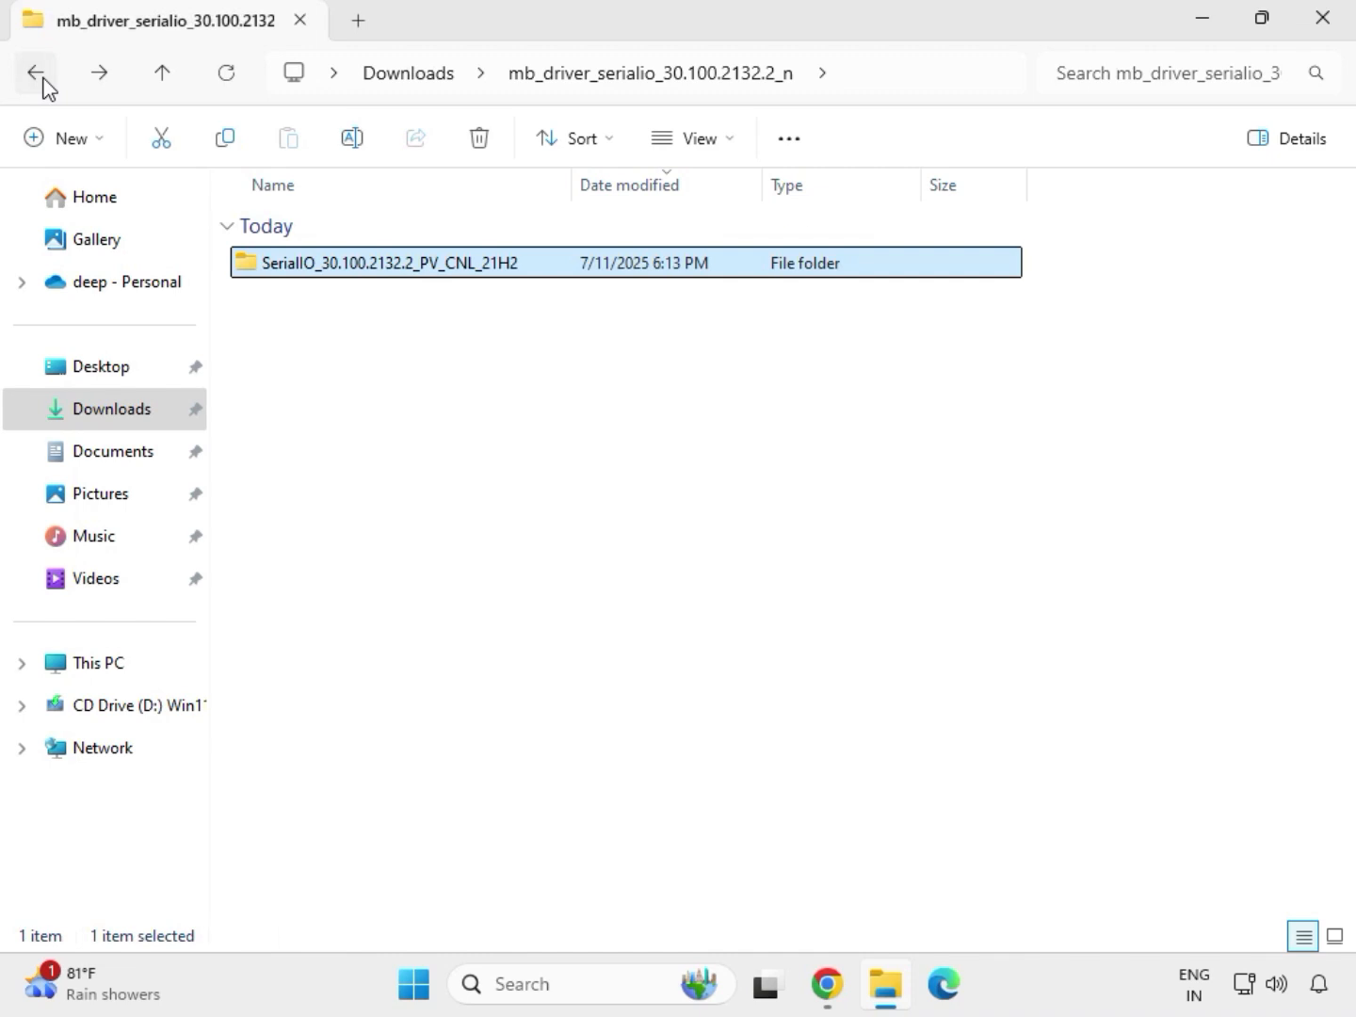
left_click(41, 80)
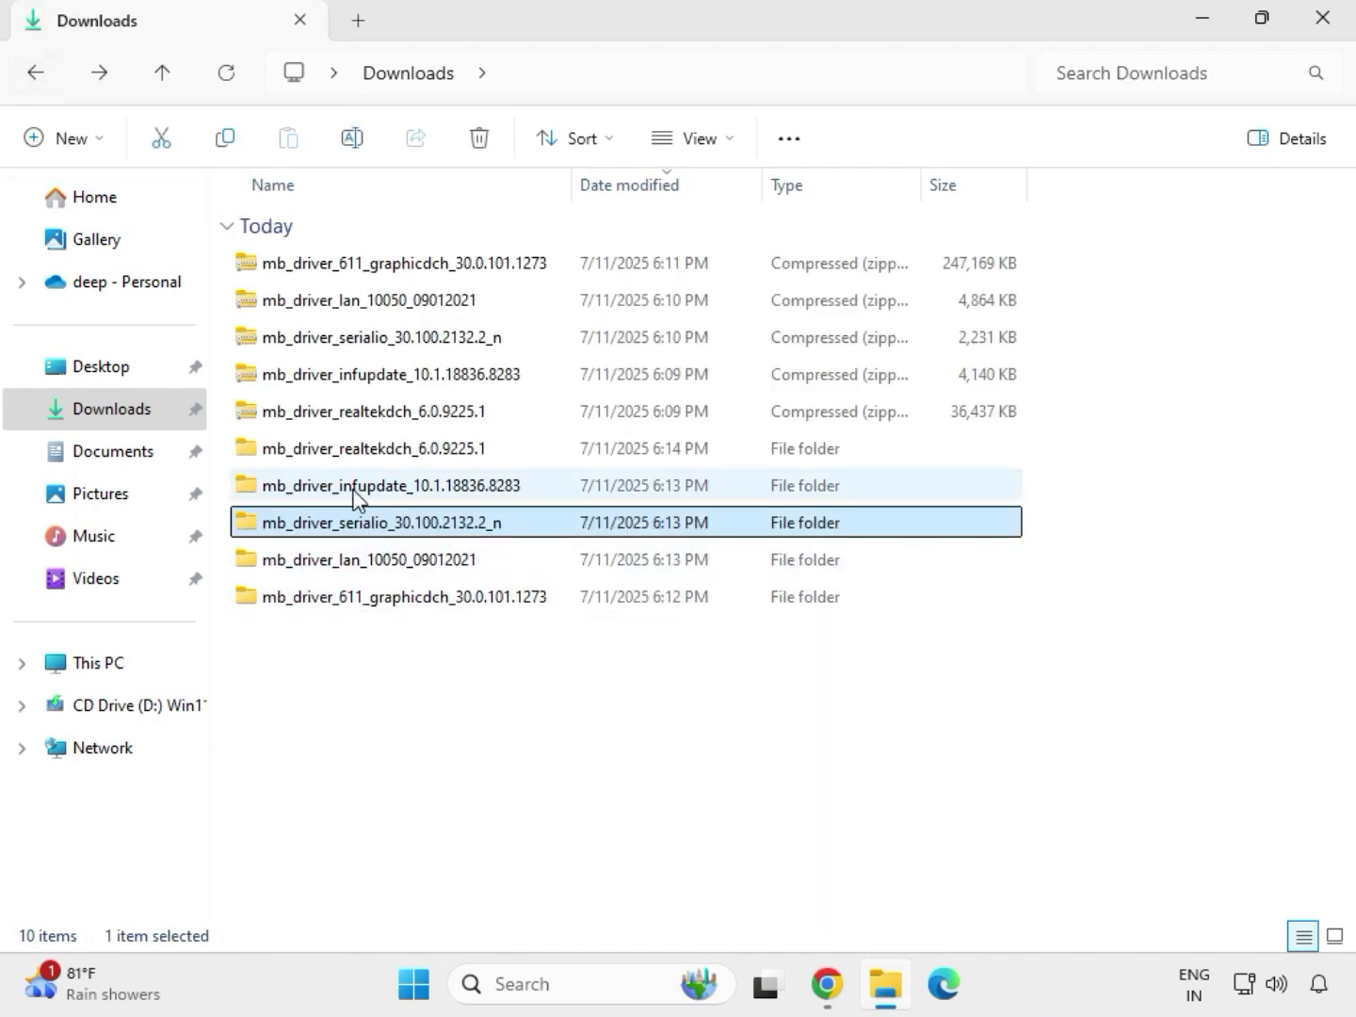
Run SetupChipset from the extracted mb_driver_infupdate_10.1.18836.8283 folder as administrator and allow it to make changes
left_click(356, 489)
double_click(356, 489)
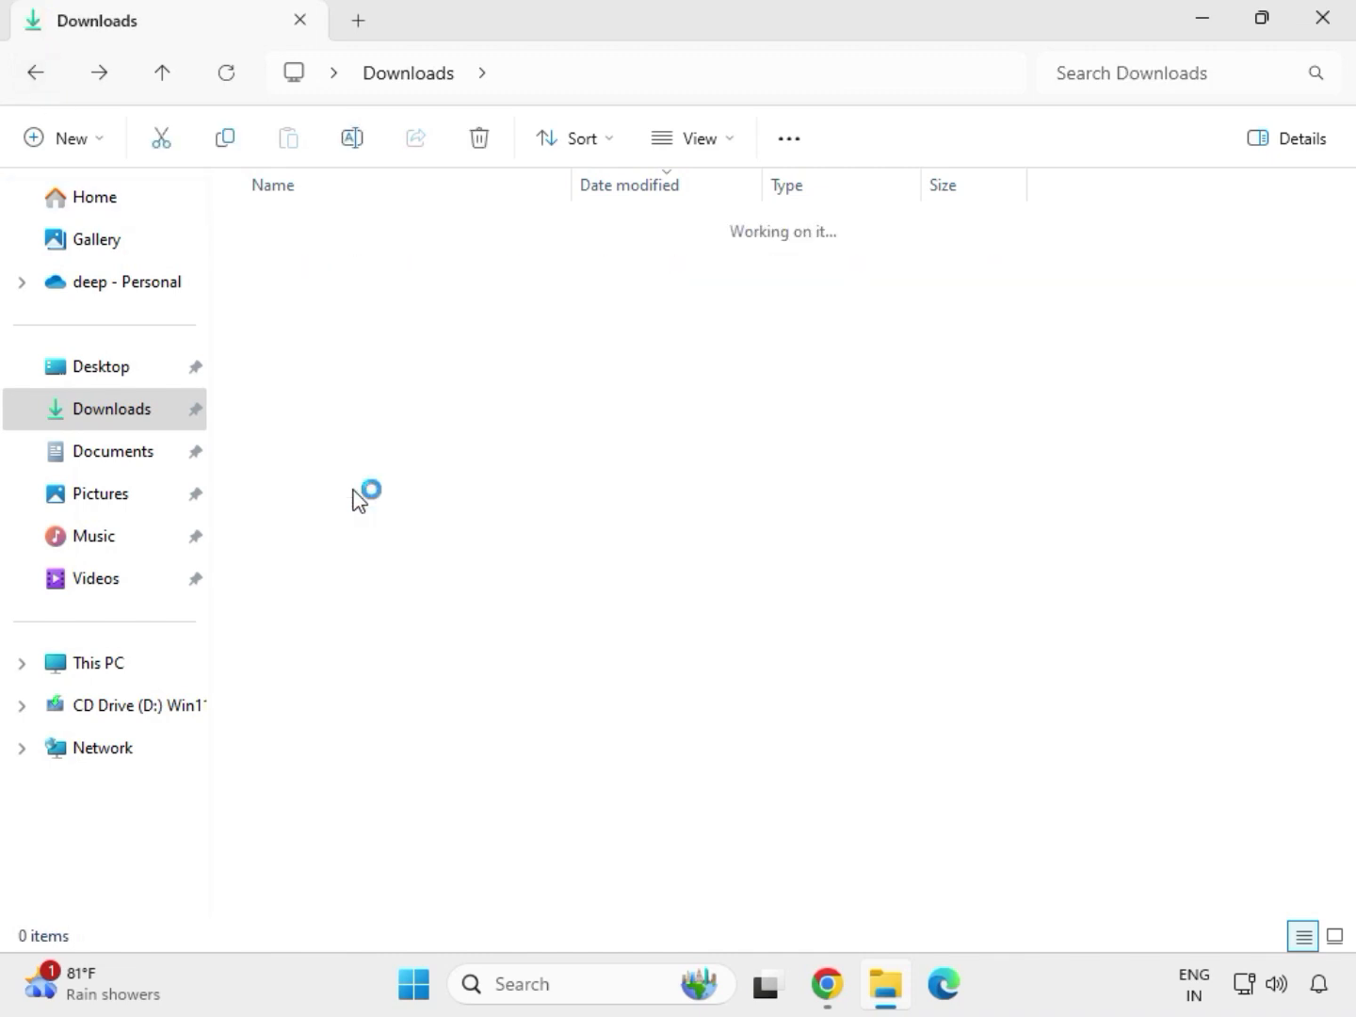
left_click(357, 267)
double_click(359, 268)
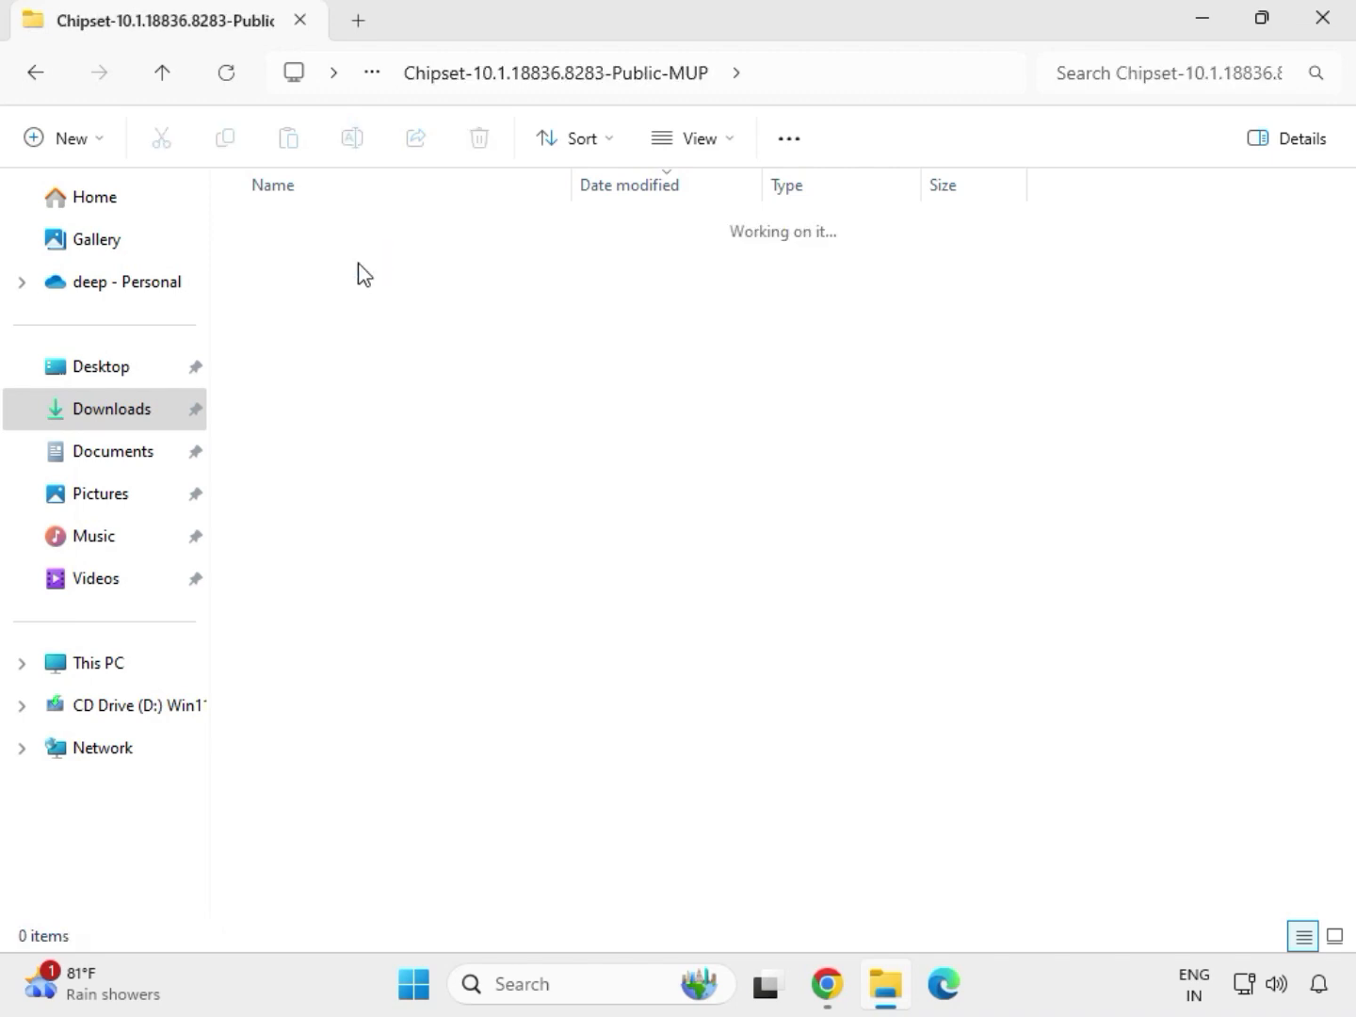
left_click(385, 305)
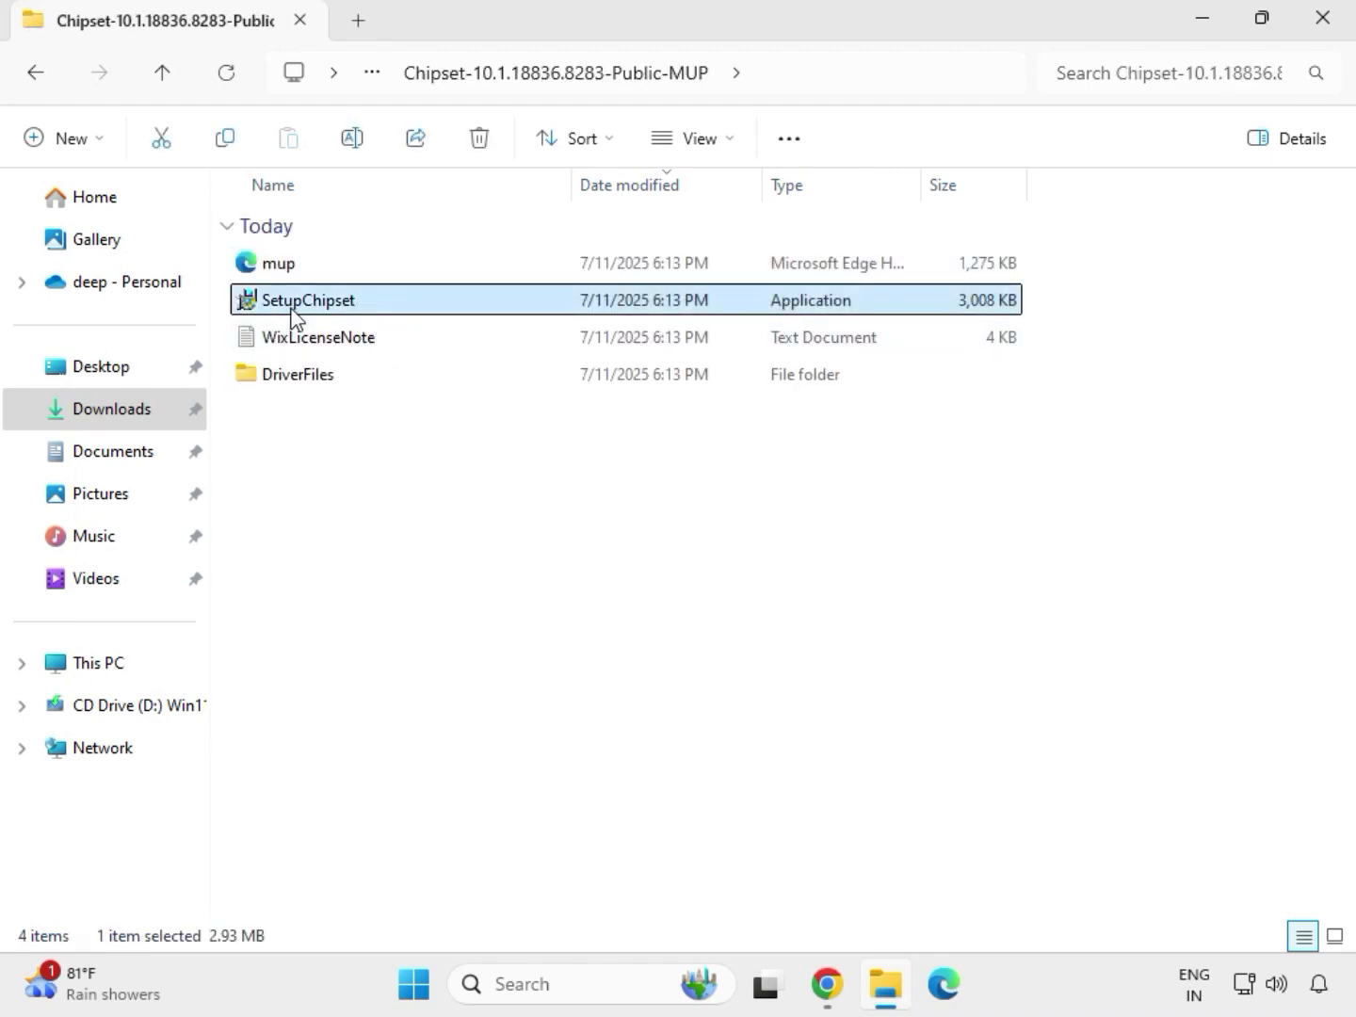
right_click(372, 309)
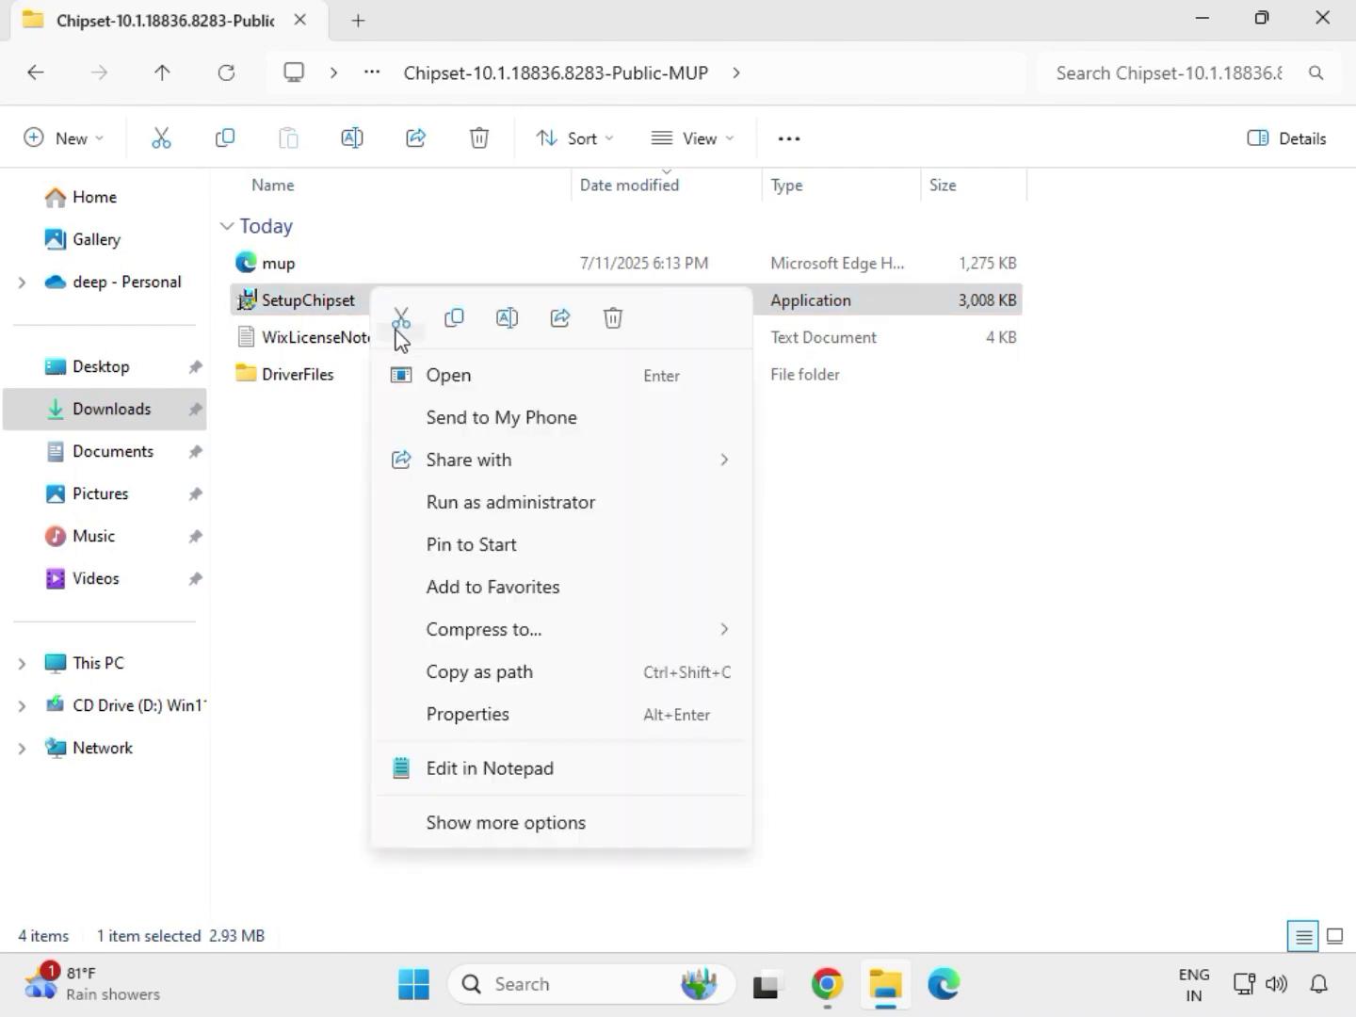
left_click(479, 503)
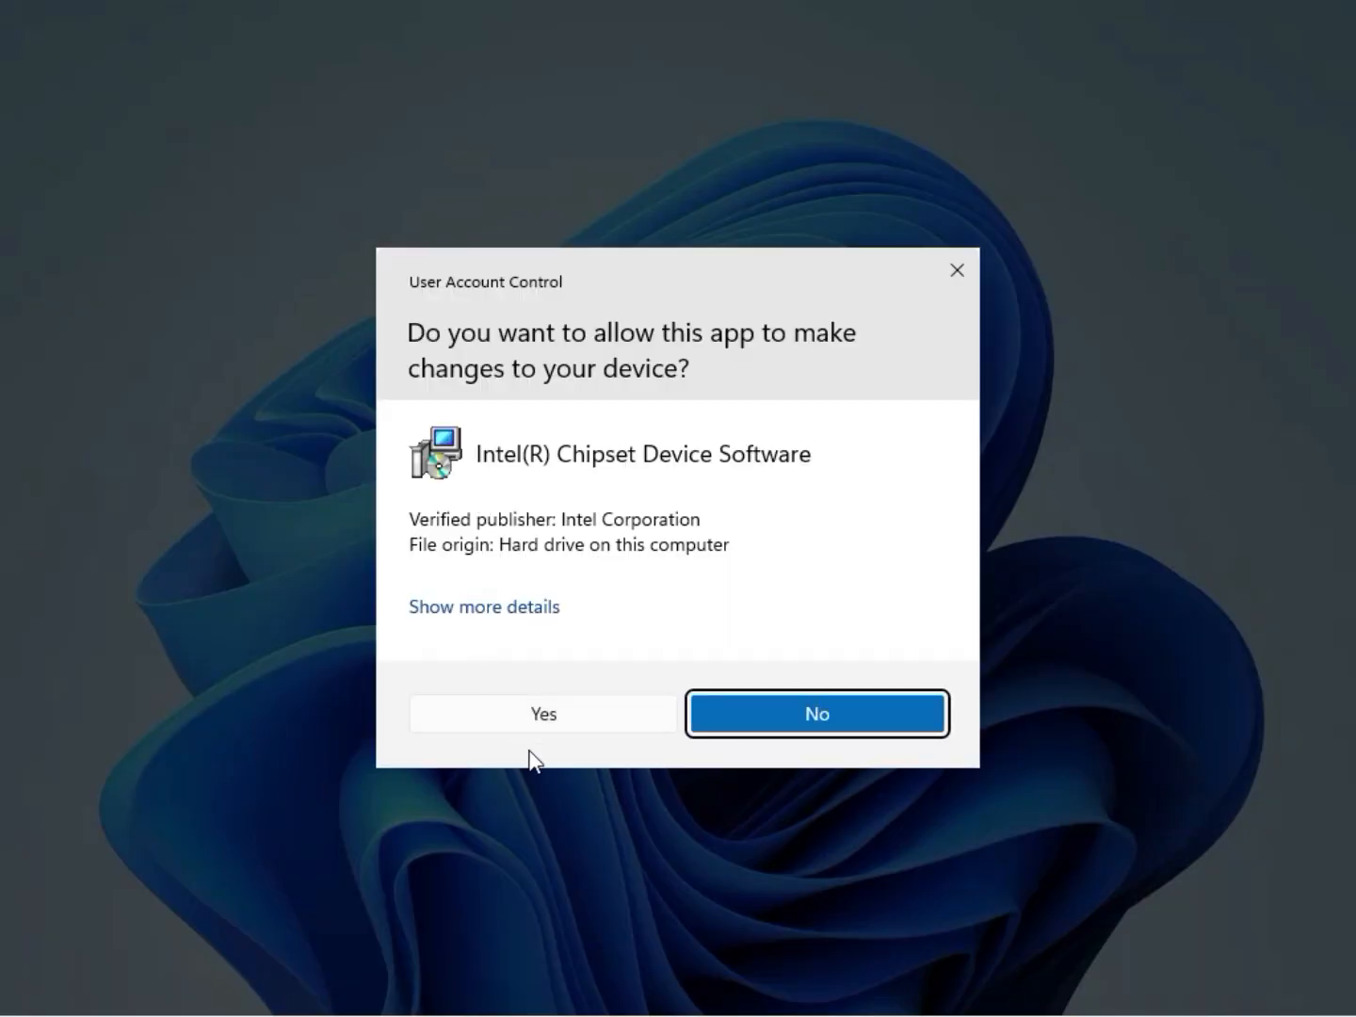
left_click(539, 724)
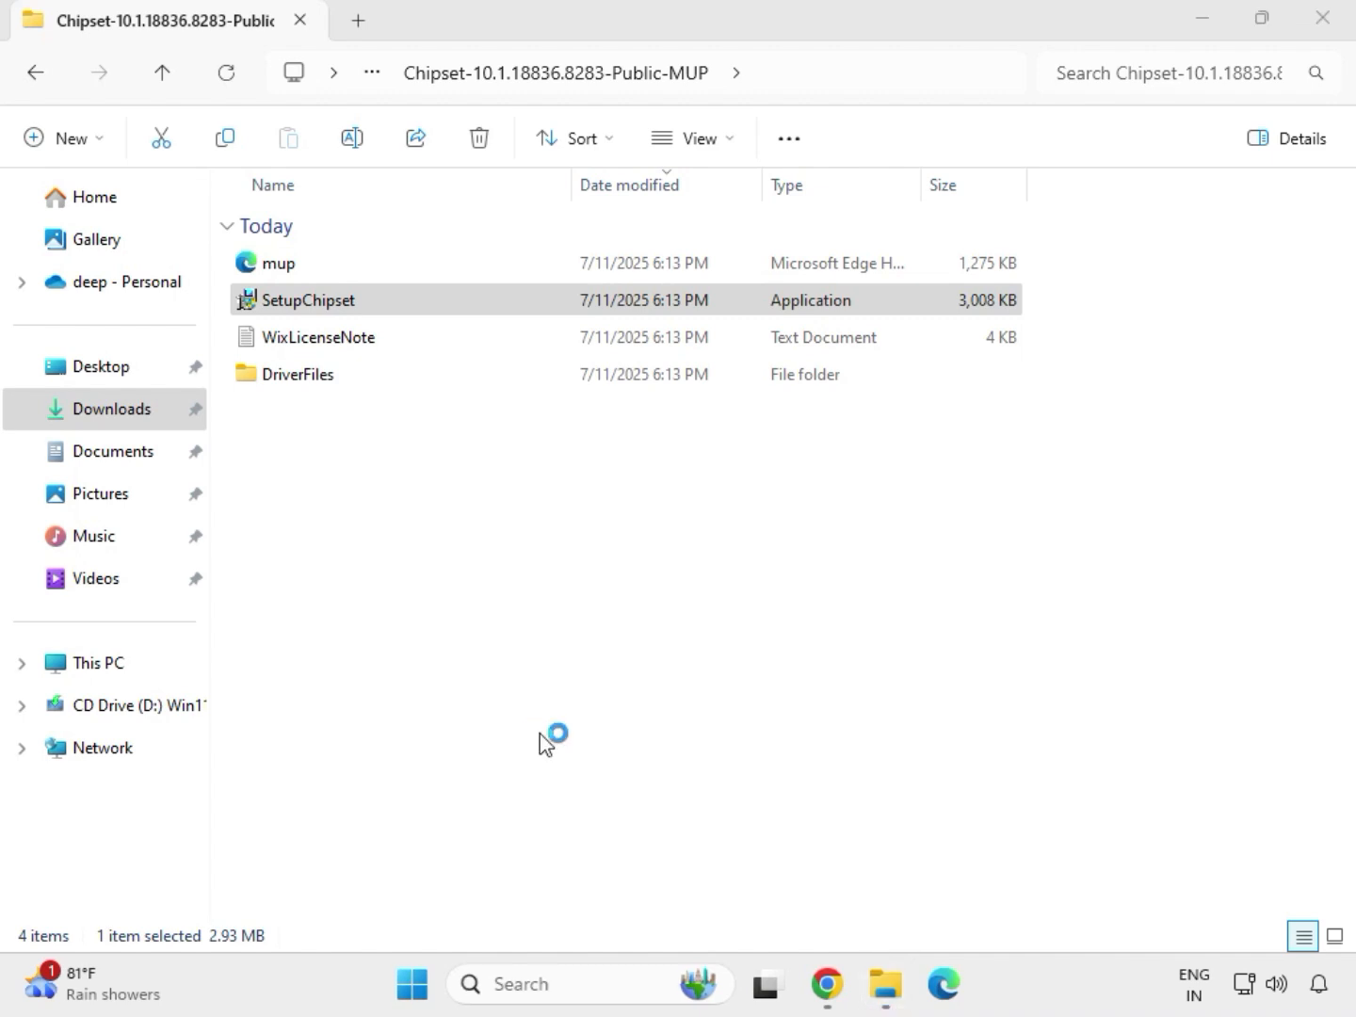
Try to install the Intel Chipset Device Software by accepting its licence agreement, then close the installer and return to the Downloads folder
left_click(792, 702)
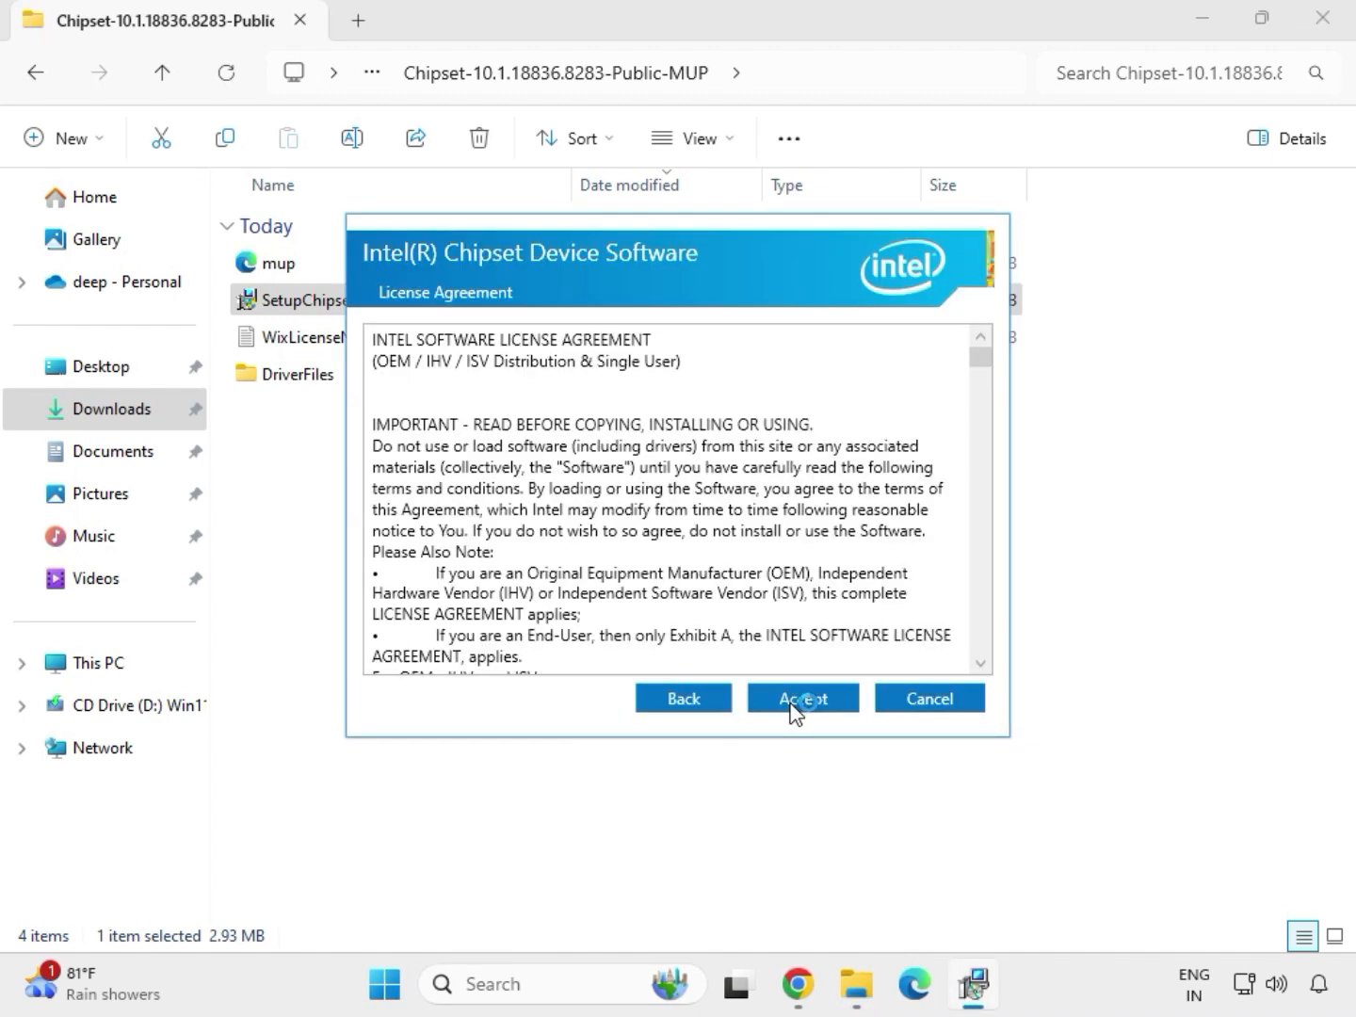
left_click(792, 703)
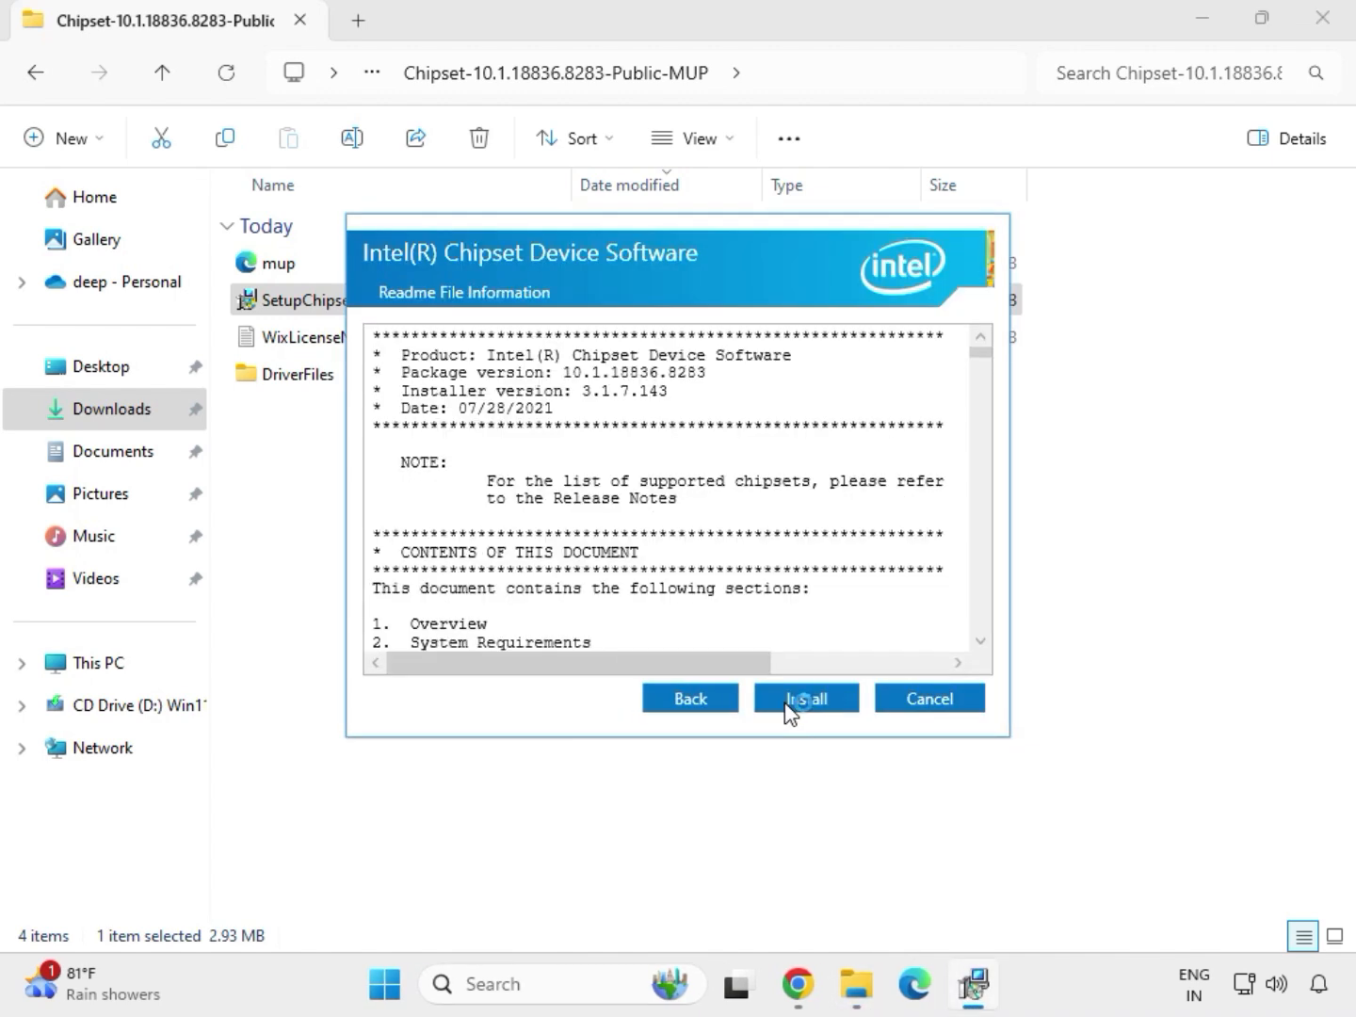
left_click(832, 705)
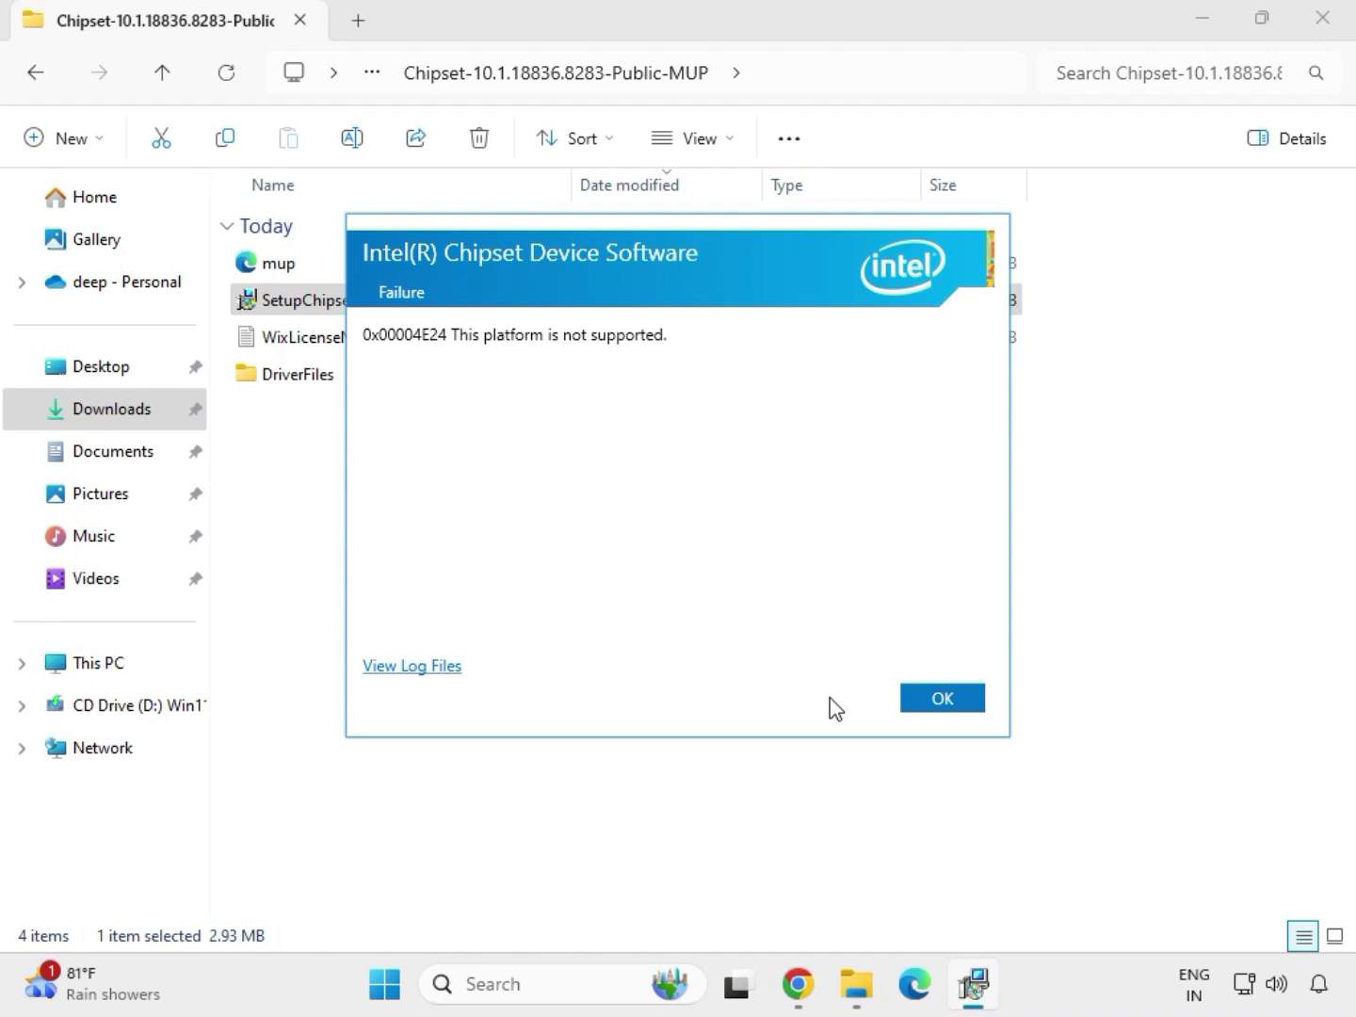
left_click(916, 702)
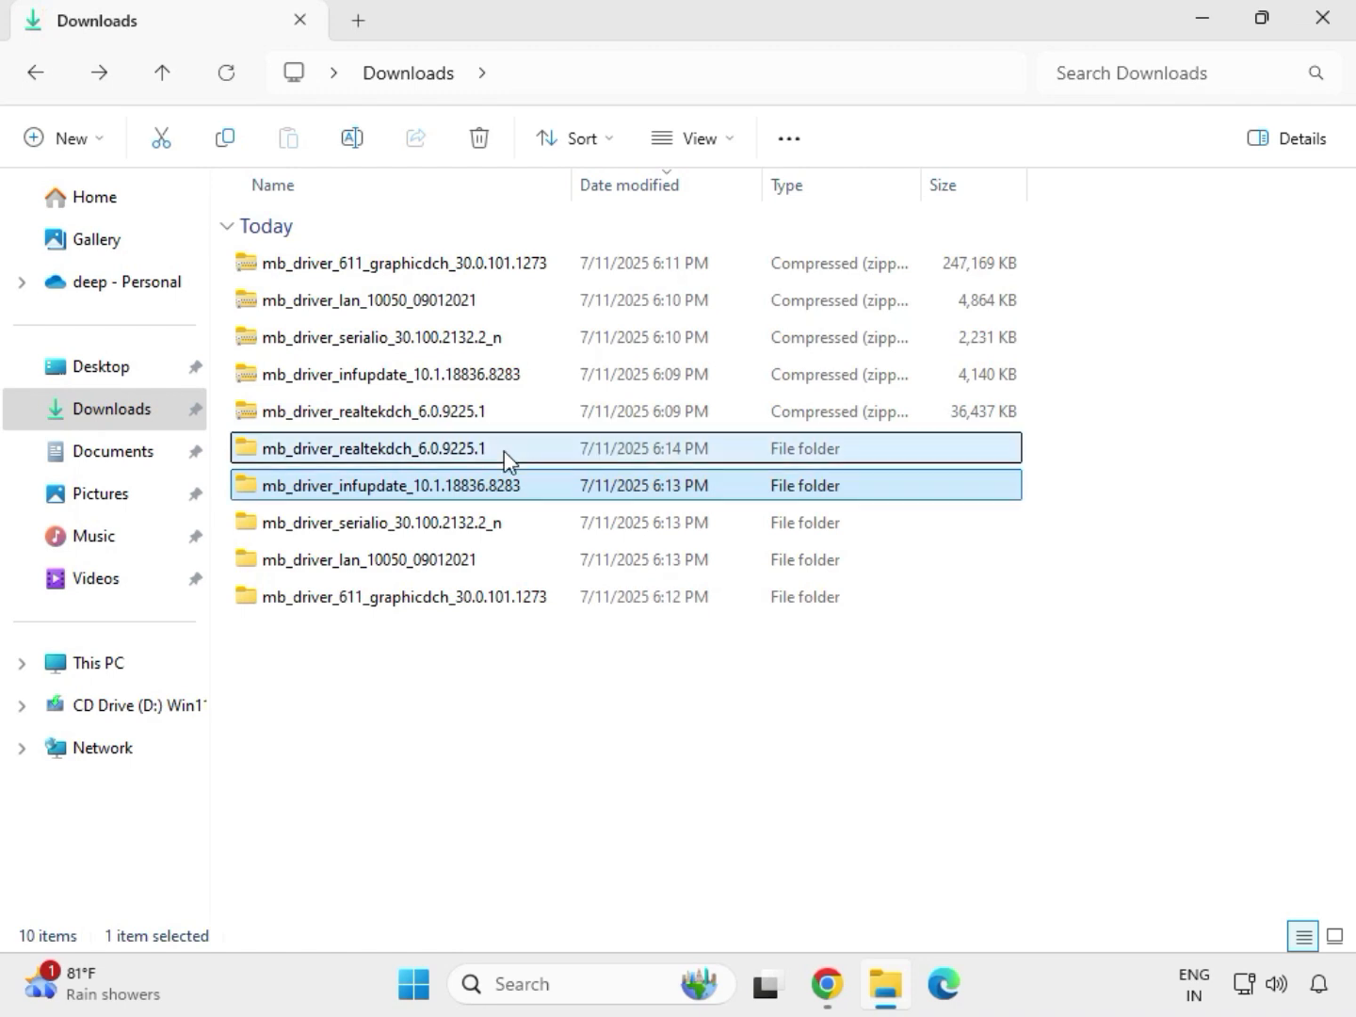
Run the mb_driver_611_graphicdch_30.0.101.1273 application from its extracted folder as administrator and allow it to make changes
double_click(505, 452)
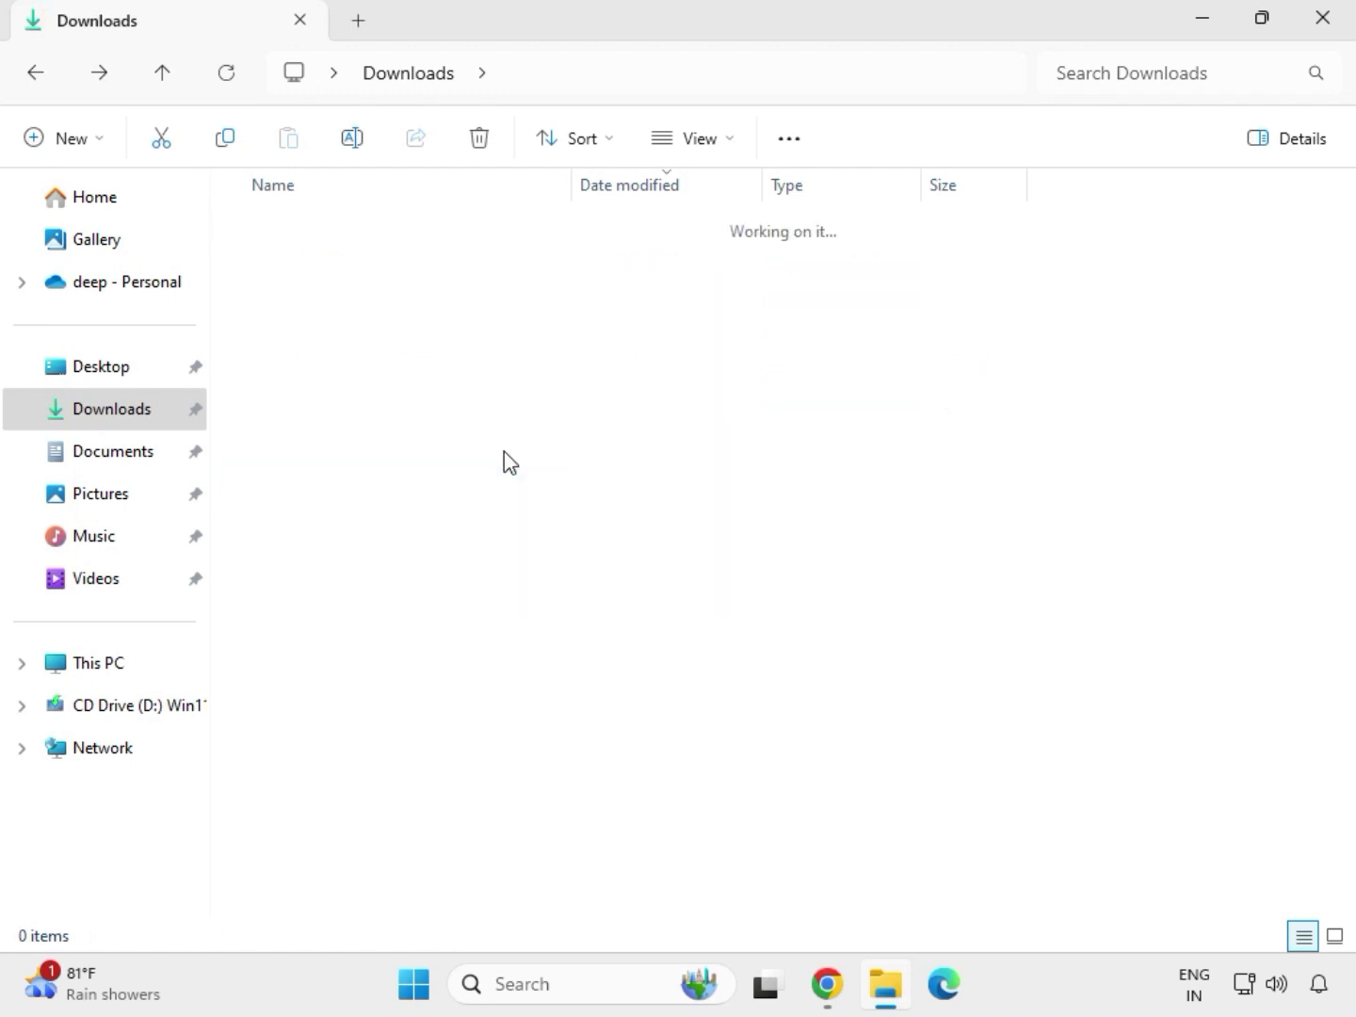
left_click(420, 82)
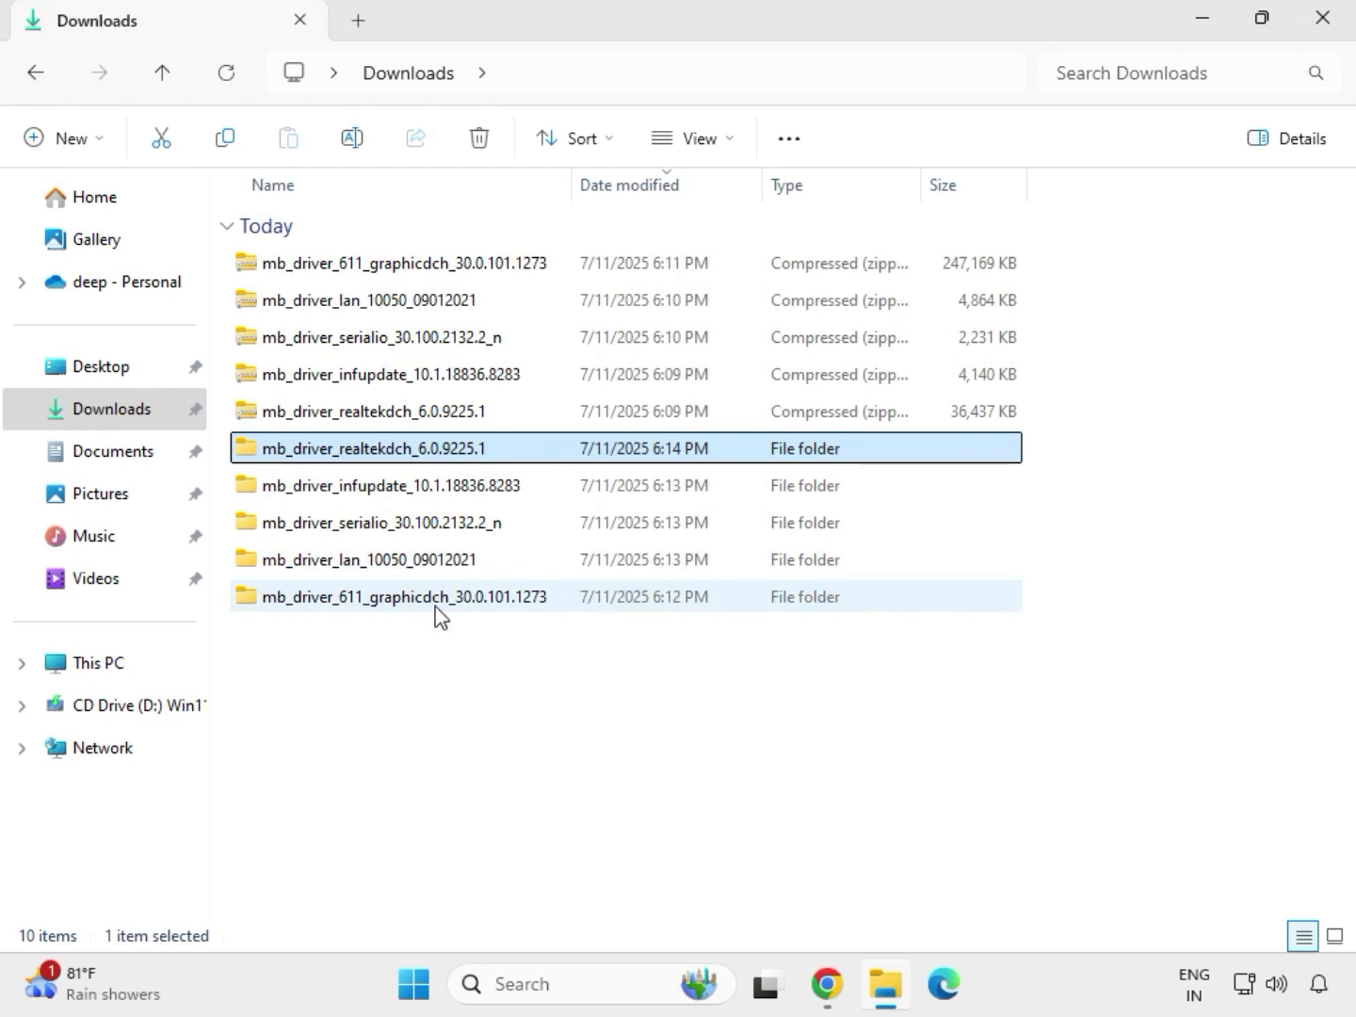
left_click(423, 603)
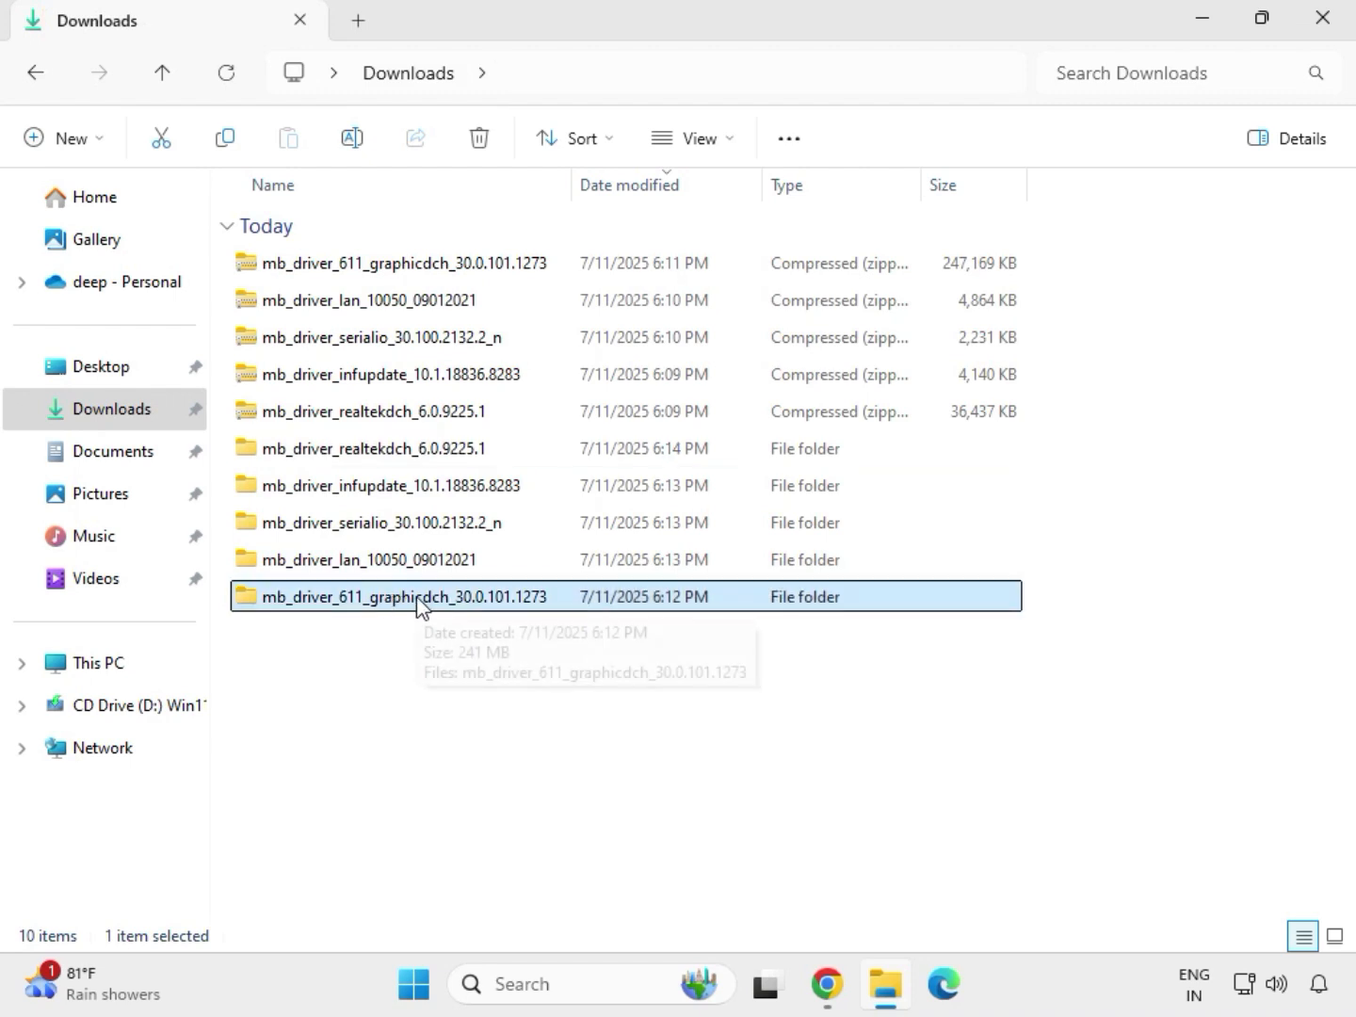
double_click(418, 606)
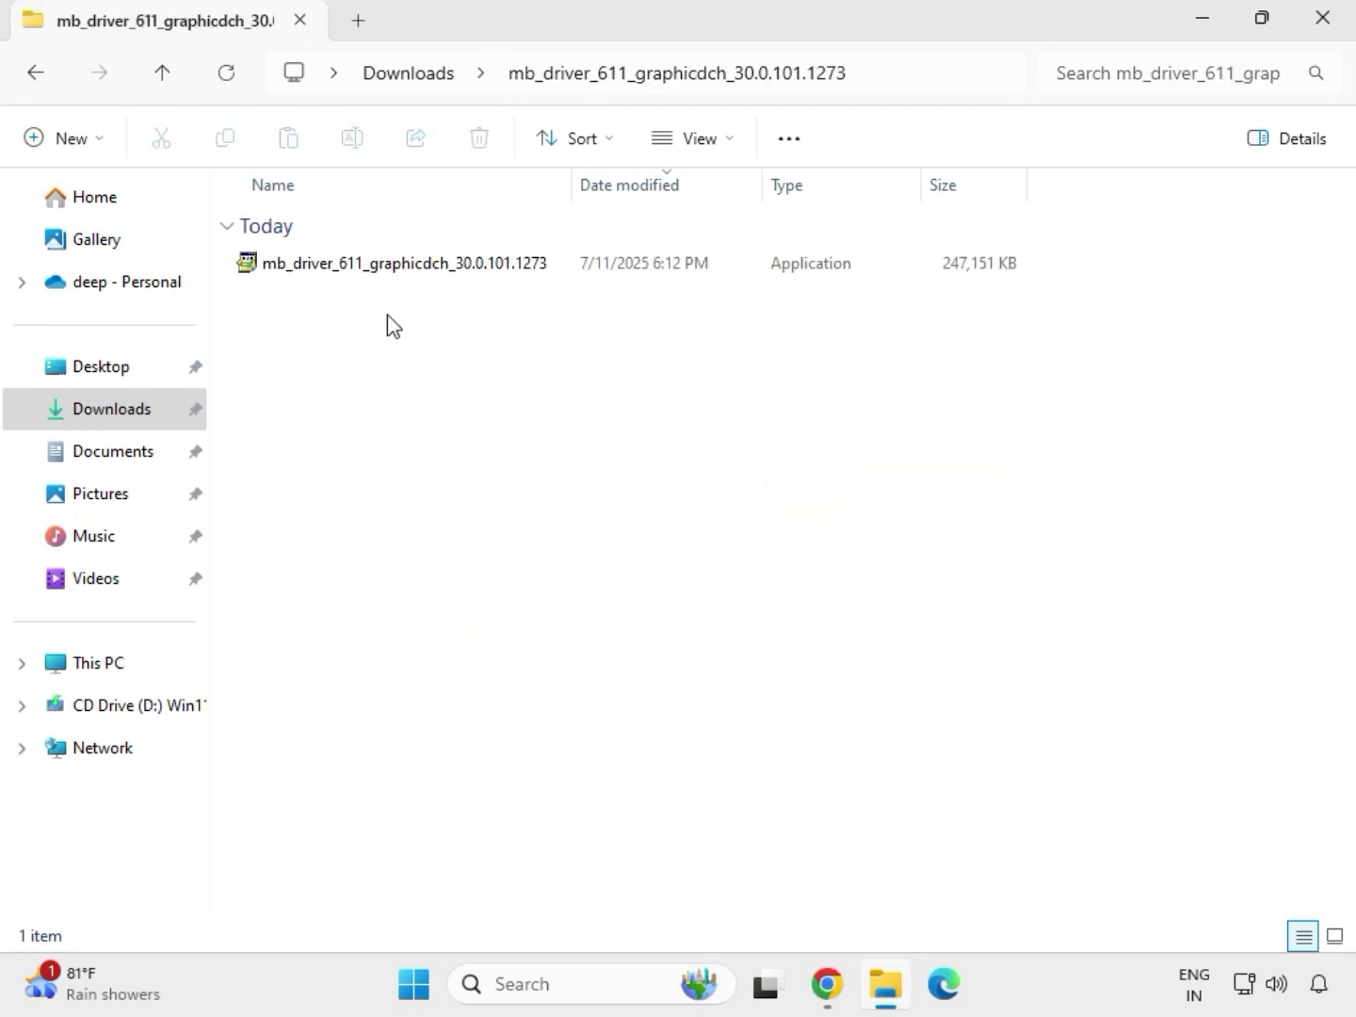
left_click(376, 271)
right_click(391, 306)
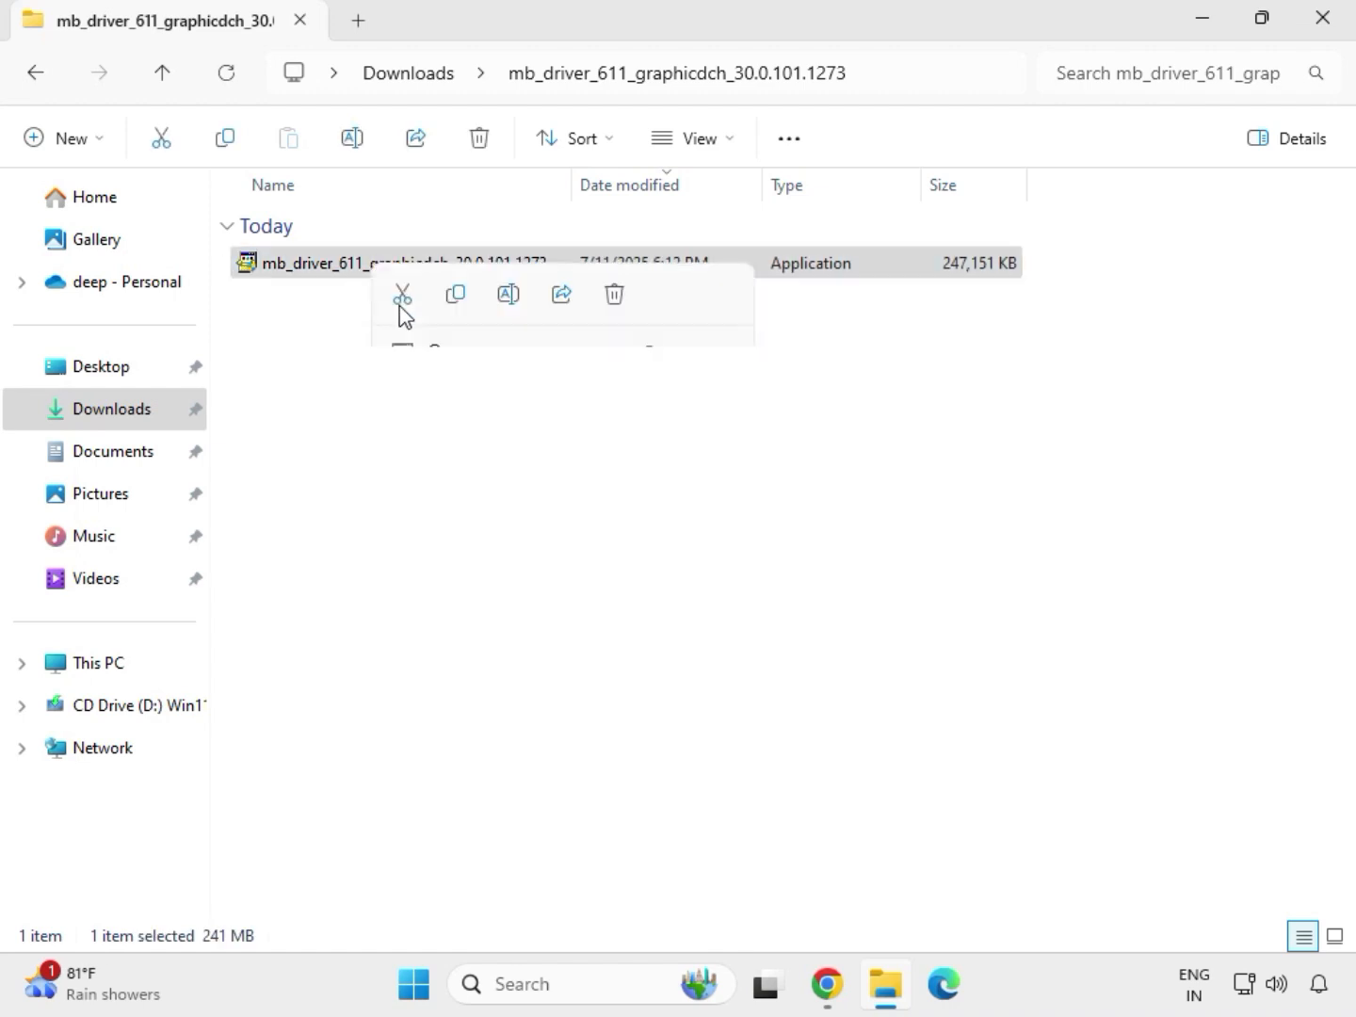
left_click(520, 486)
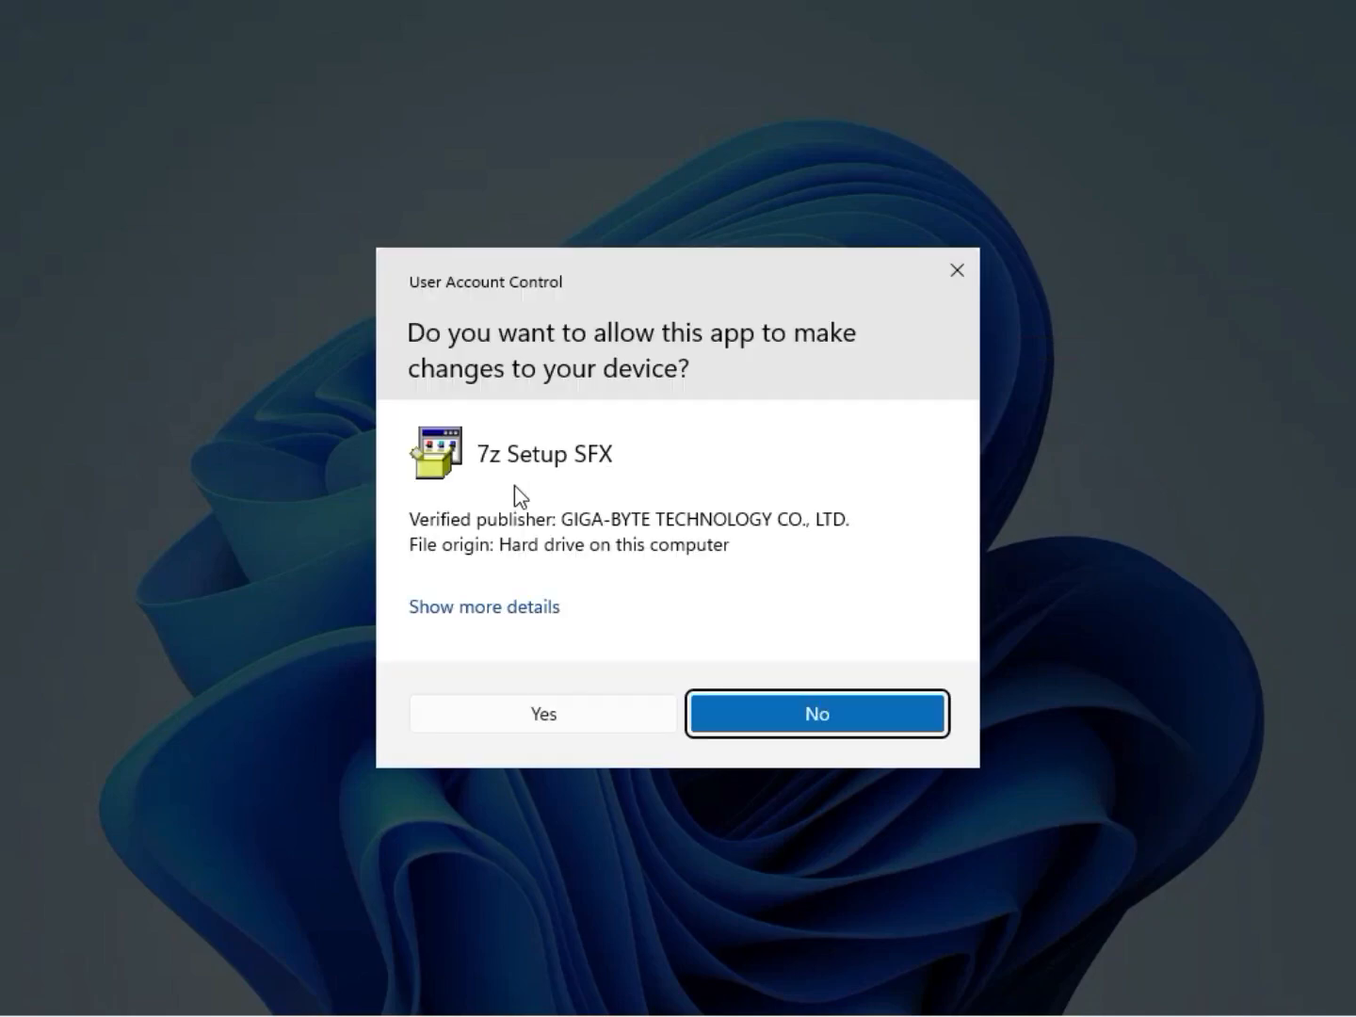
left_click(521, 717)
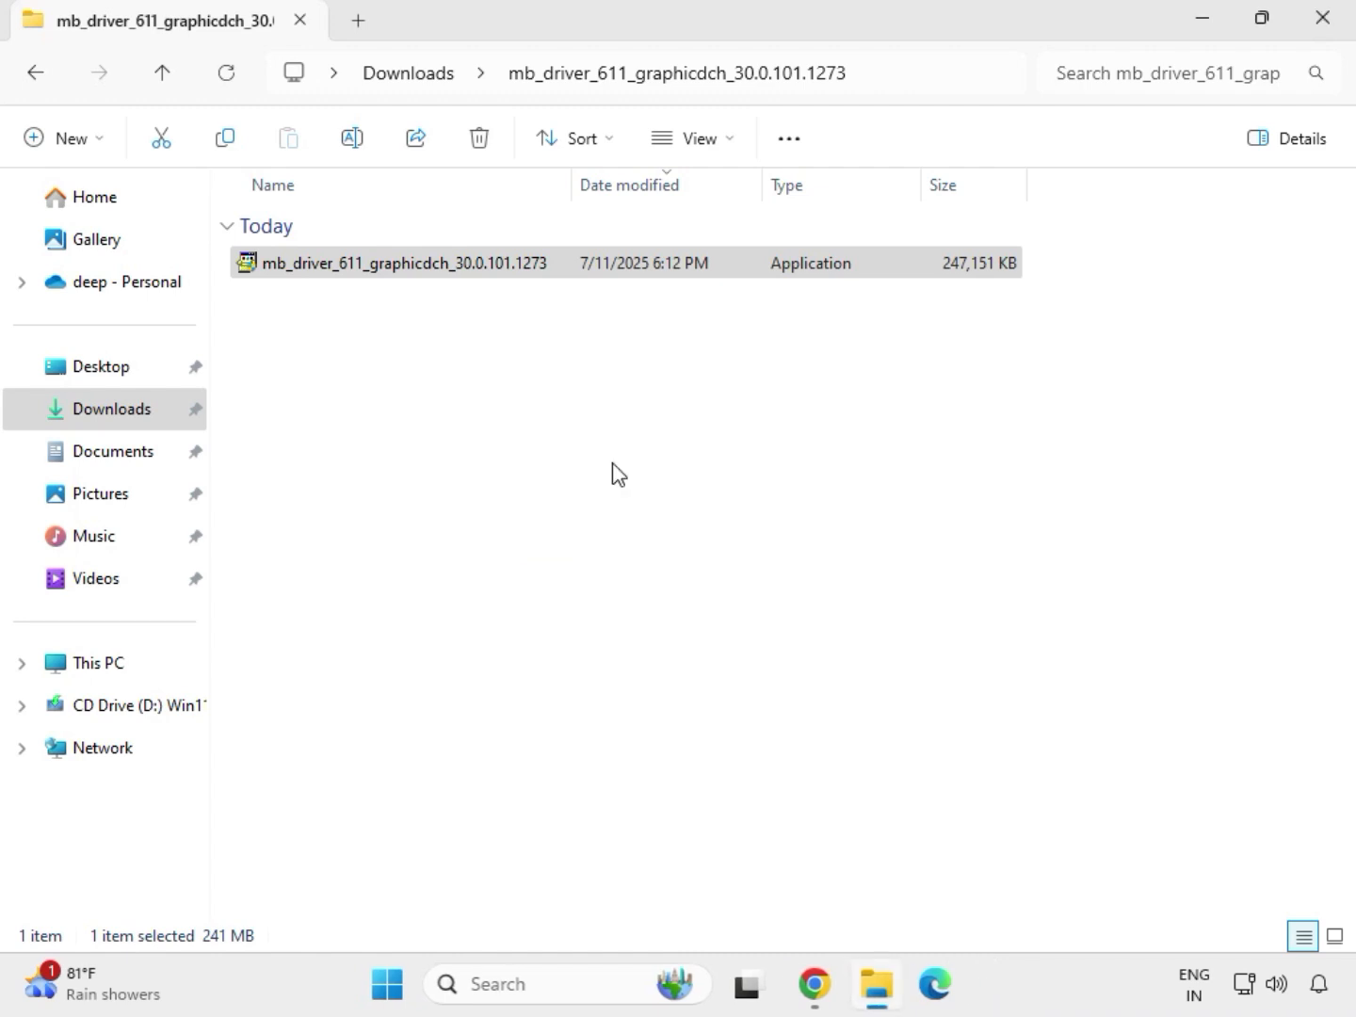
Run Setup from the extracted mb_driver_realtekdch_6.0.9225.1 folder as administrator and finish the Realtek Audio Driver wizard with "No, I will restart my computer later"
left_click(421, 75)
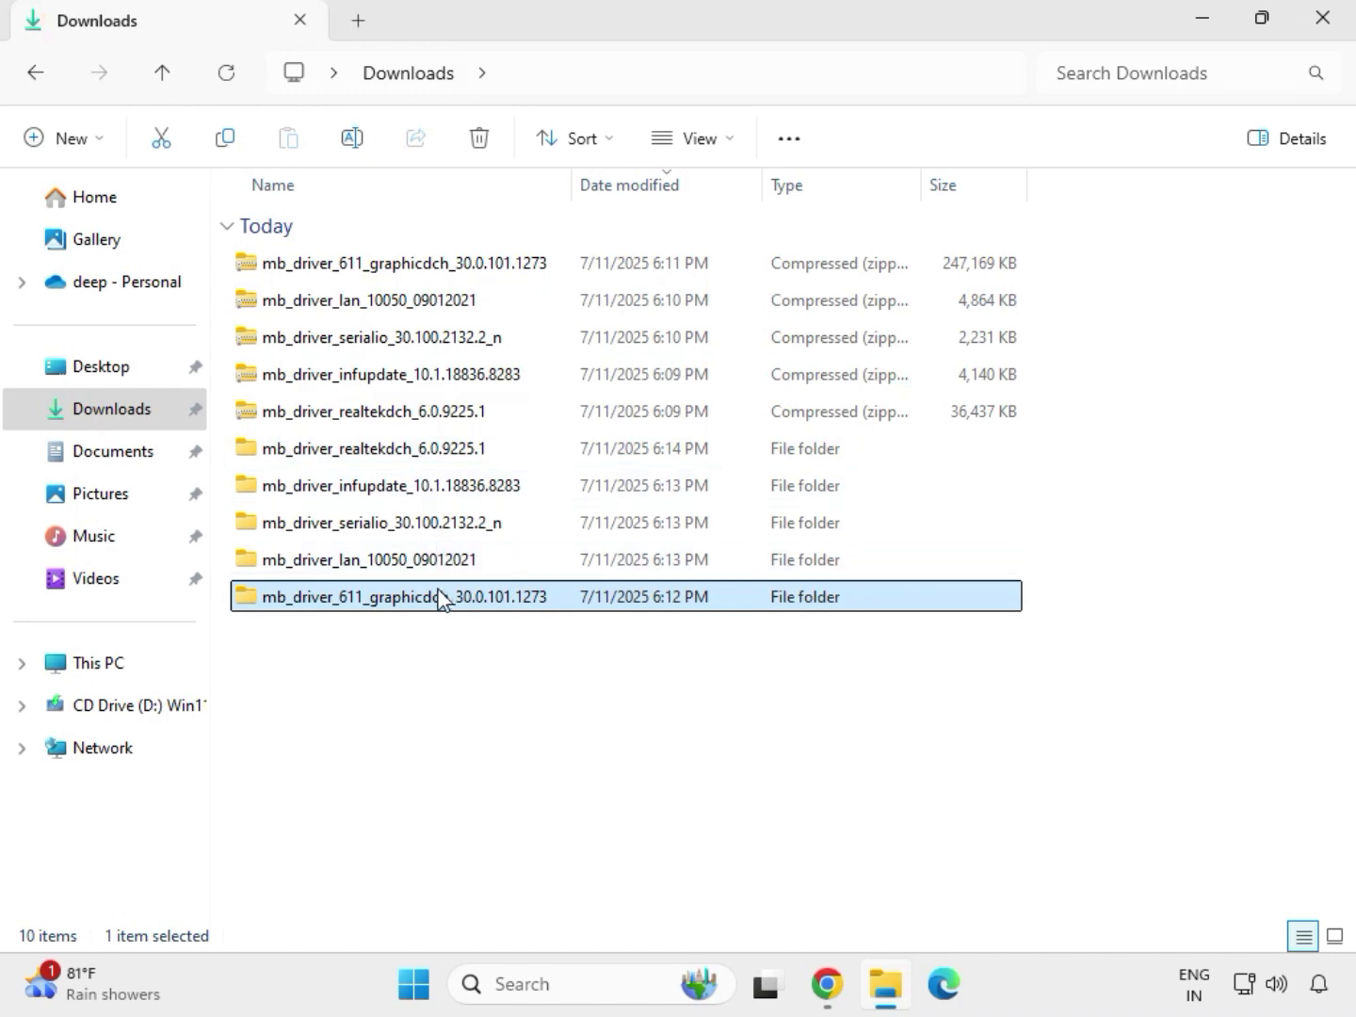
double_click(415, 452)
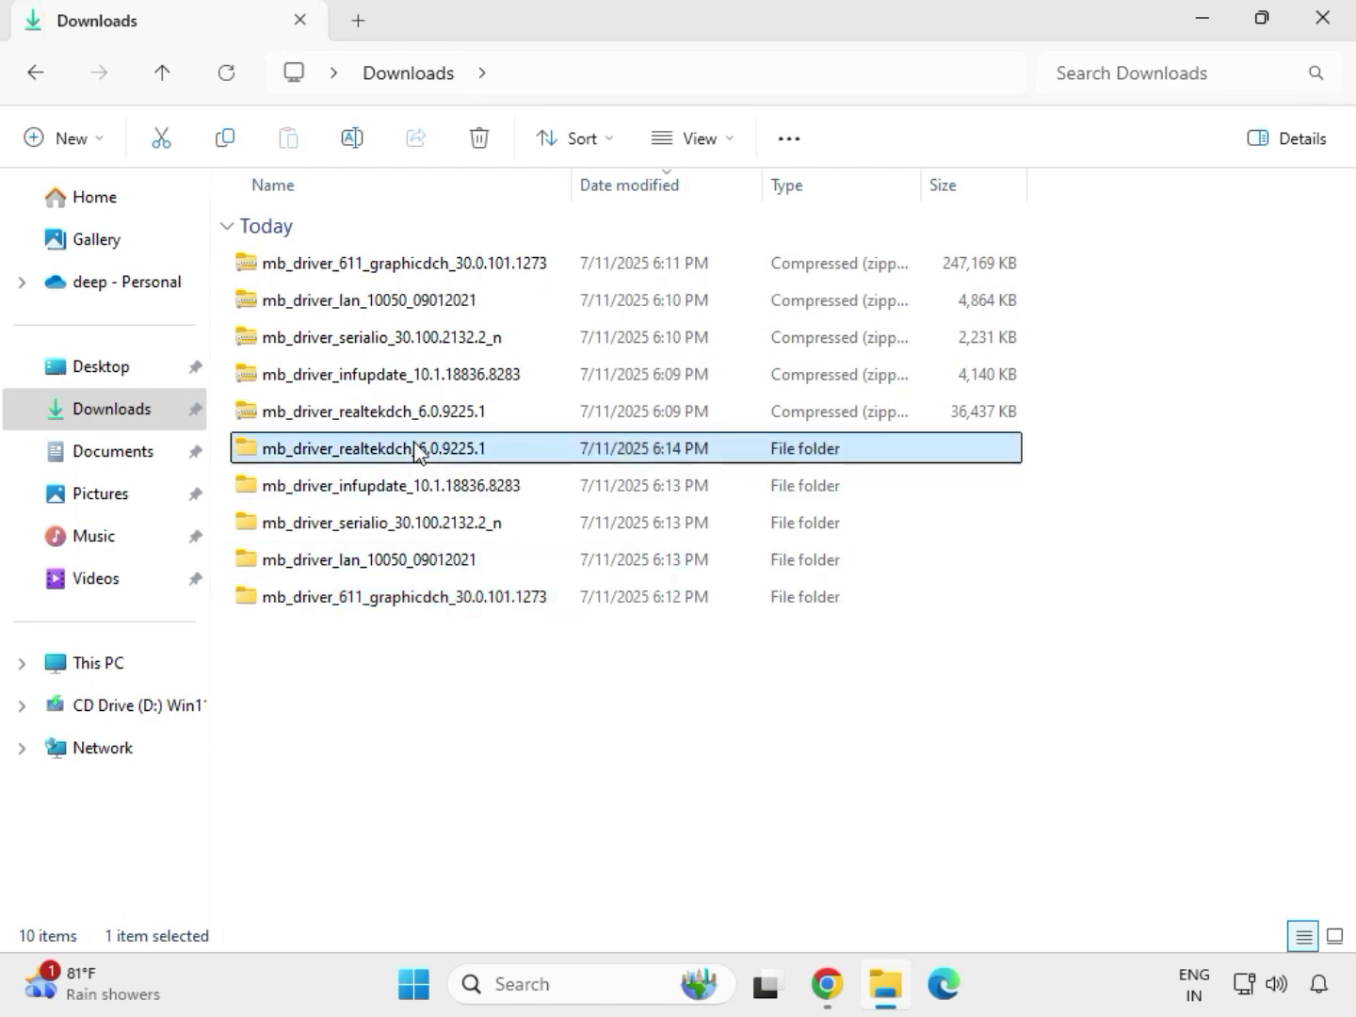
double_click(396, 263)
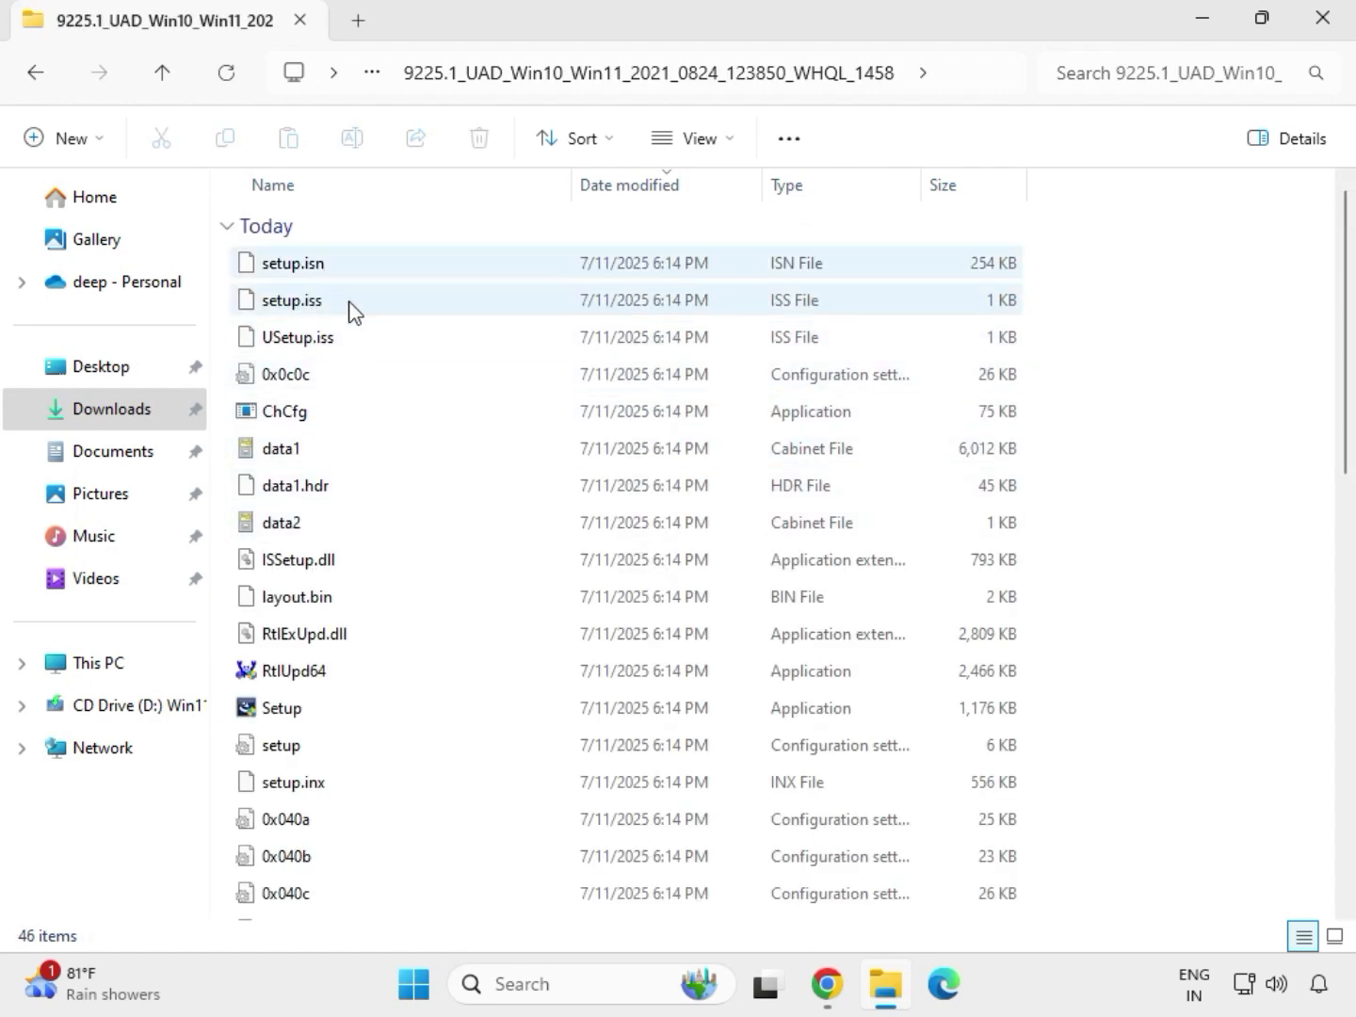
left_click(365, 714)
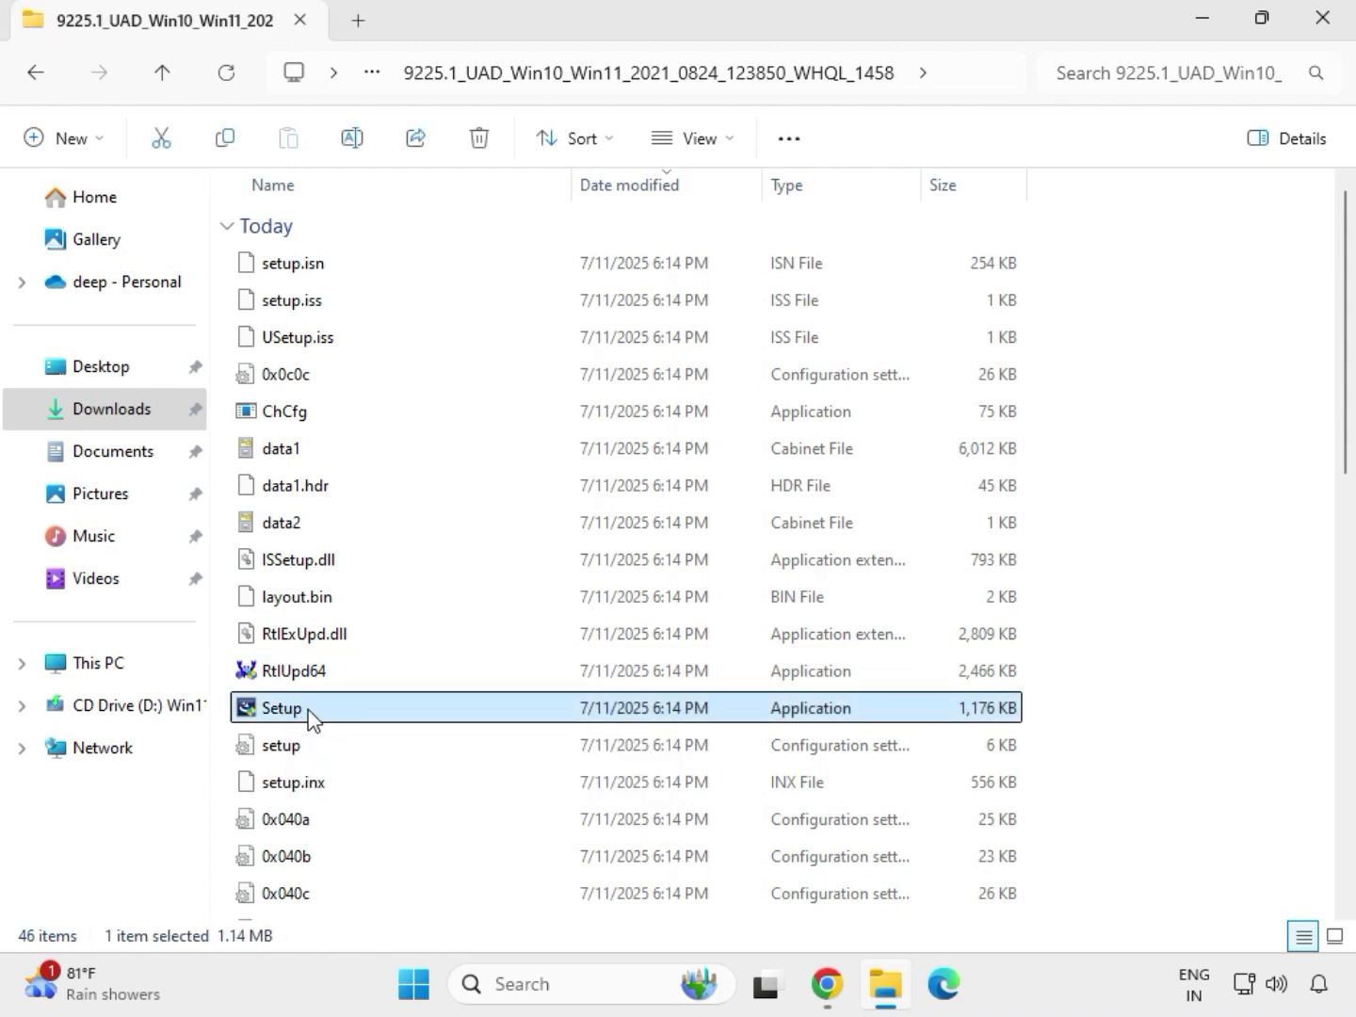
right_click(310, 720)
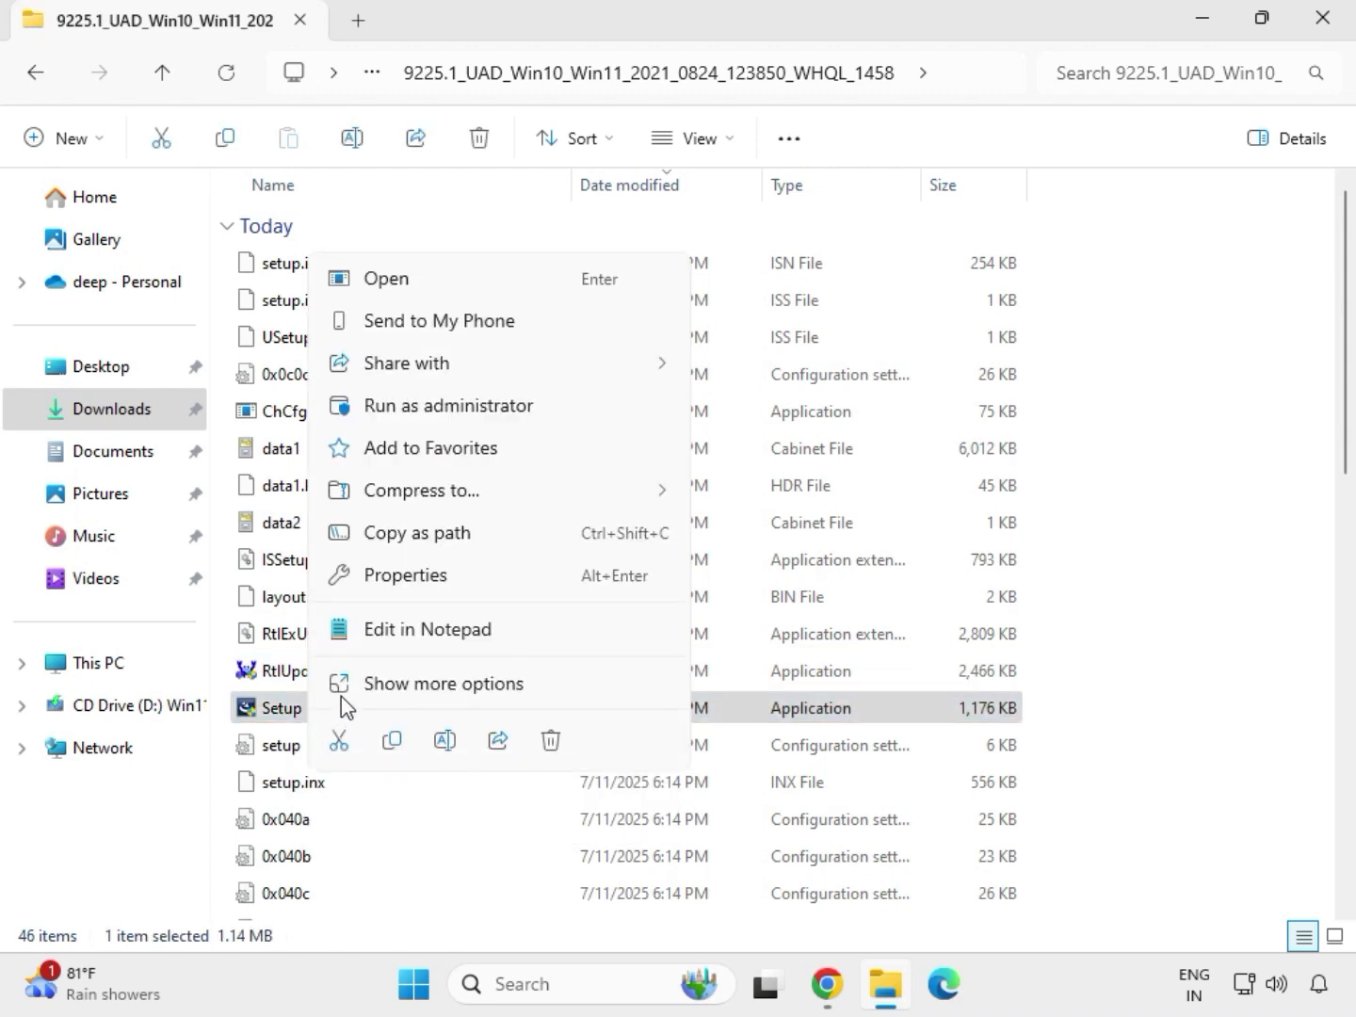
left_click(415, 407)
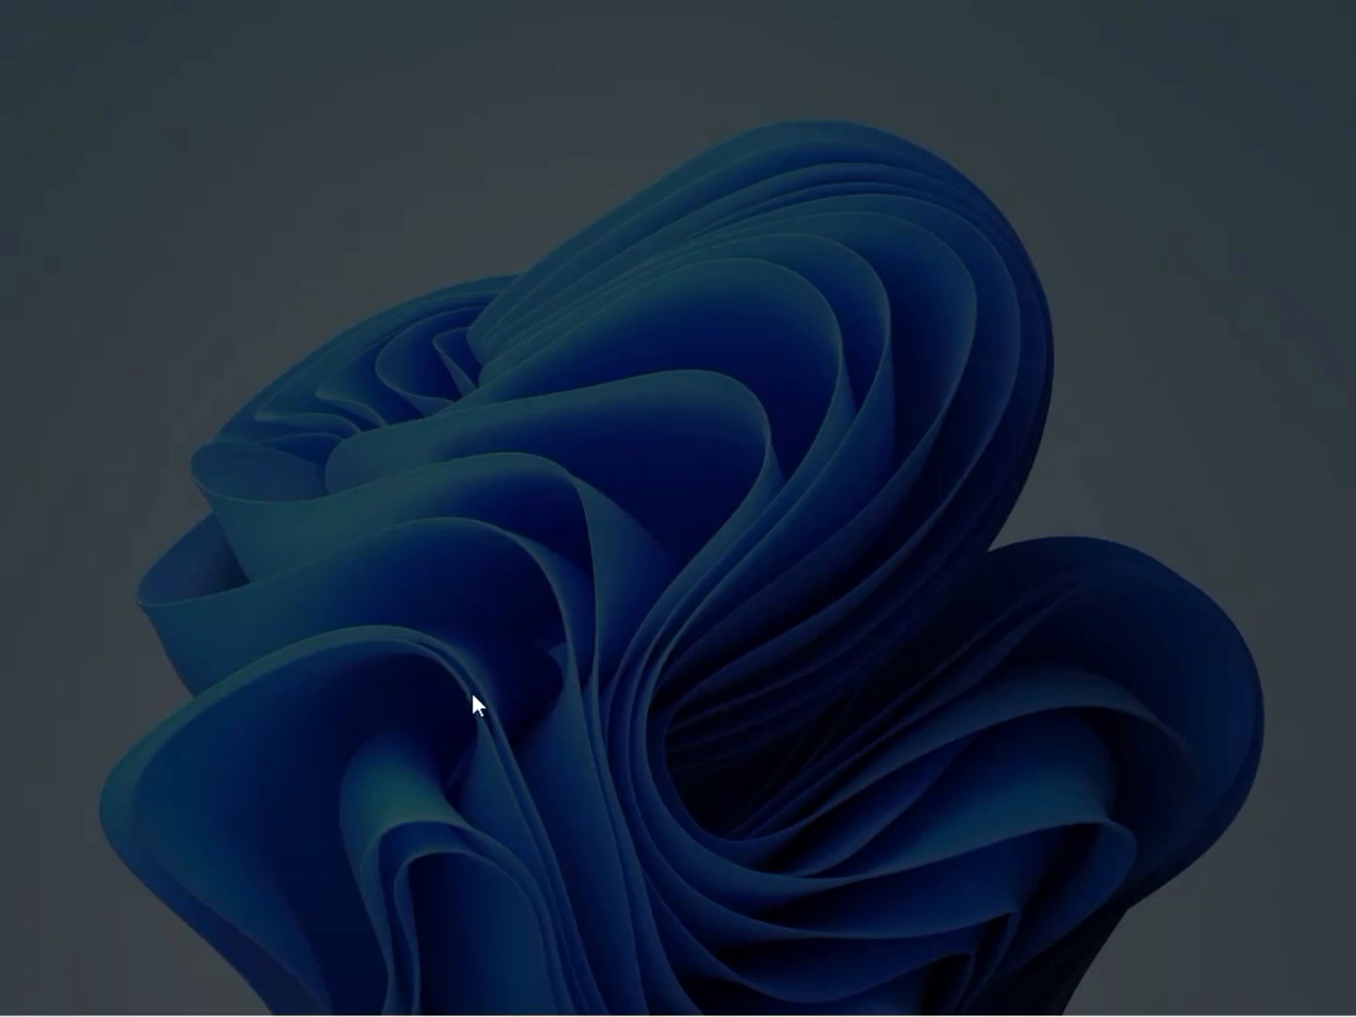
left_click(477, 709)
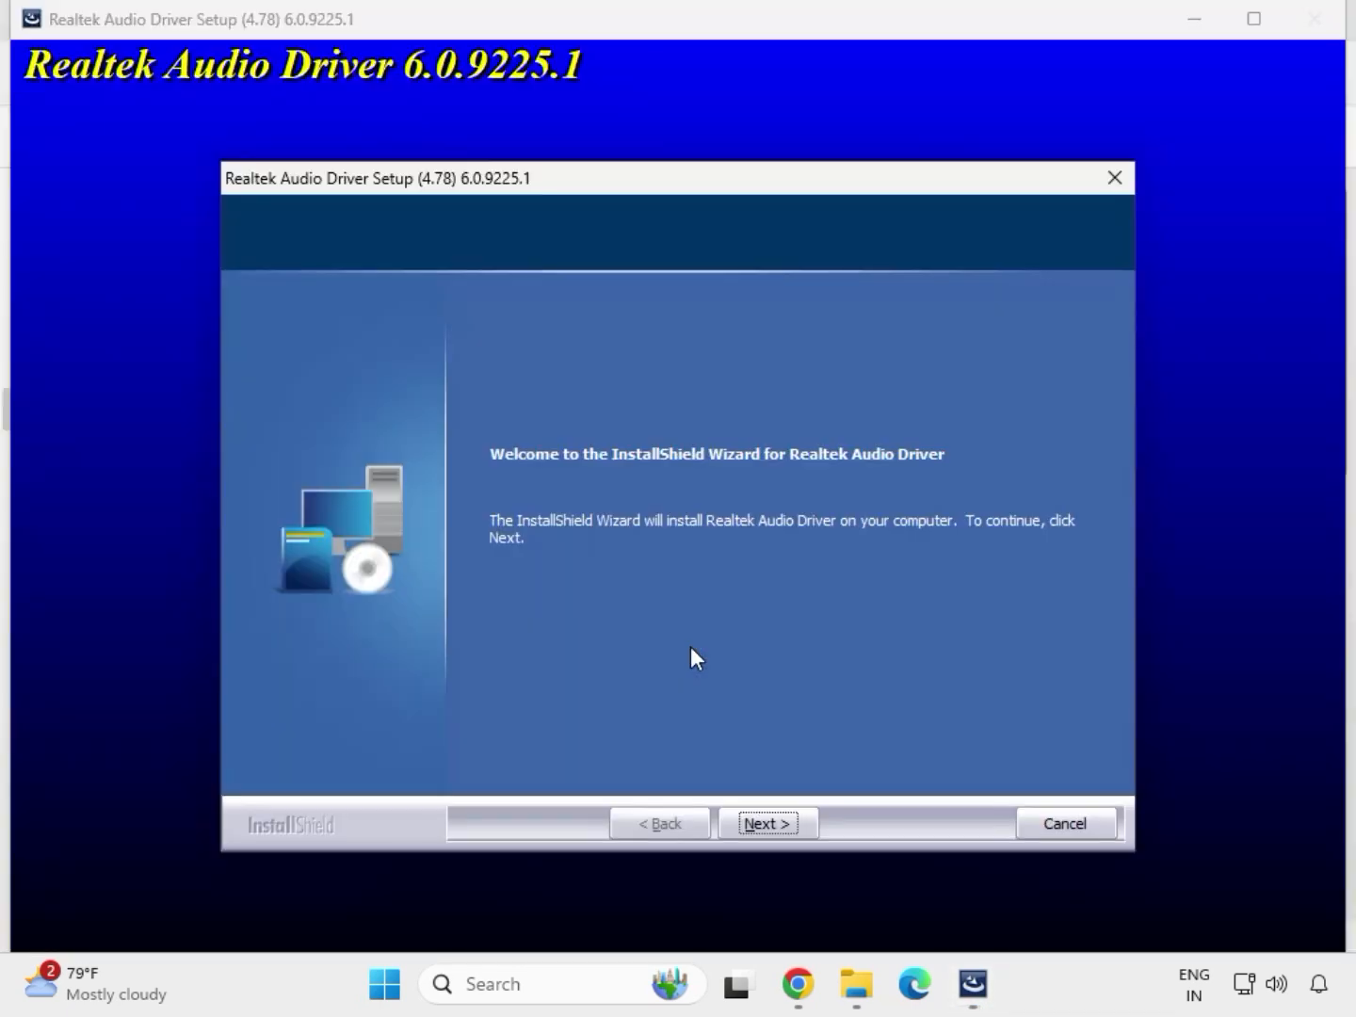
left_click(768, 823)
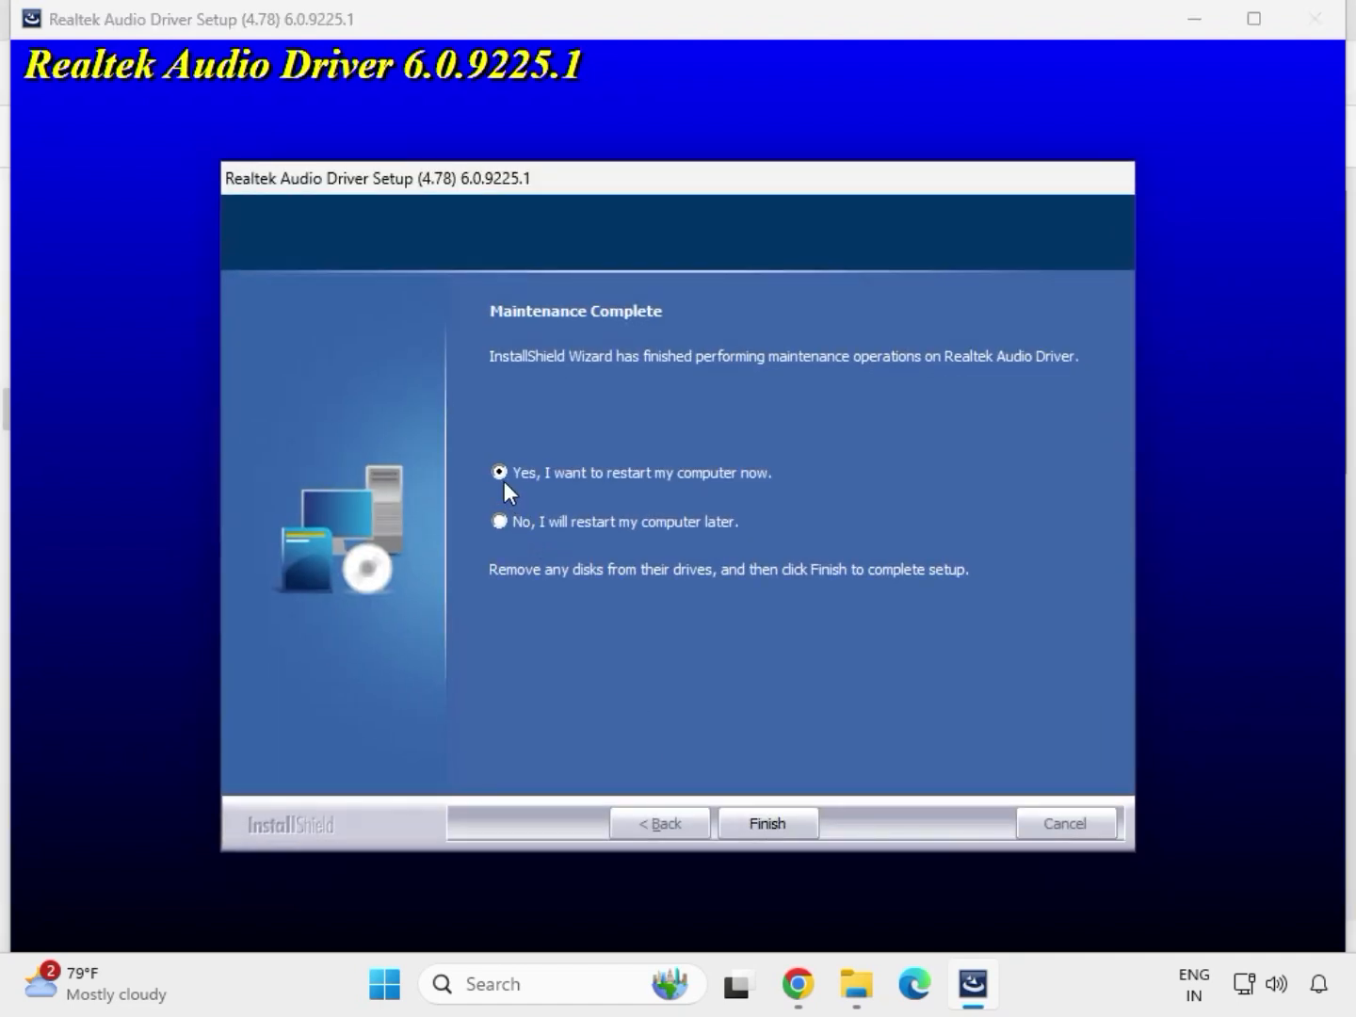
left_click(764, 822)
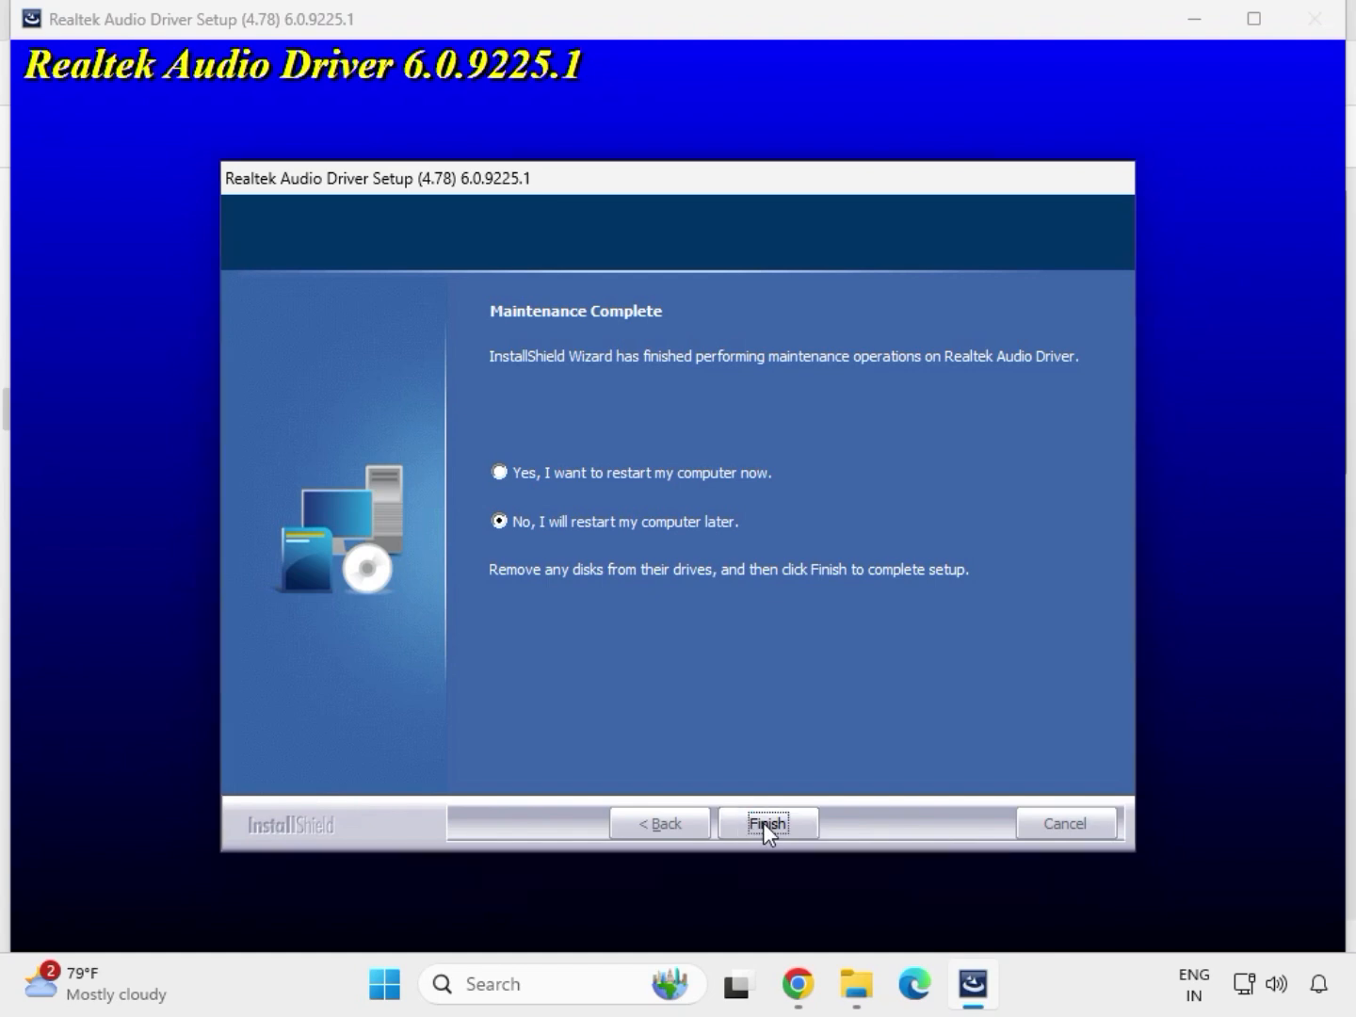